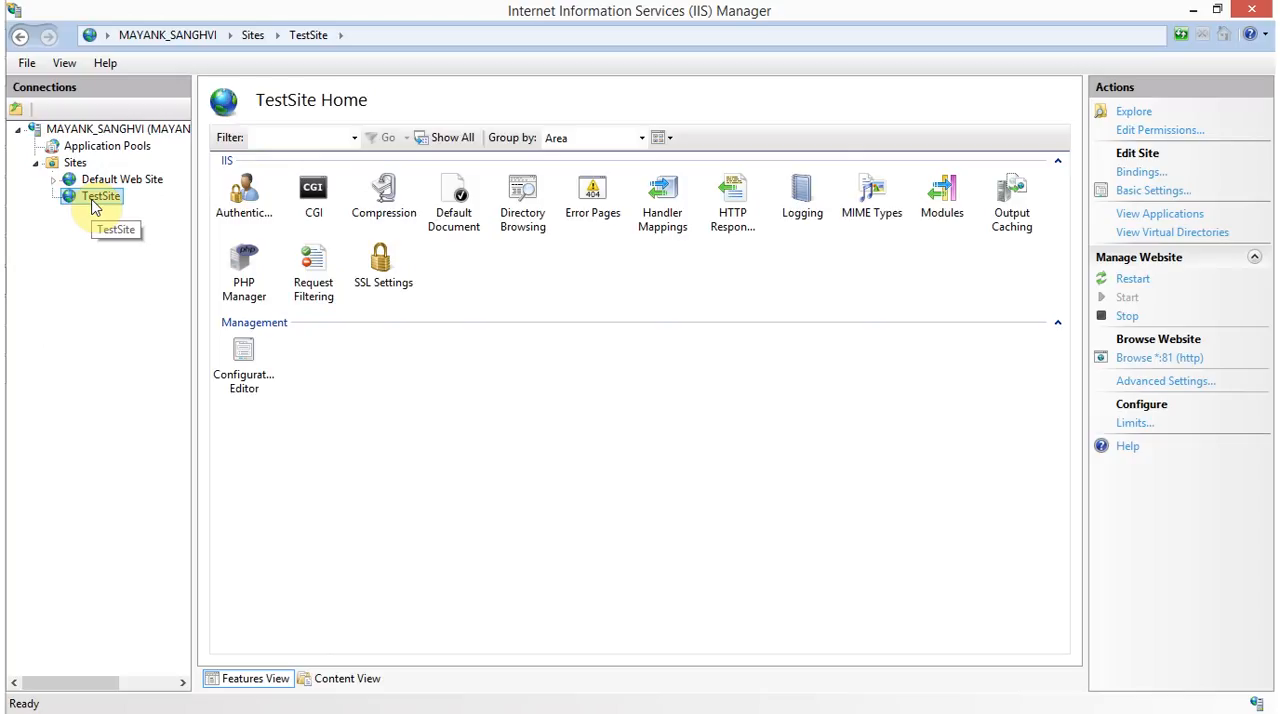
# Open the TestSite website's folder in File Explorer and select index.php
pyautogui.rightClick(96, 205)
pyautogui.click(150, 212)
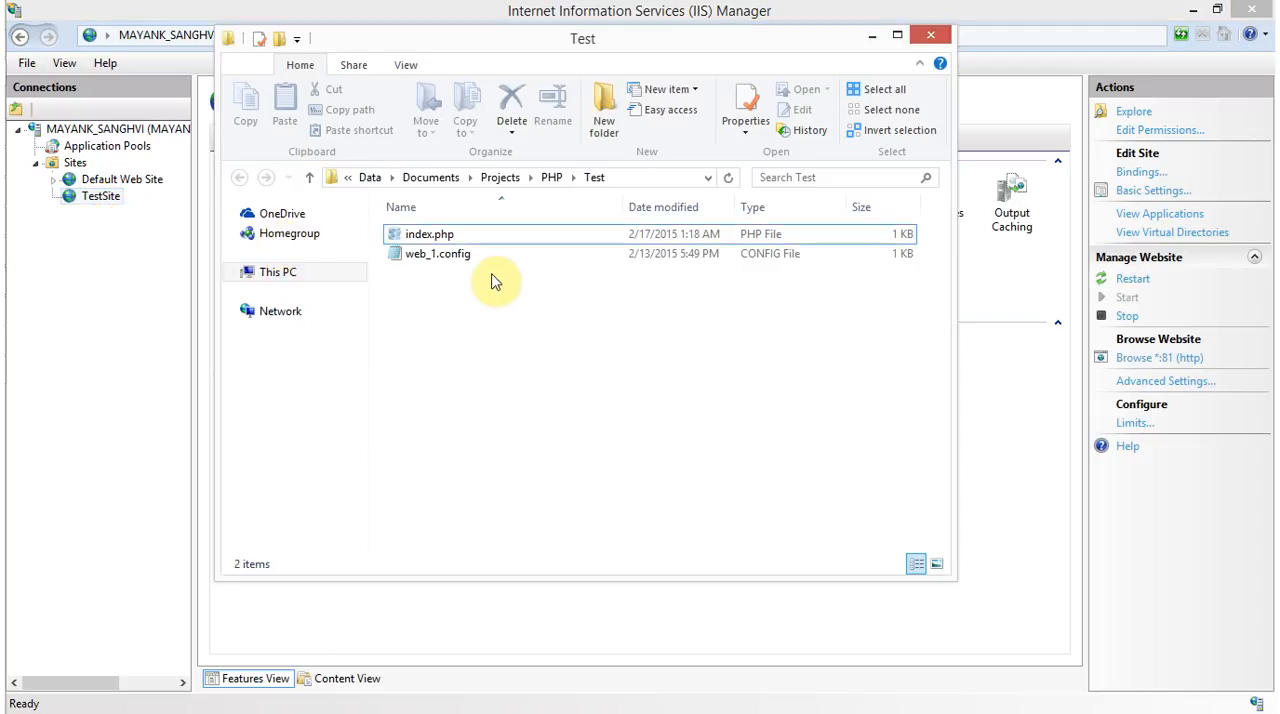
pyautogui.click(447, 240)
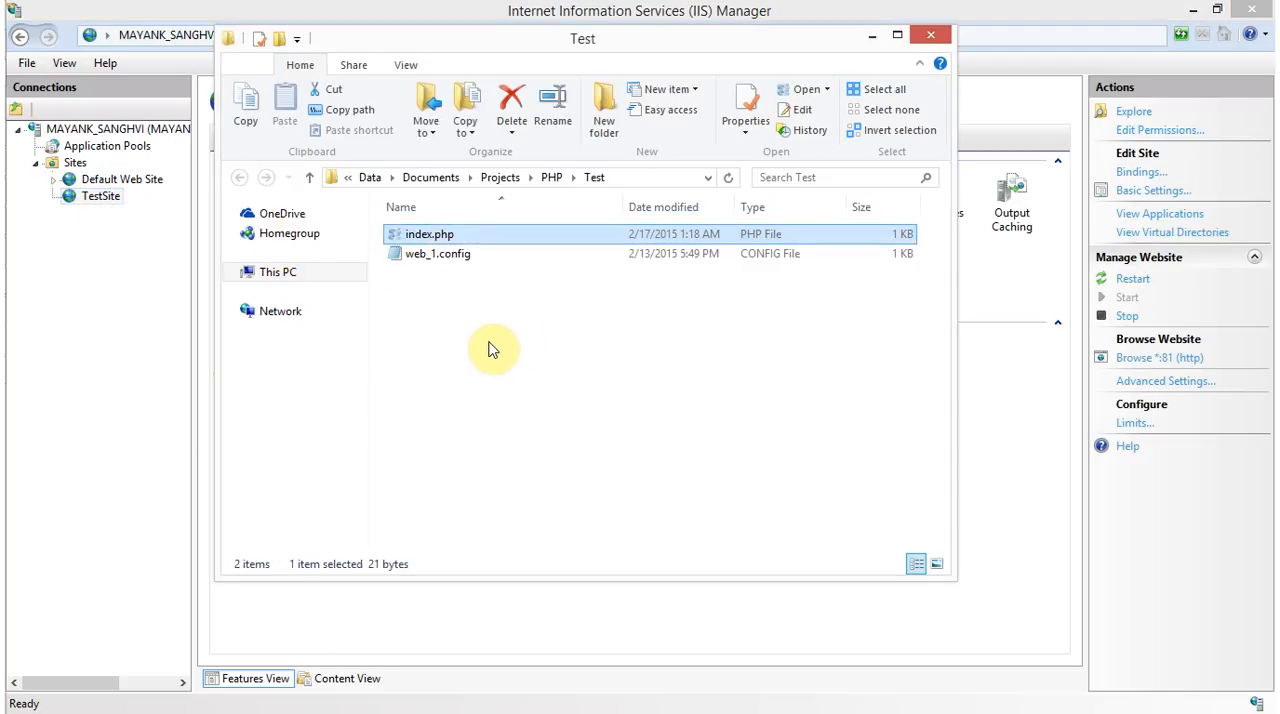
# Switch to WebMatrix and review the phpinfo() code in index.php
pyautogui.hotkey('alt', 'Tab')
pyautogui.hotkey('alt', 'Tab')
pyautogui.hotkey('alt', 'Tab')
pyautogui.hotkey('alt', 'Tab')
pyautogui.hotkey('alt', 'Tab')
pyautogui.hotkey('alt', 'Tab')
pyautogui.moveTo(380, 305); pyautogui.dragTo(194, 143)
# Switch to Internet Explorer and highlight the PHP version on the phpinfo page at localhost:81
pyautogui.hotkey('alt', 'Tab')
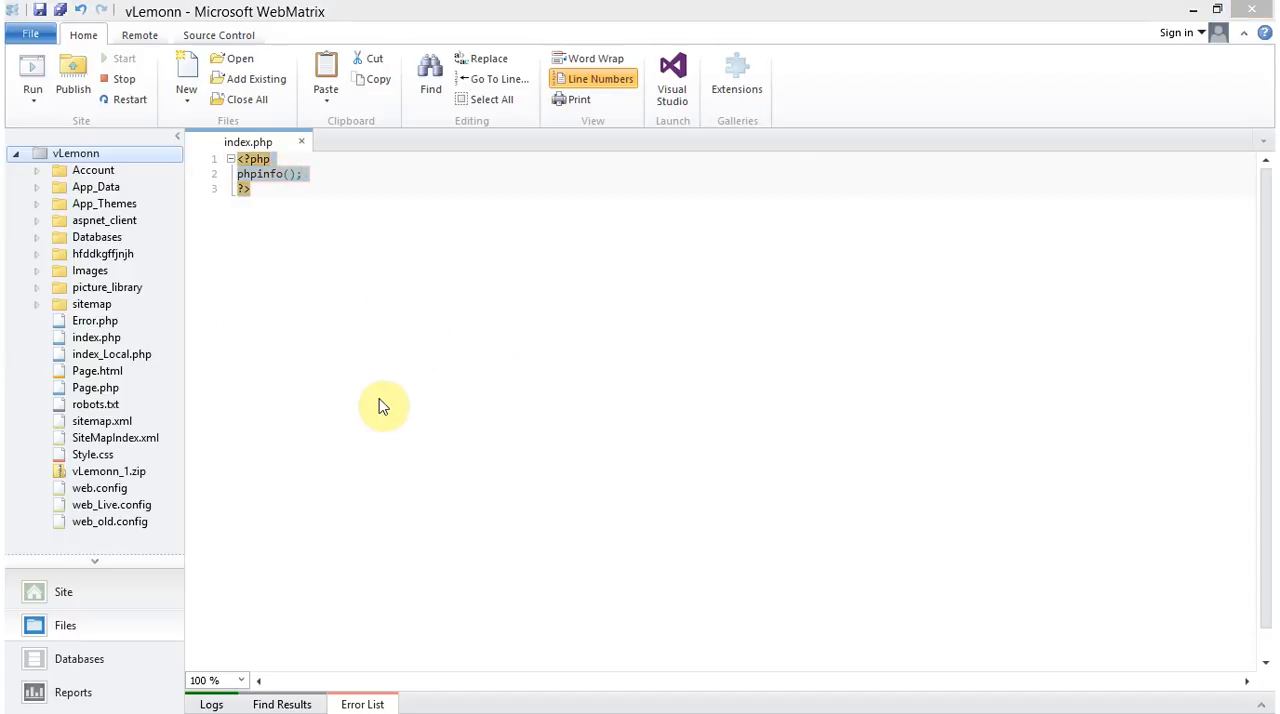
pyautogui.hotkey('alt', 'shift', 'Tab')
pyautogui.hotkey('alt', 'Tab')
pyautogui.hotkey('alt', 'Tab')
pyautogui.hotkey('alt', 'Tab')
pyautogui.hotkey('alt', 'Tab')
pyautogui.hotkey('alt', 'Tab')
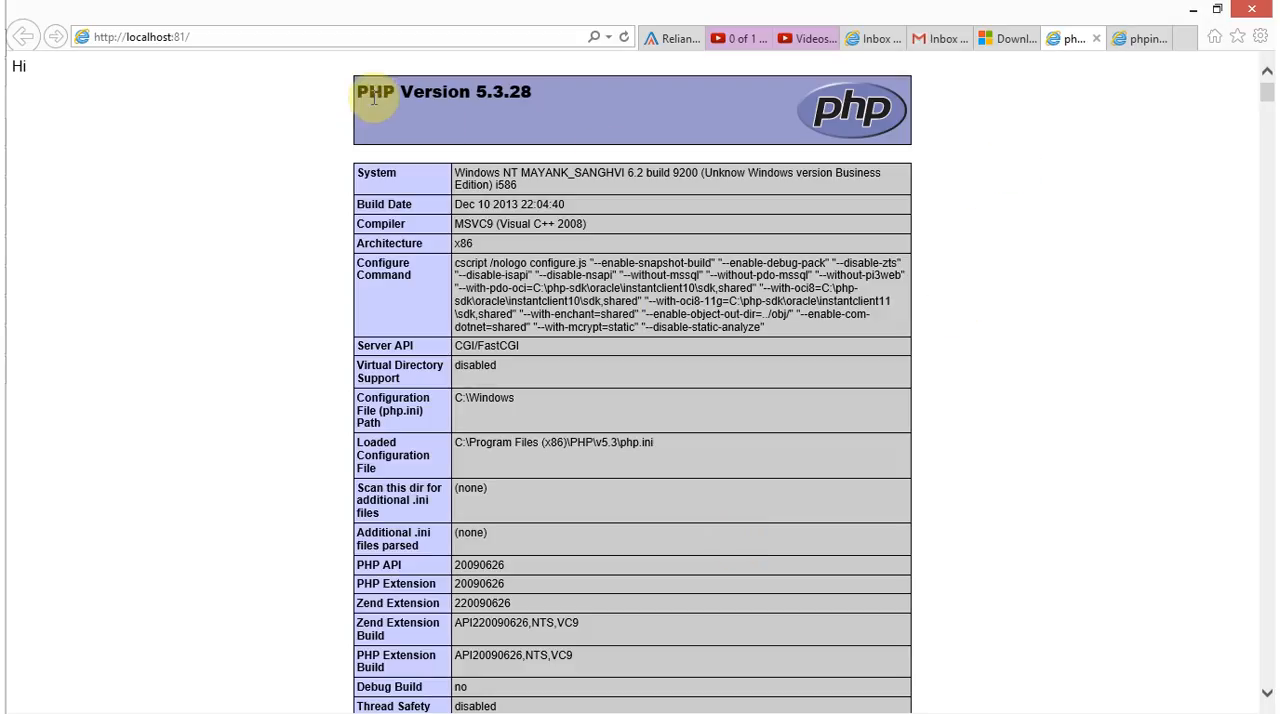
pyautogui.moveTo(357, 91); pyautogui.dragTo(493, 96)
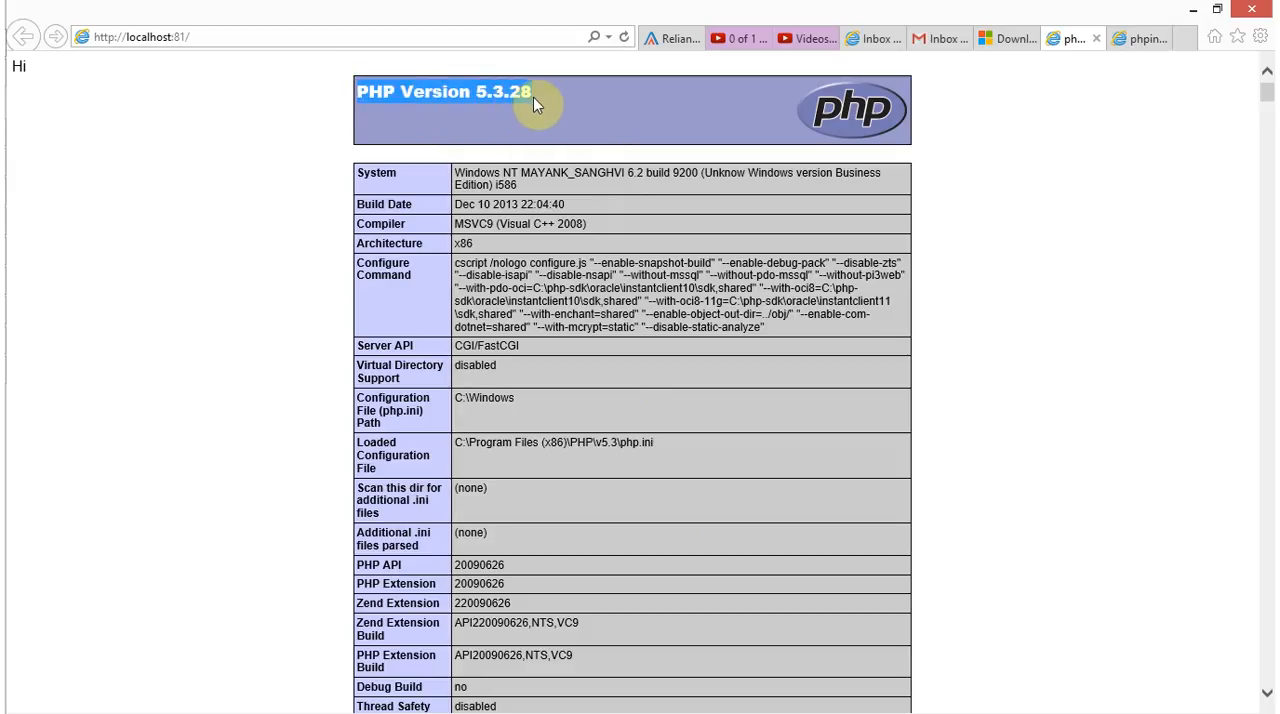
# Close the localhost:81 tab that prints "Hi" and highlight the PHP version in the remaining phpinfo tab
pyautogui.click(1096, 40)
pyautogui.scroll(3, 1028, 286)
pyautogui.moveTo(357, 91); pyautogui.dragTo(524, 96)
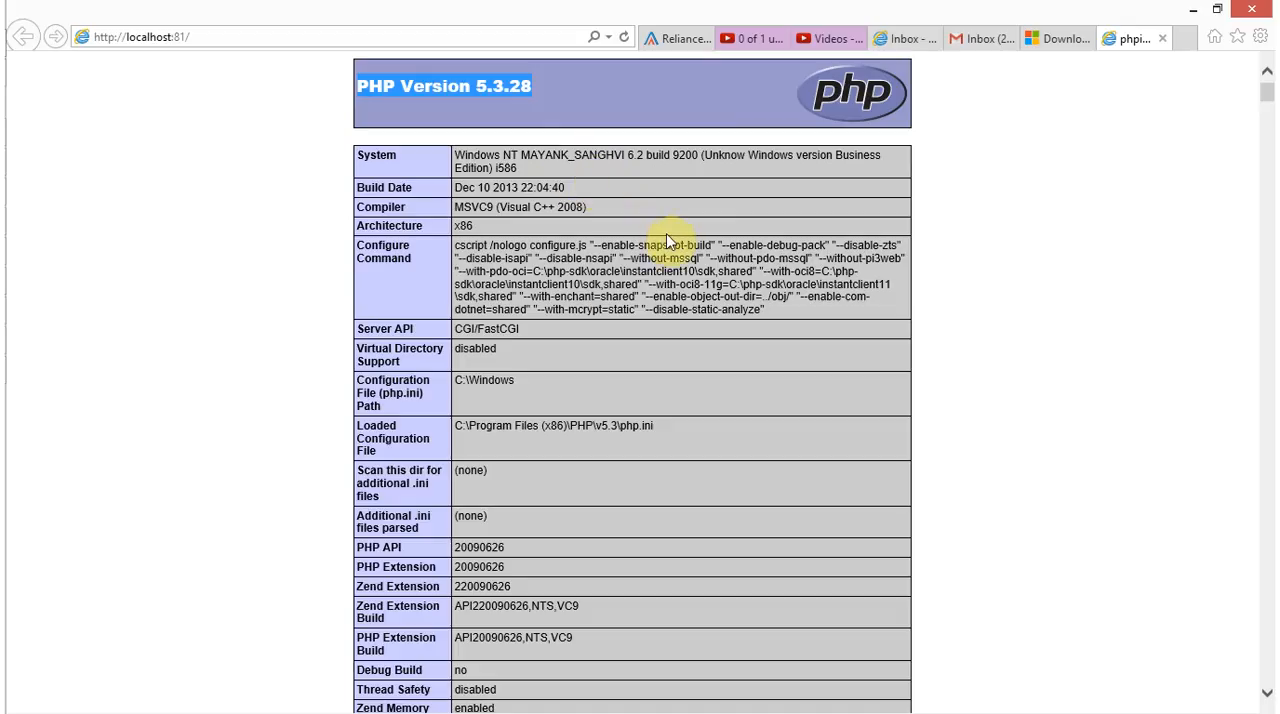
# Search the phpinfo page for "sql"
pyautogui.scroll(-12, 670, 242)
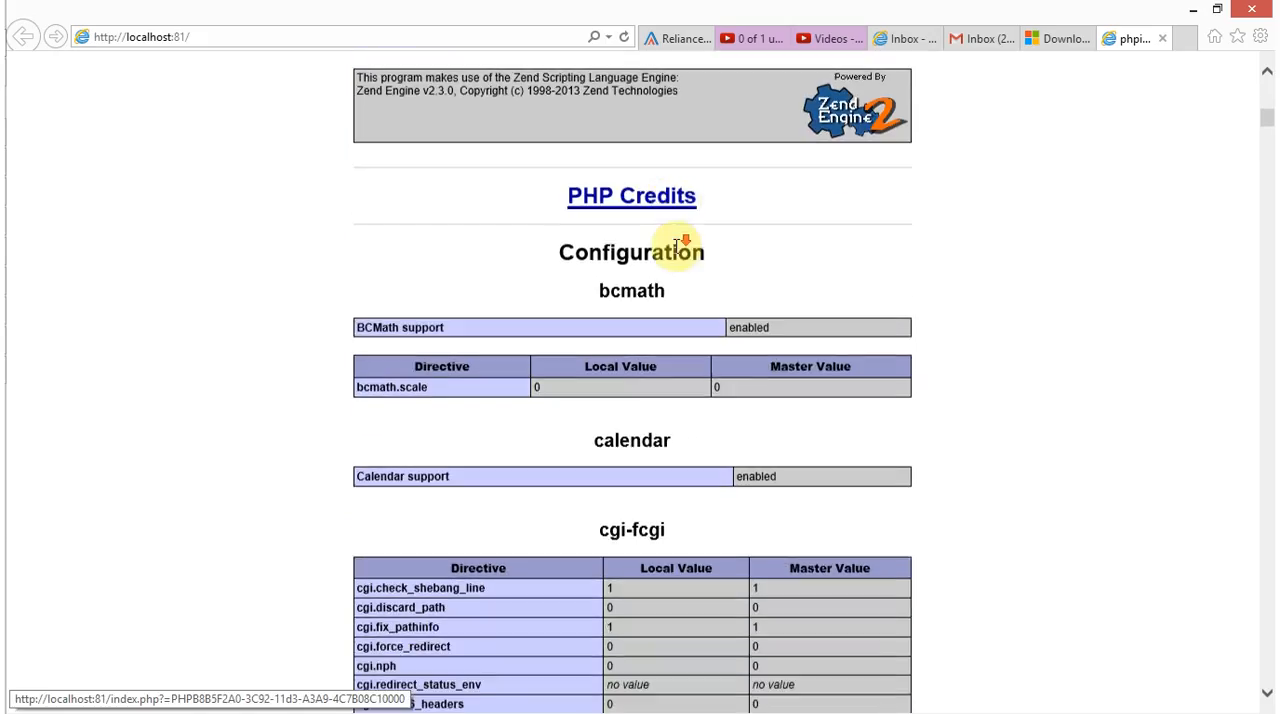
pyautogui.scroll(-15, 680, 256)
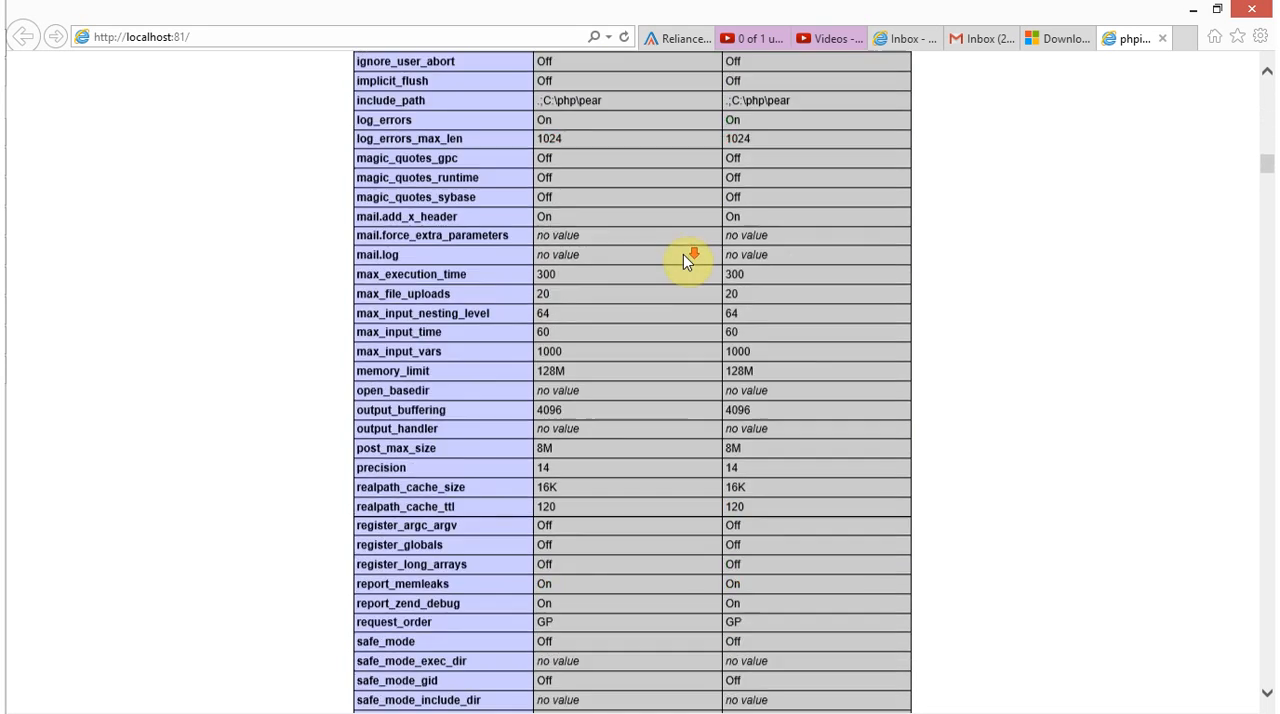
pyautogui.scroll(2, 688, 263)
pyautogui.scroll(-7, 688, 263)
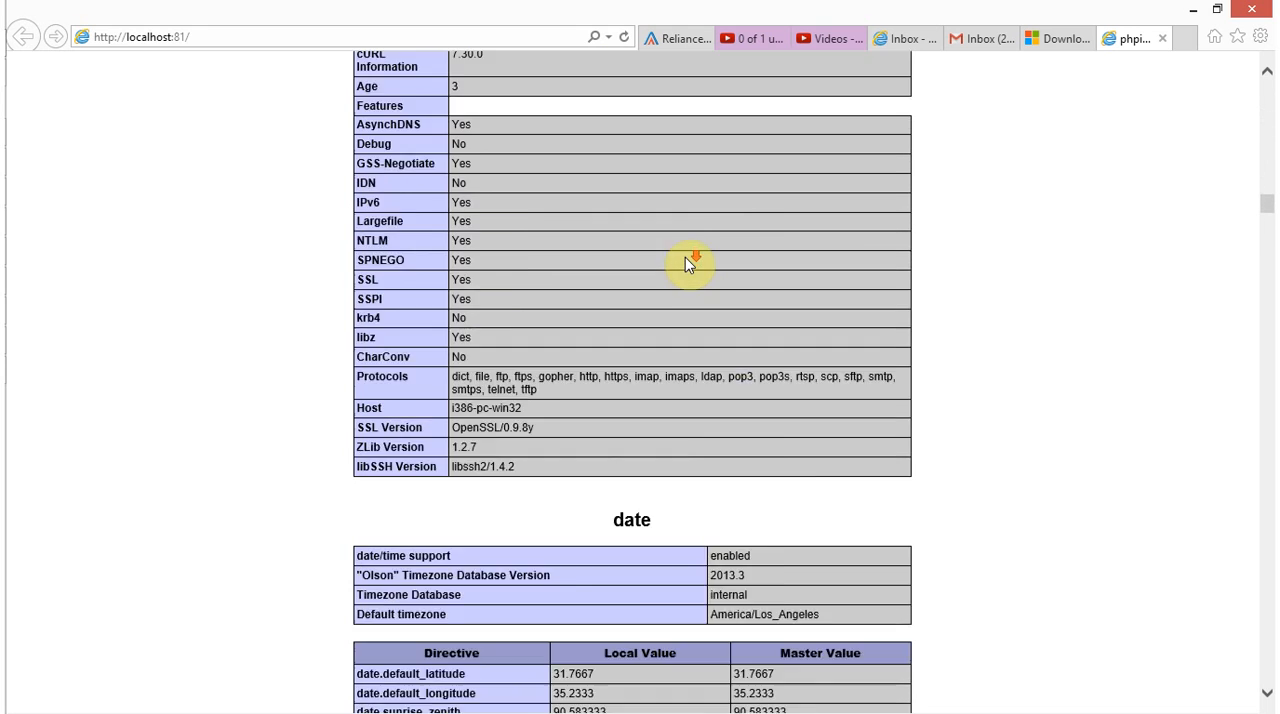
pyautogui.hotkey('ctrl', 'f')
pyautogui.write('sql')
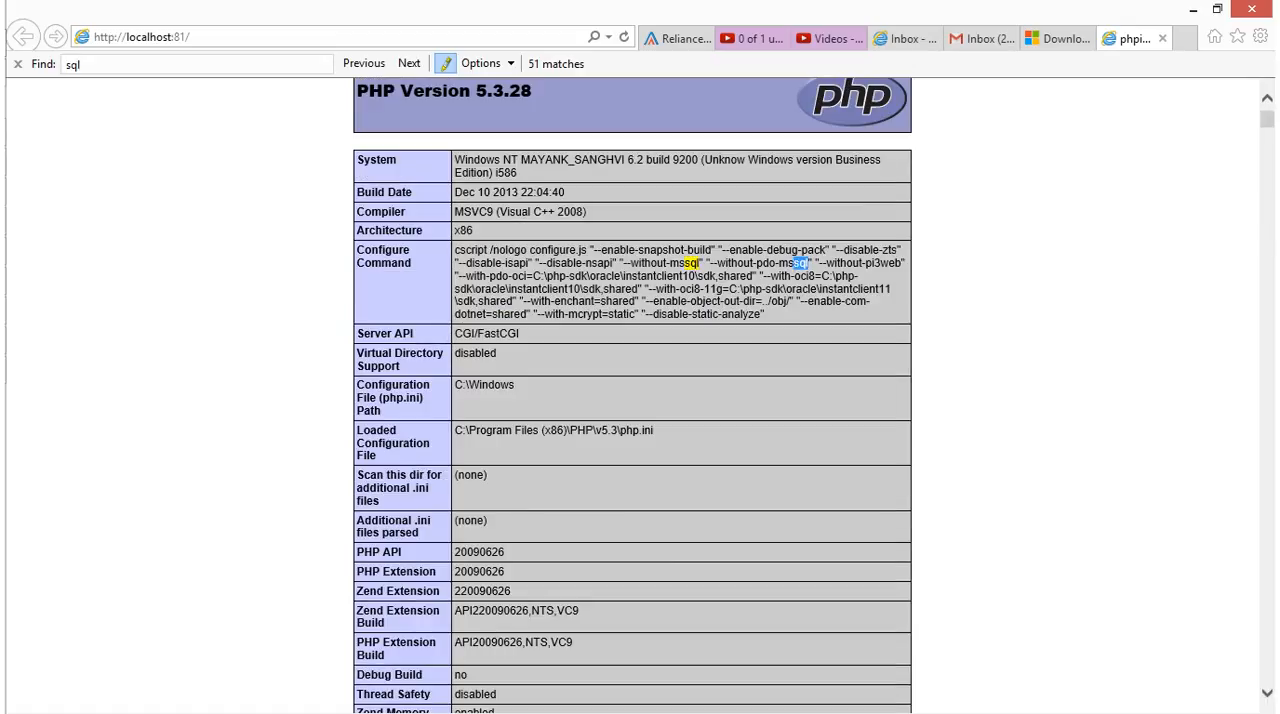
# Examine the highlighted "sql" matches and extension sections throughout the phpinfo page for SQL Server support, then return to the PHP version heading
pyautogui.scroll(-15, 686, 290)
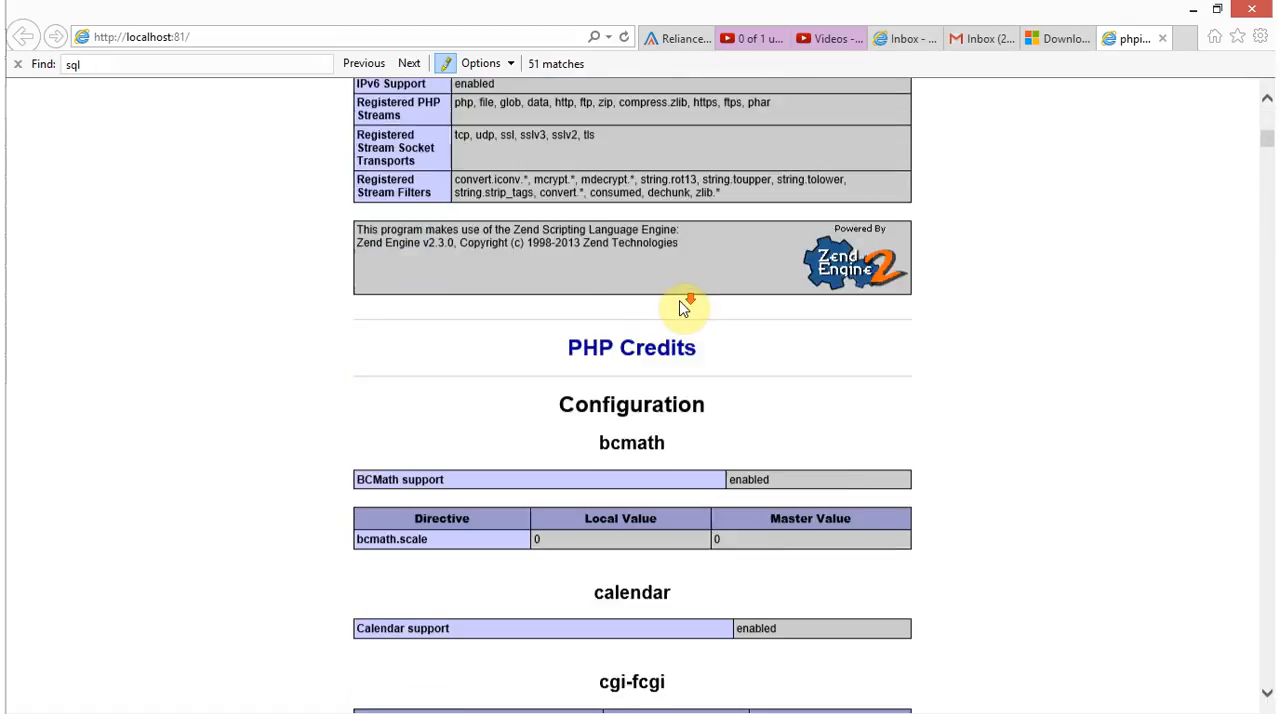
pyautogui.scroll(-15, 688, 316)
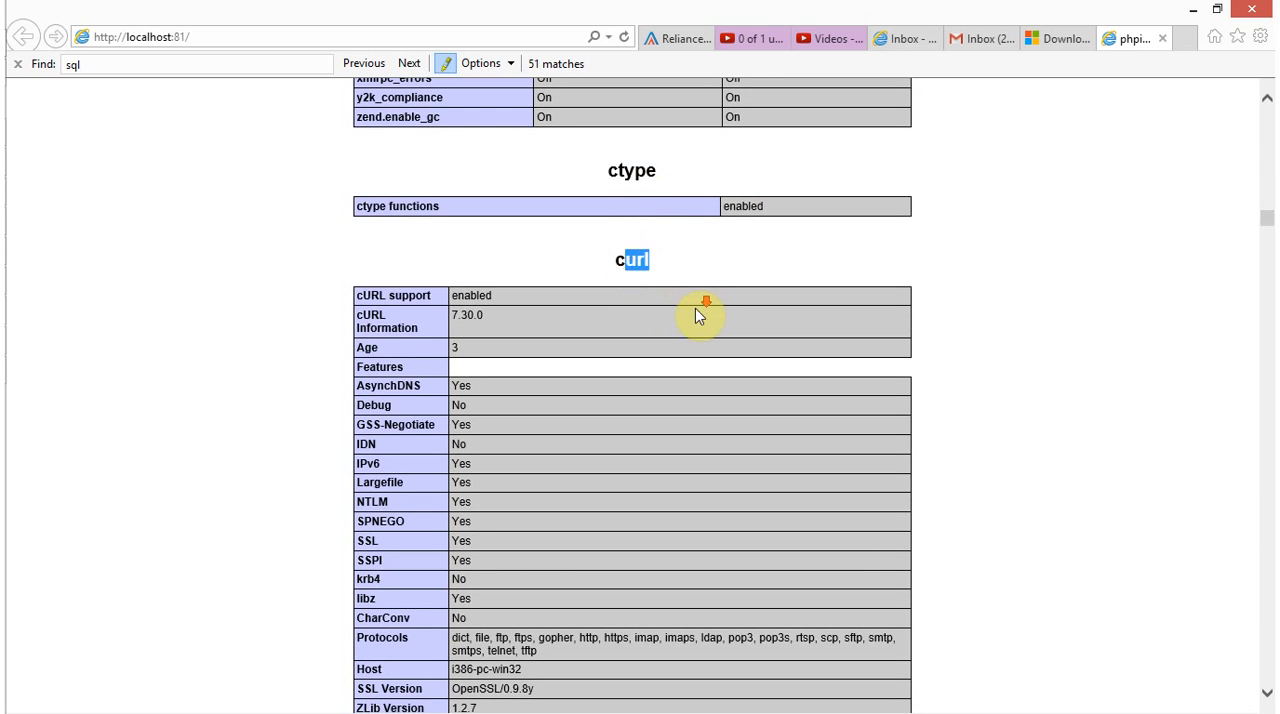
pyautogui.scroll(-20, 698, 316)
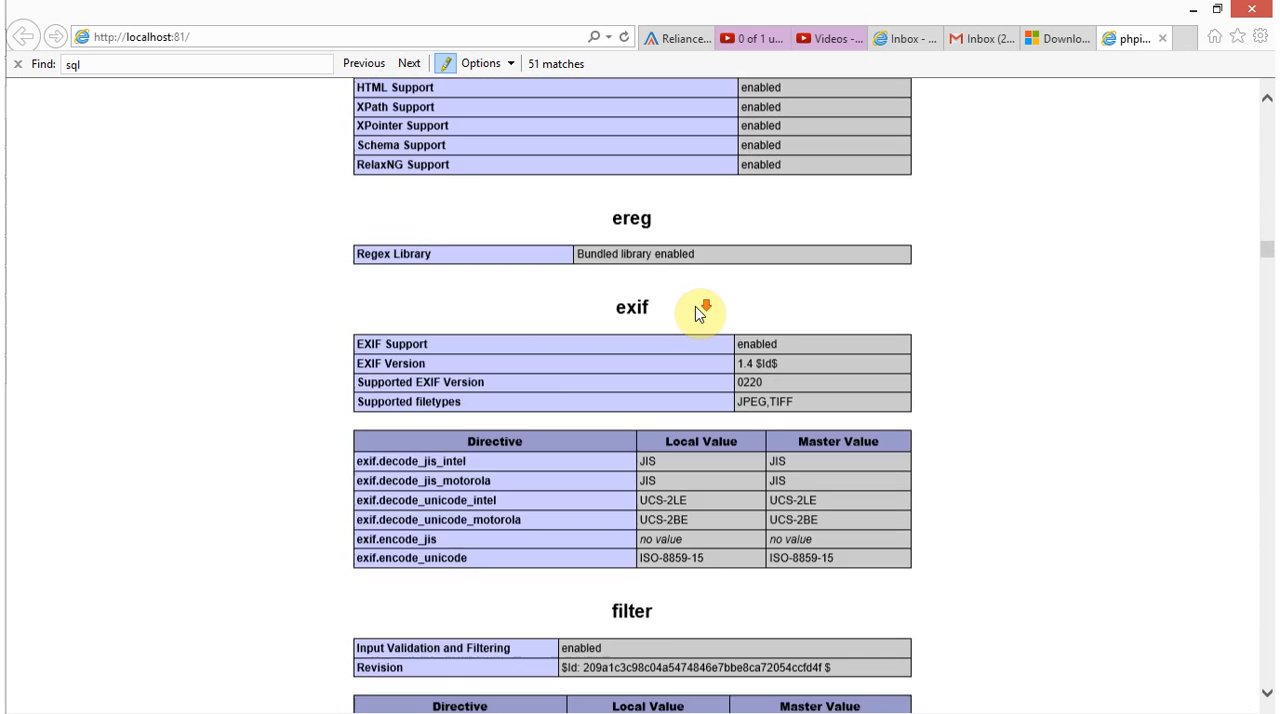
pyautogui.scroll(-20, 698, 312)
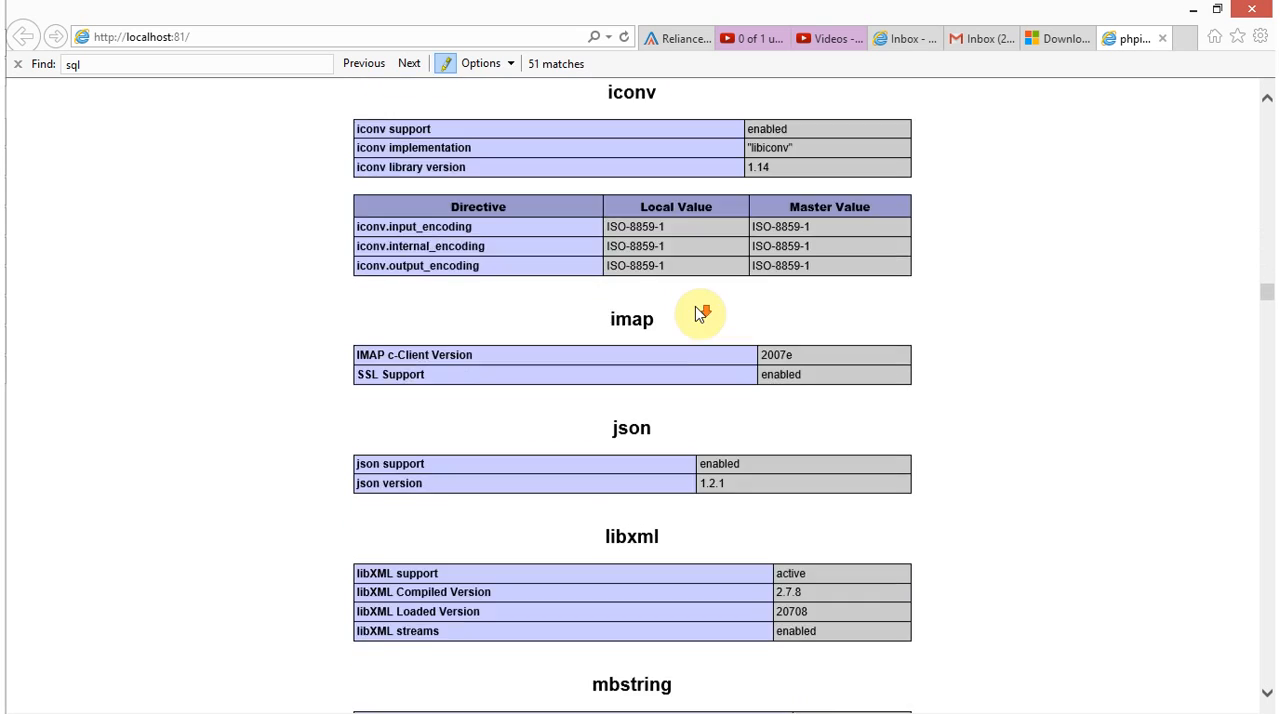
pyautogui.scroll(-20, 700, 314)
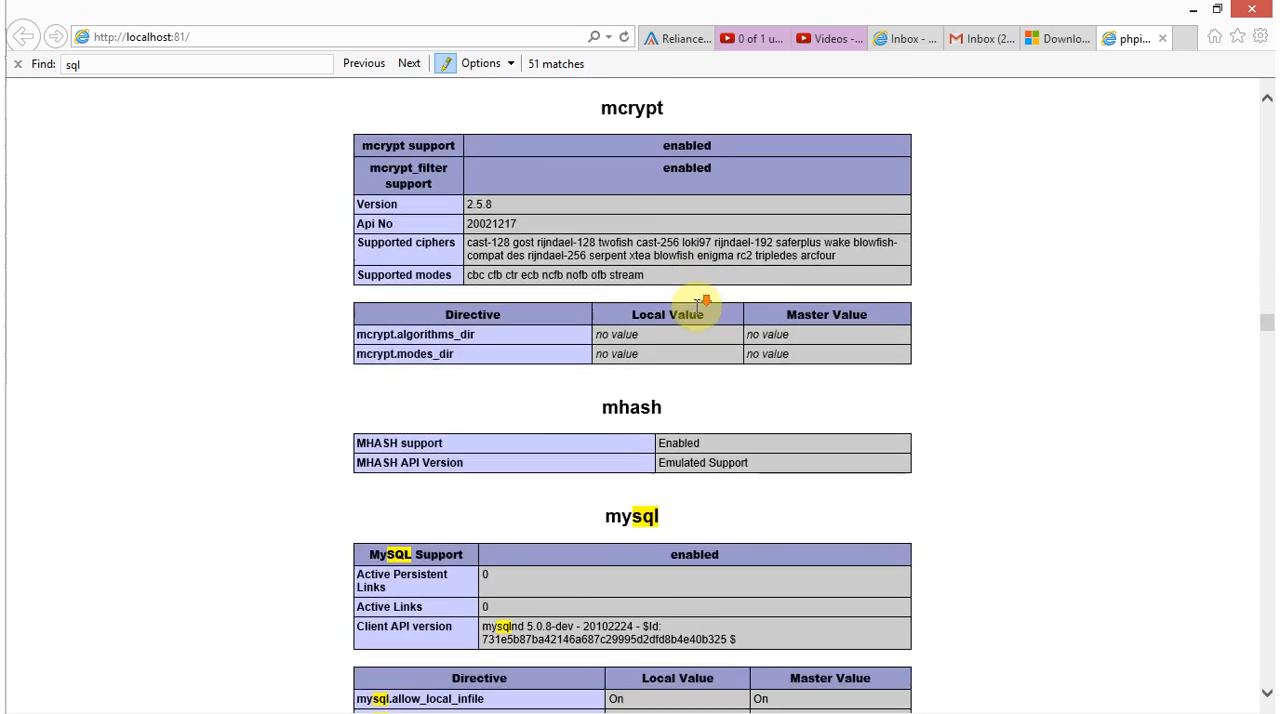
pyautogui.scroll(-15, 698, 306)
pyautogui.scroll(-15, 697, 313)
pyautogui.scroll(-15, 697, 313)
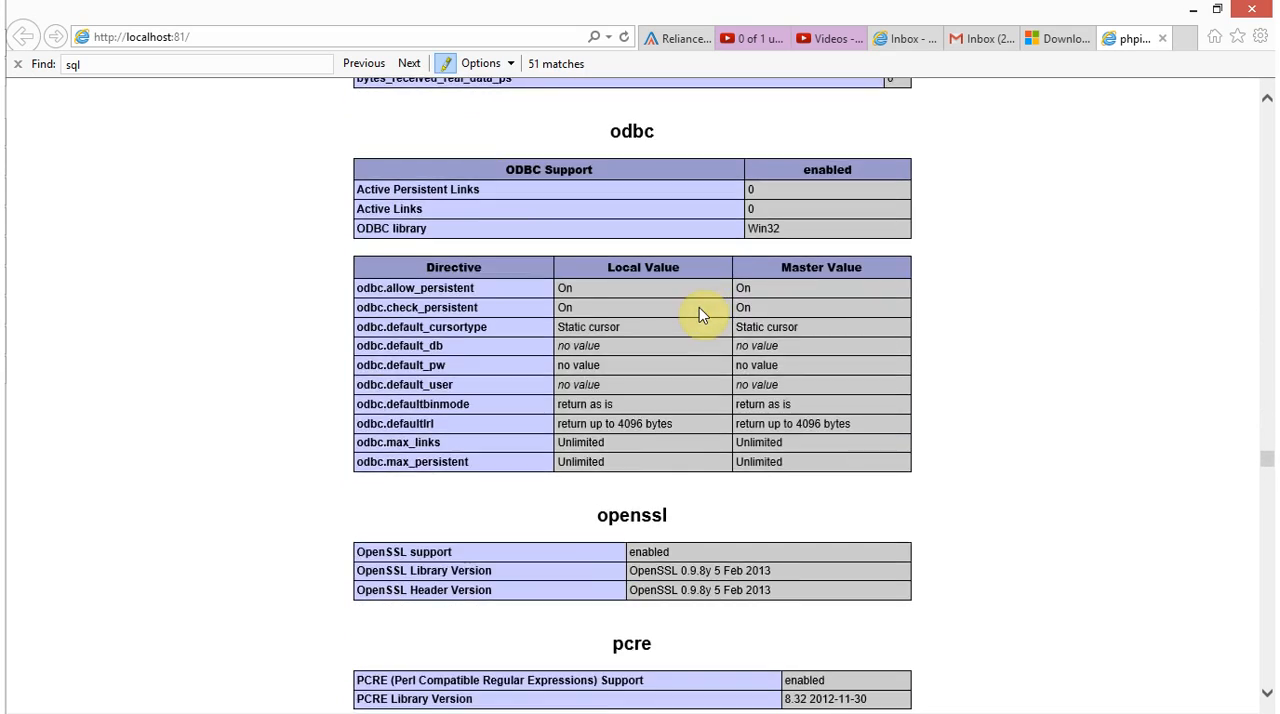
pyautogui.scroll(-10, 699, 312)
pyautogui.scroll(-5, 700, 308)
pyautogui.scroll(-10, 700, 310)
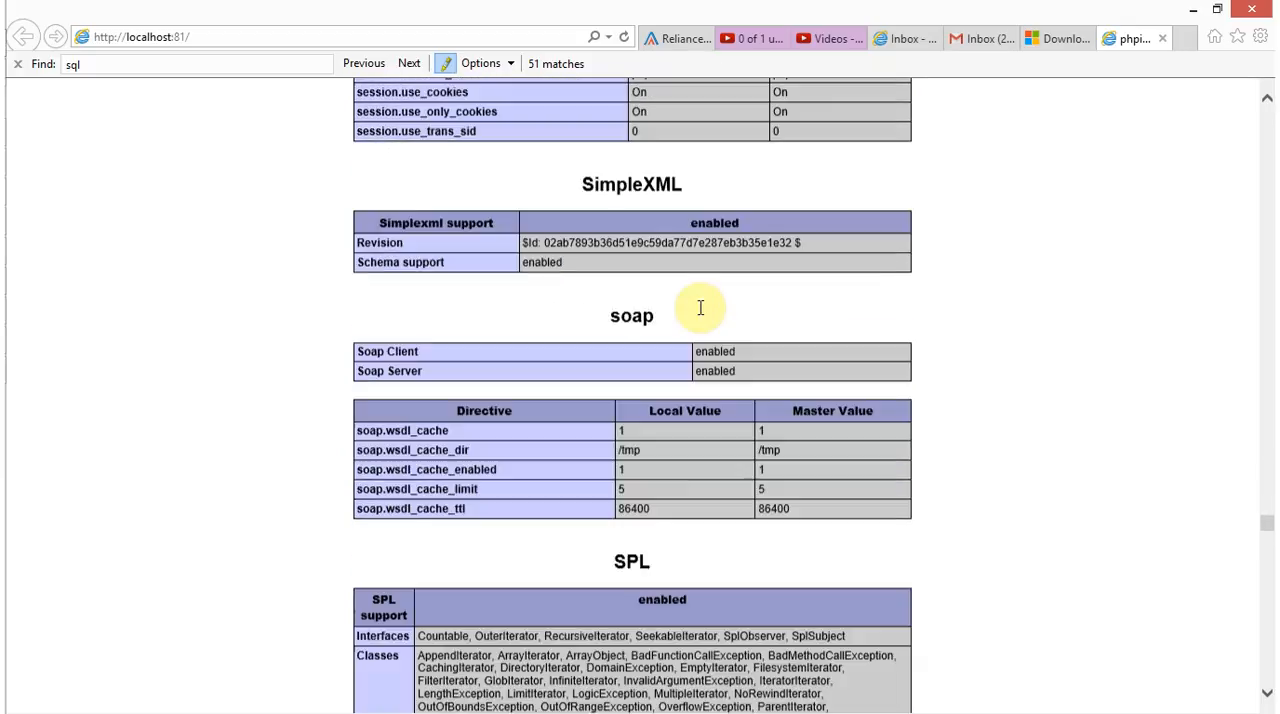
pyautogui.scroll(-13, 700, 310)
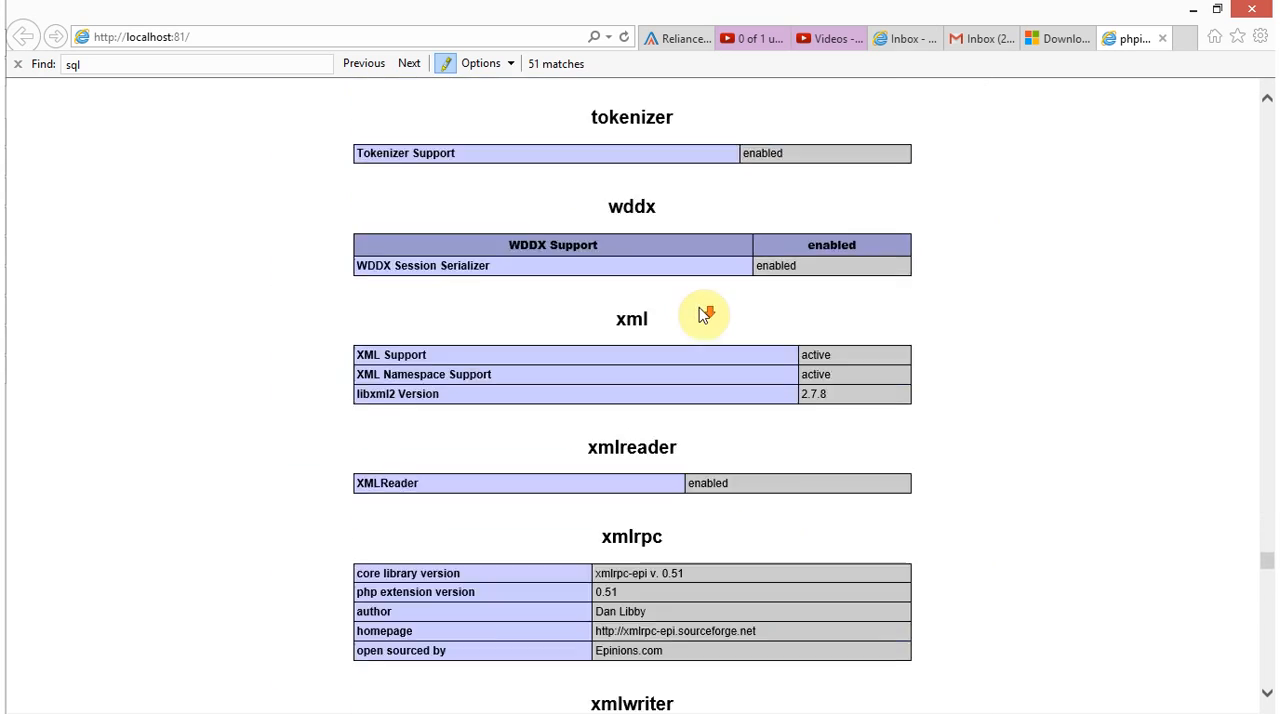
pyautogui.scroll(-12, 705, 314)
pyautogui.scroll(-12, 700, 315)
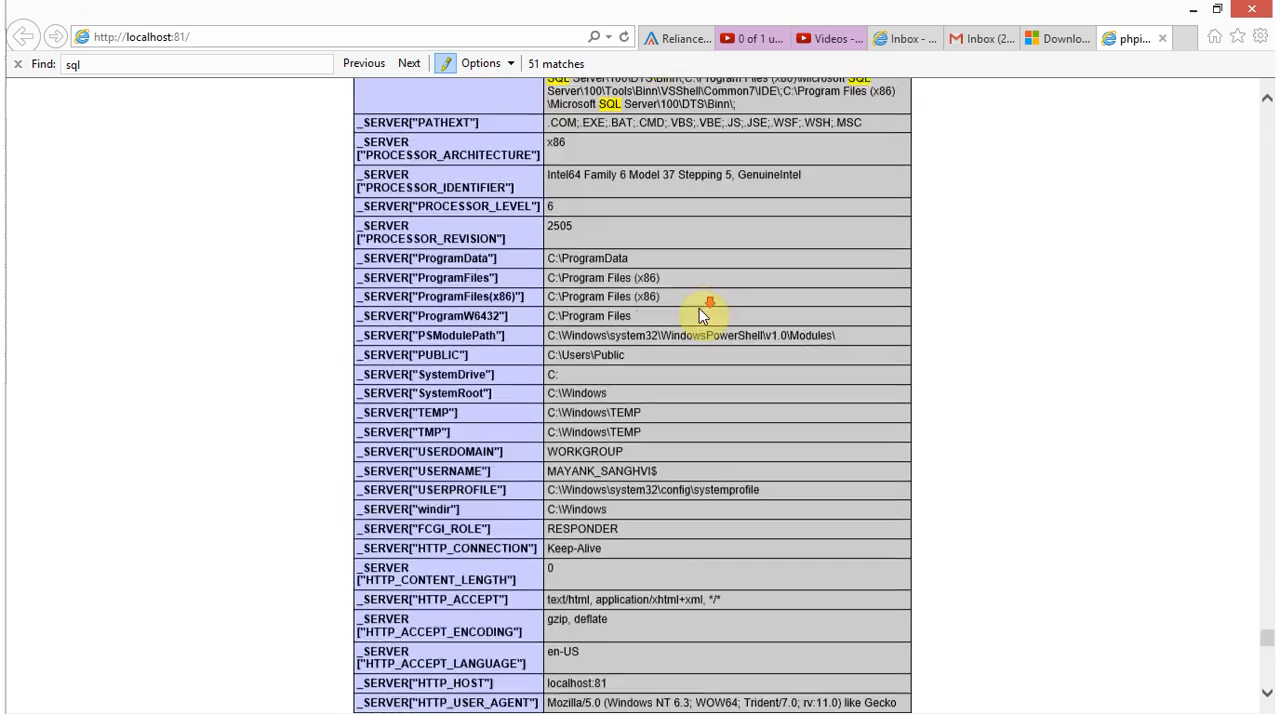
pyautogui.scroll(-12, 700, 312)
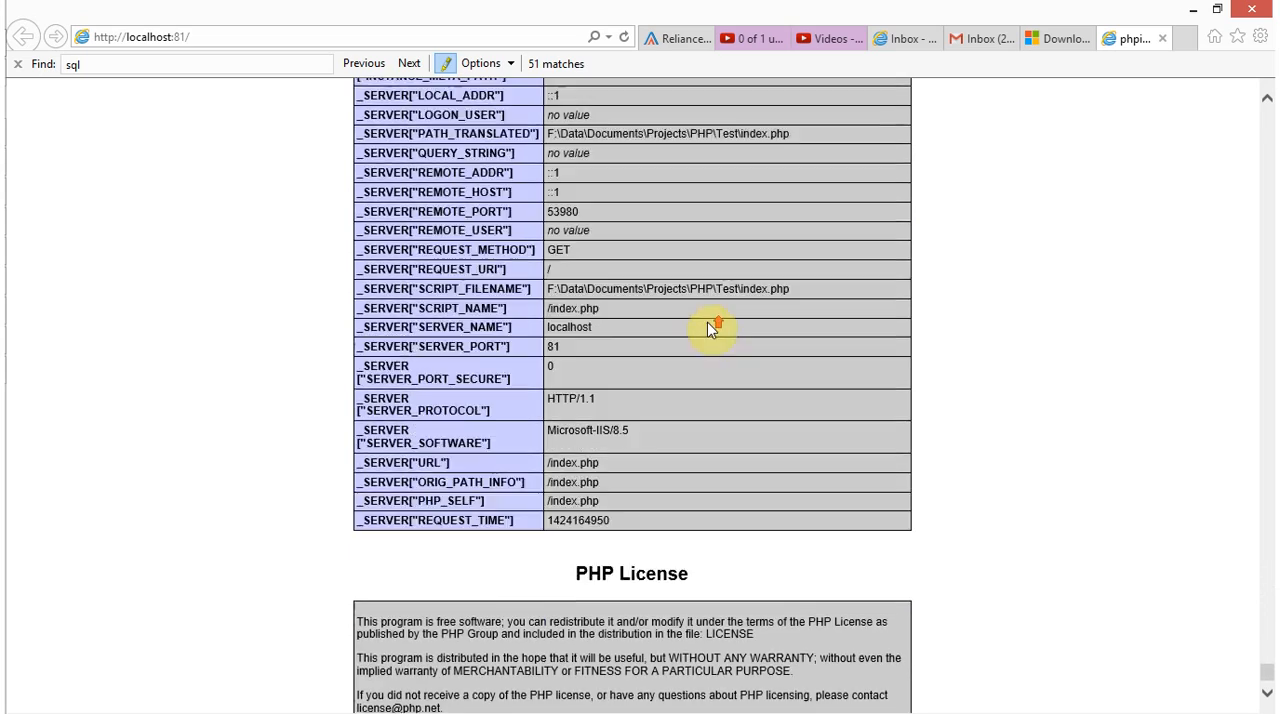
pyautogui.scroll(12, 712, 328)
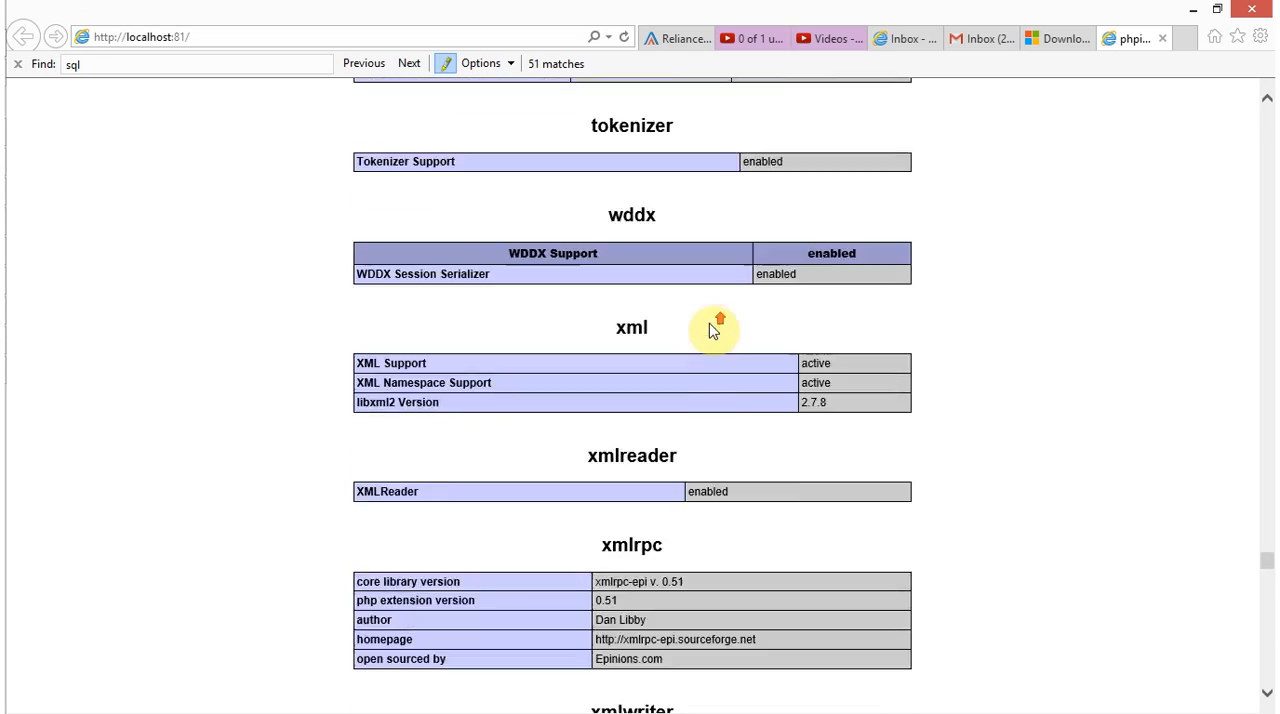
pyautogui.scroll(12, 712, 328)
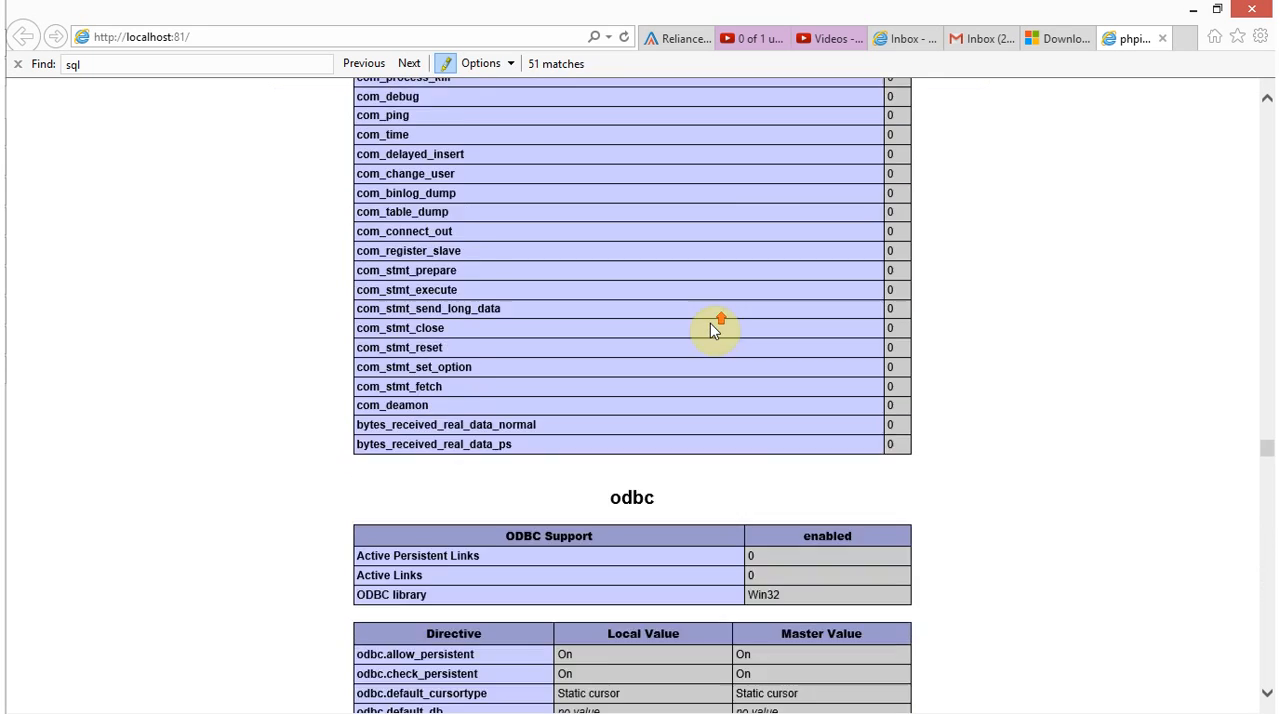
pyautogui.scroll(5, 712, 330)
pyautogui.moveTo(1268, 433); pyautogui.dragTo(1237, 108)
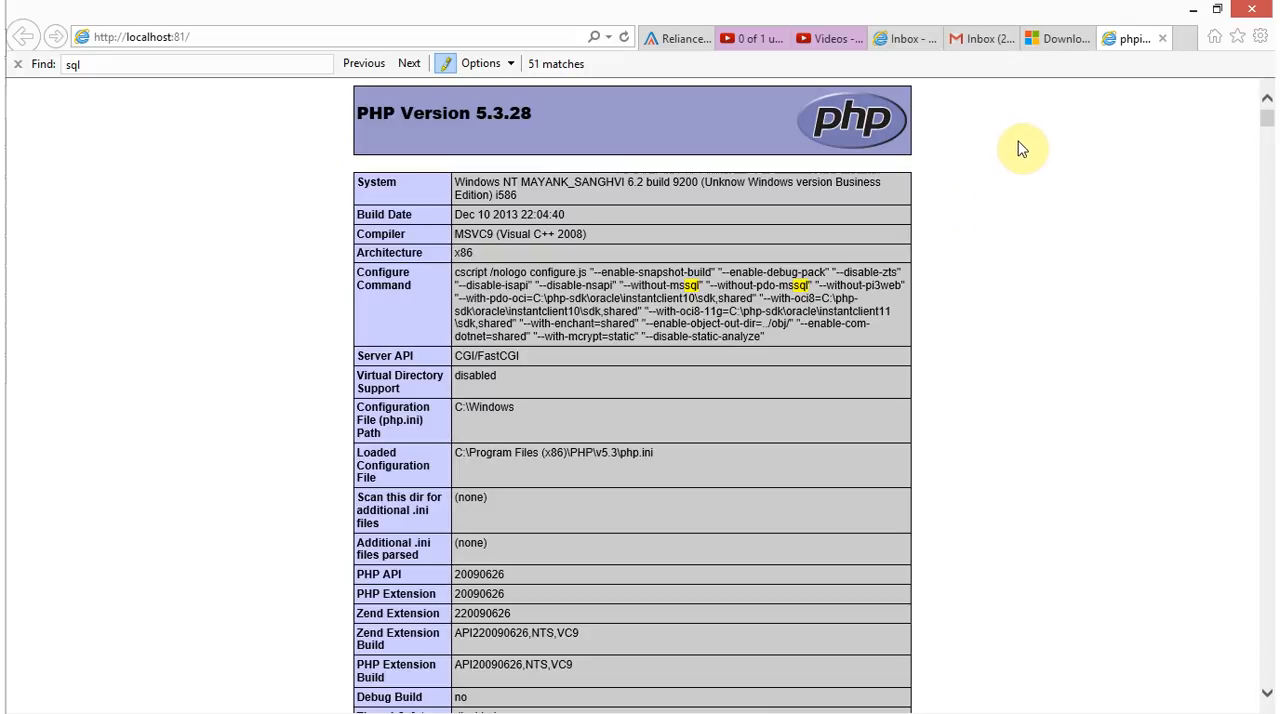
# Show the Microsoft Drivers for PHP for SQL Server download page and review its web address and listed driver files
pyautogui.click(1058, 39)
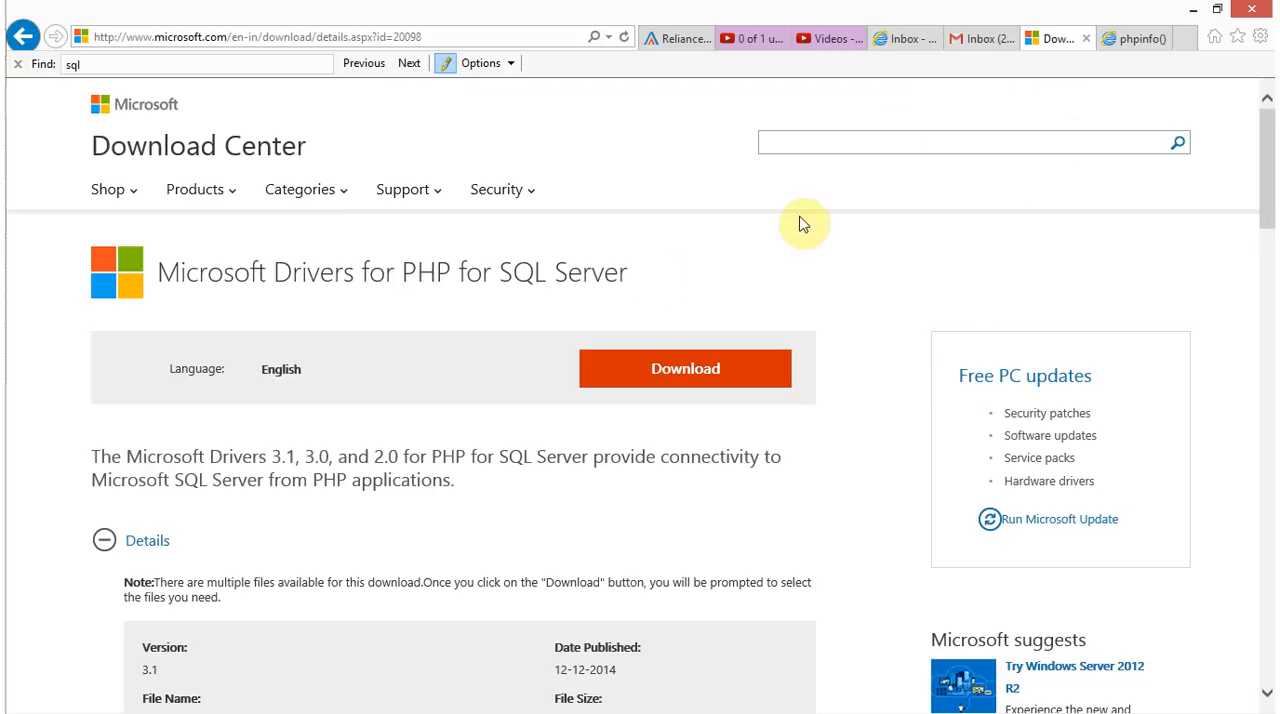
pyautogui.click(368, 40)
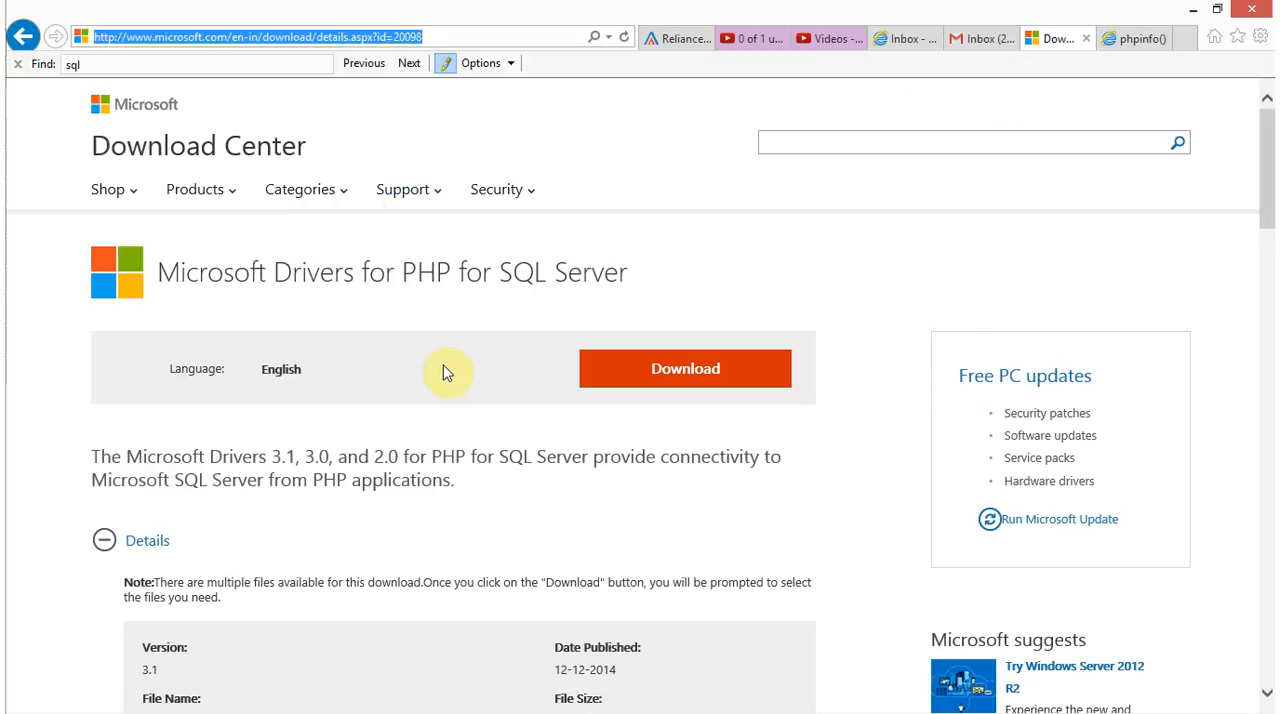
pyautogui.moveTo(354, 490); pyautogui.dragTo(383, 490)
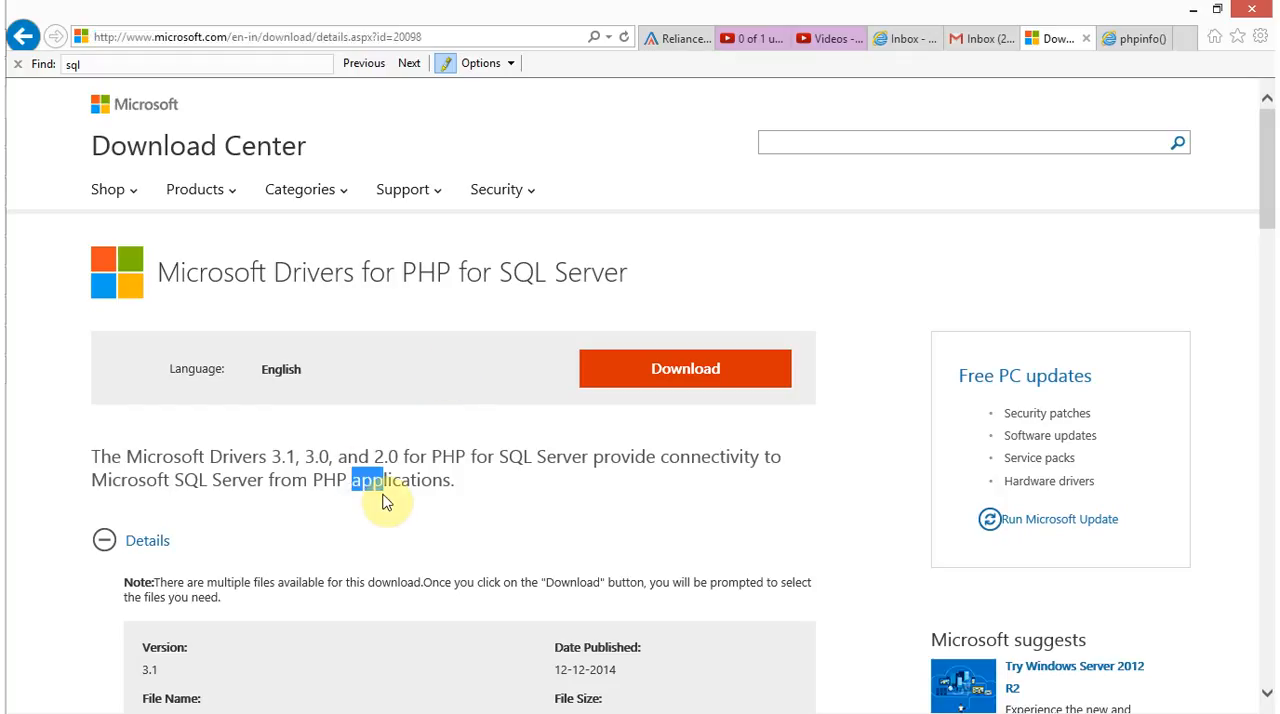
pyautogui.scroll(-3, 385, 495)
pyautogui.scroll(-1, 300, 420)
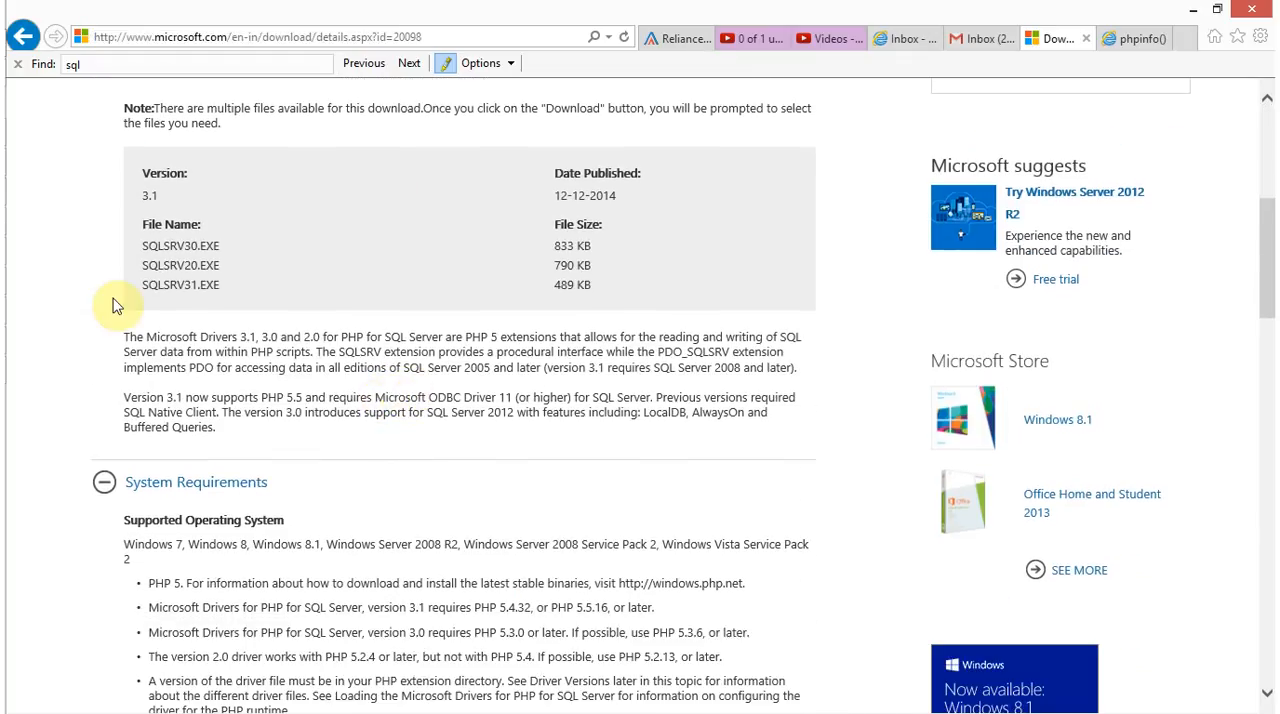
pyautogui.scroll(2, 178, 375)
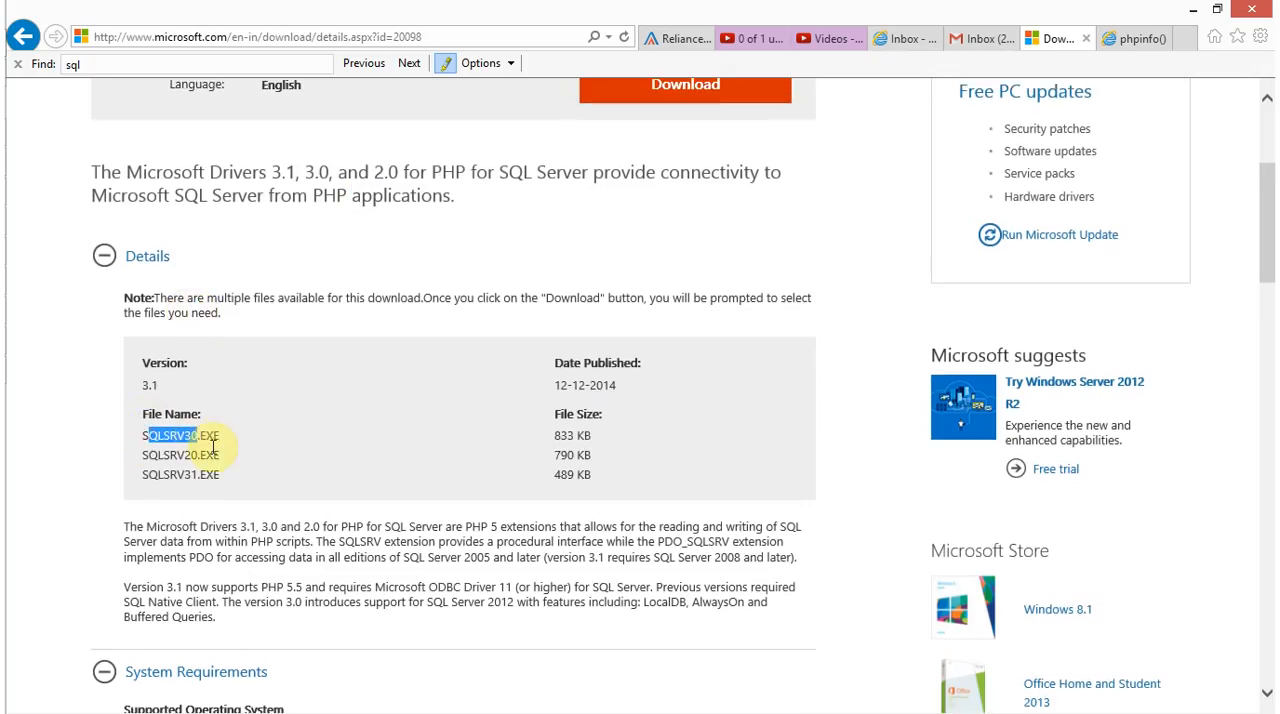
# Check which PHP versions driver version 3.1 requires in System Requirements and match it to SQLSRV31.EXE
pyautogui.scroll(-4, 228, 480)
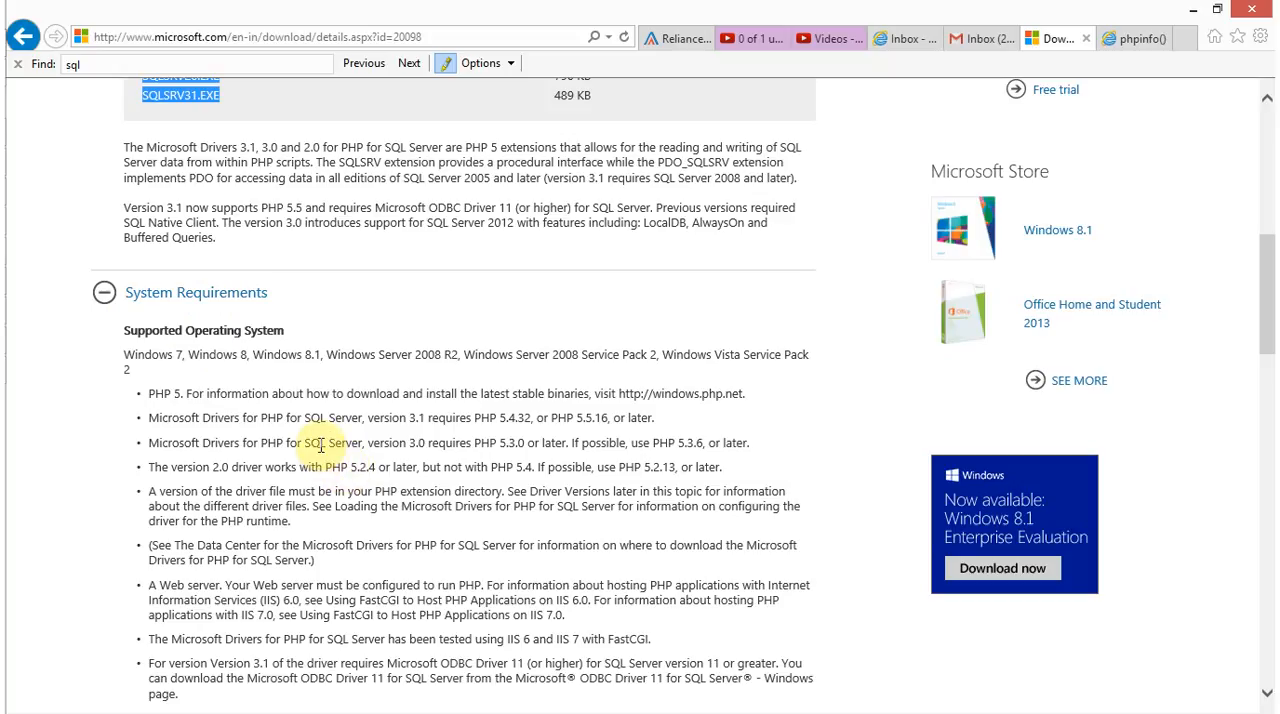
pyautogui.scroll(2, 340, 410)
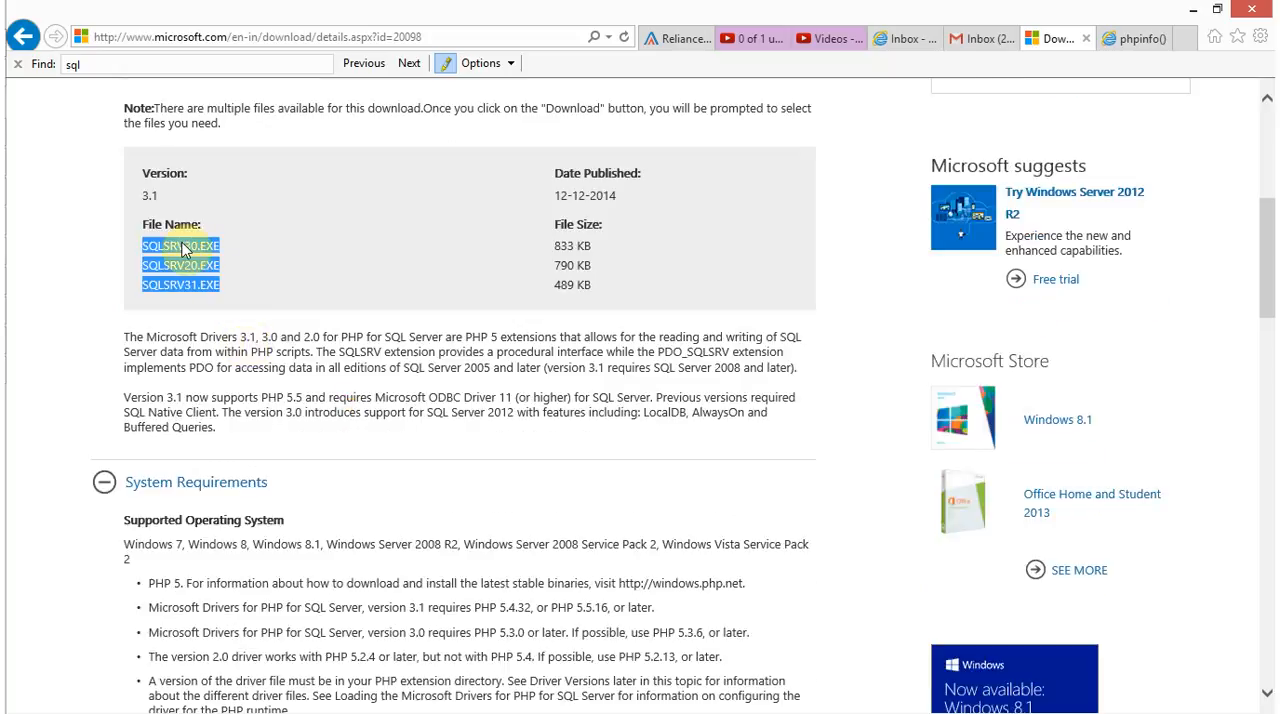
pyautogui.scroll(-2, 290, 450)
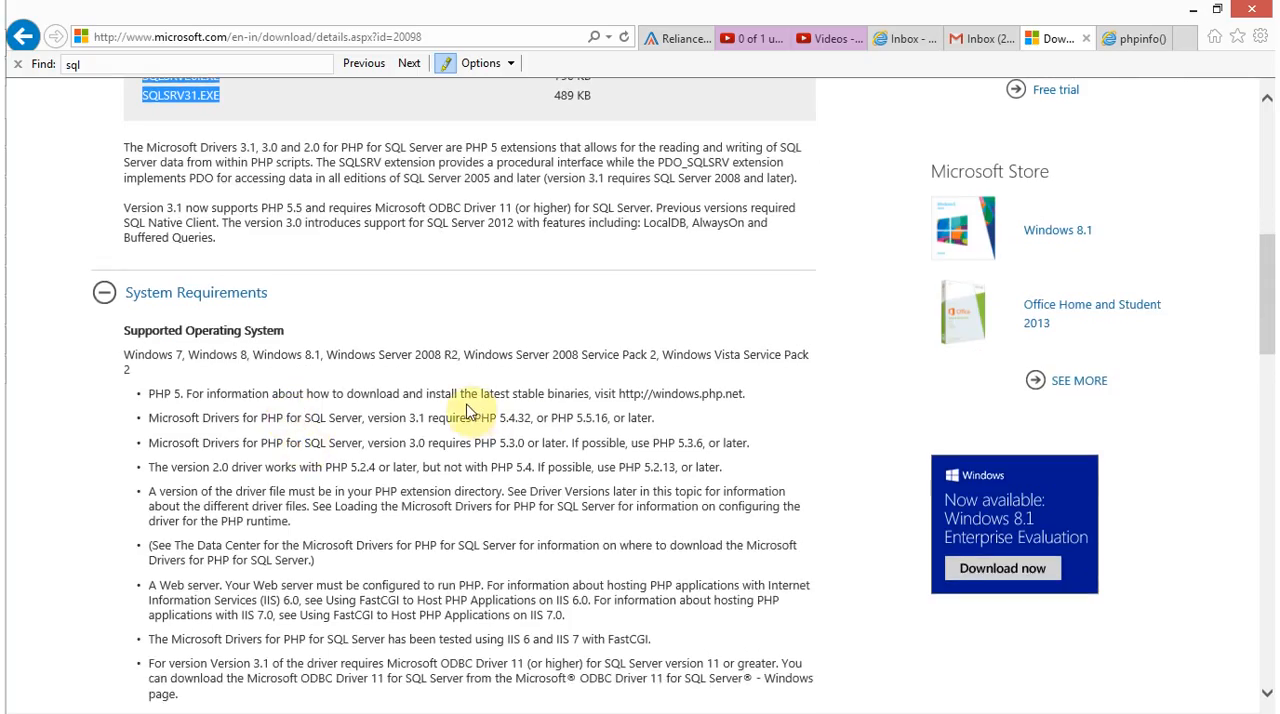
pyautogui.moveTo(479, 418); pyautogui.dragTo(530, 418)
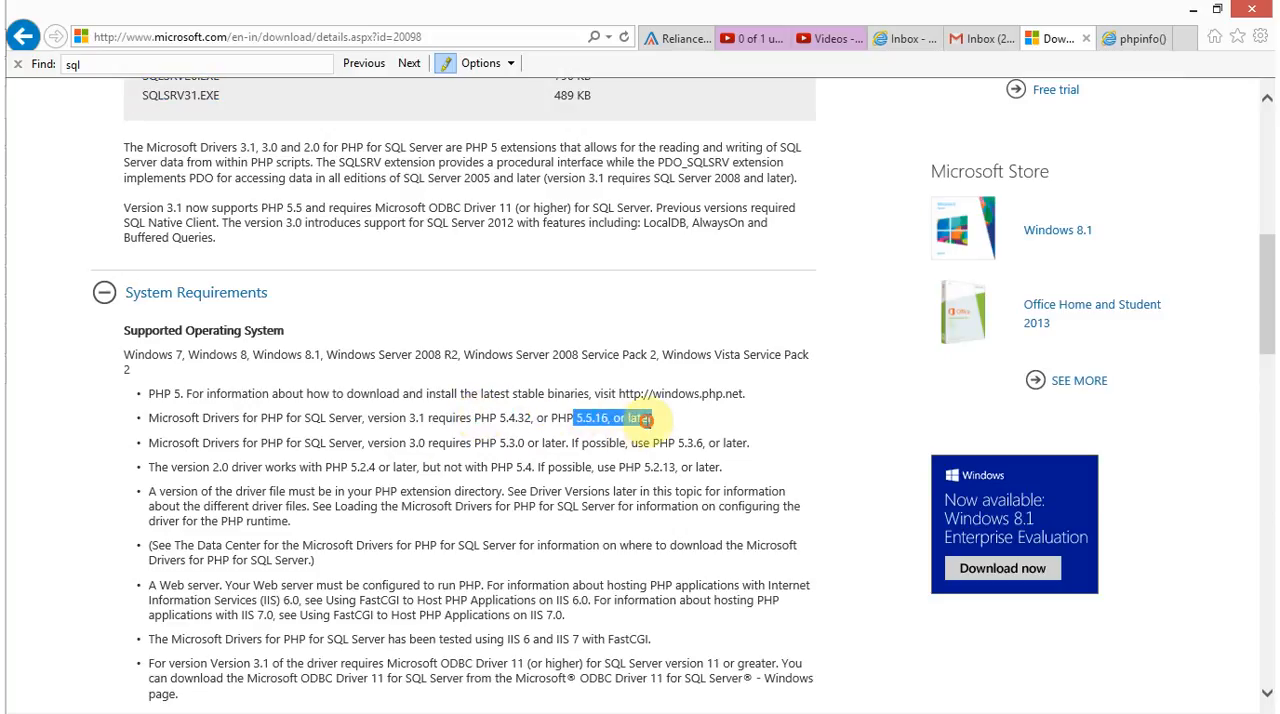
pyautogui.moveTo(428, 418); pyautogui.dragTo(356, 422)
pyautogui.scroll(2, 208, 305)
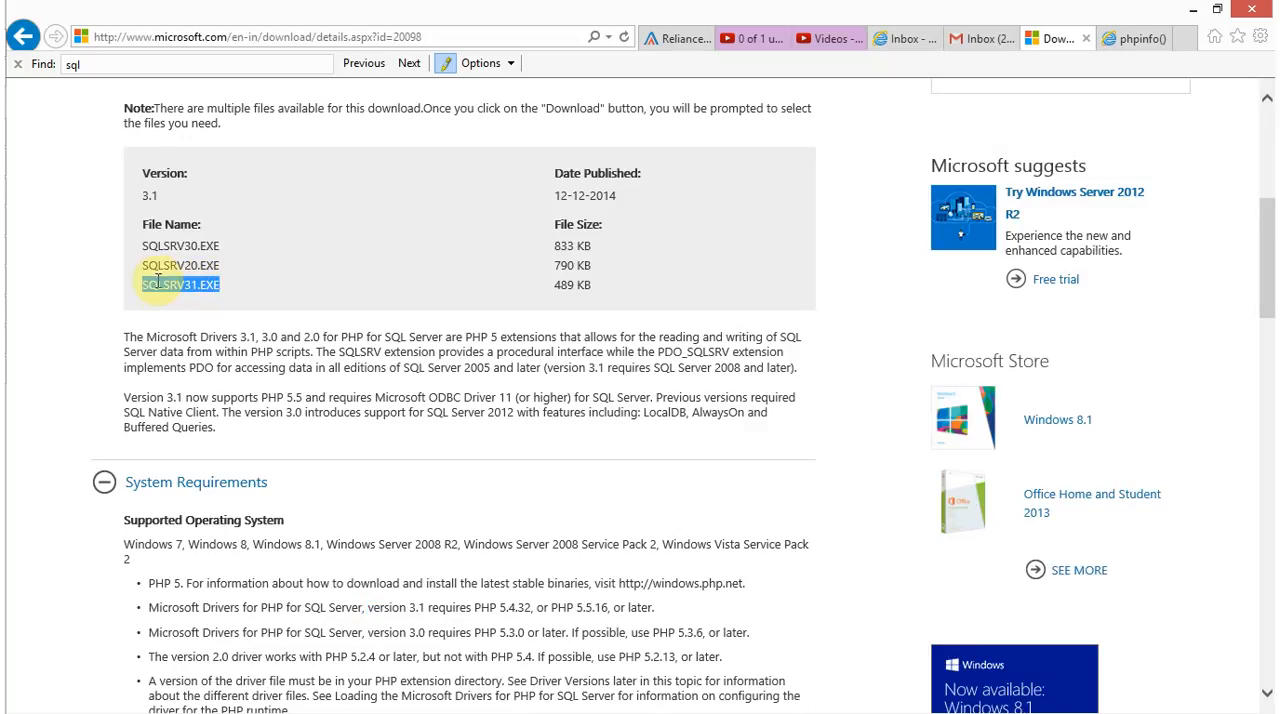
# Highlight the PHP versions required by driver version 3.0 and return to the driver file list
pyautogui.scroll(-4, 490, 378)
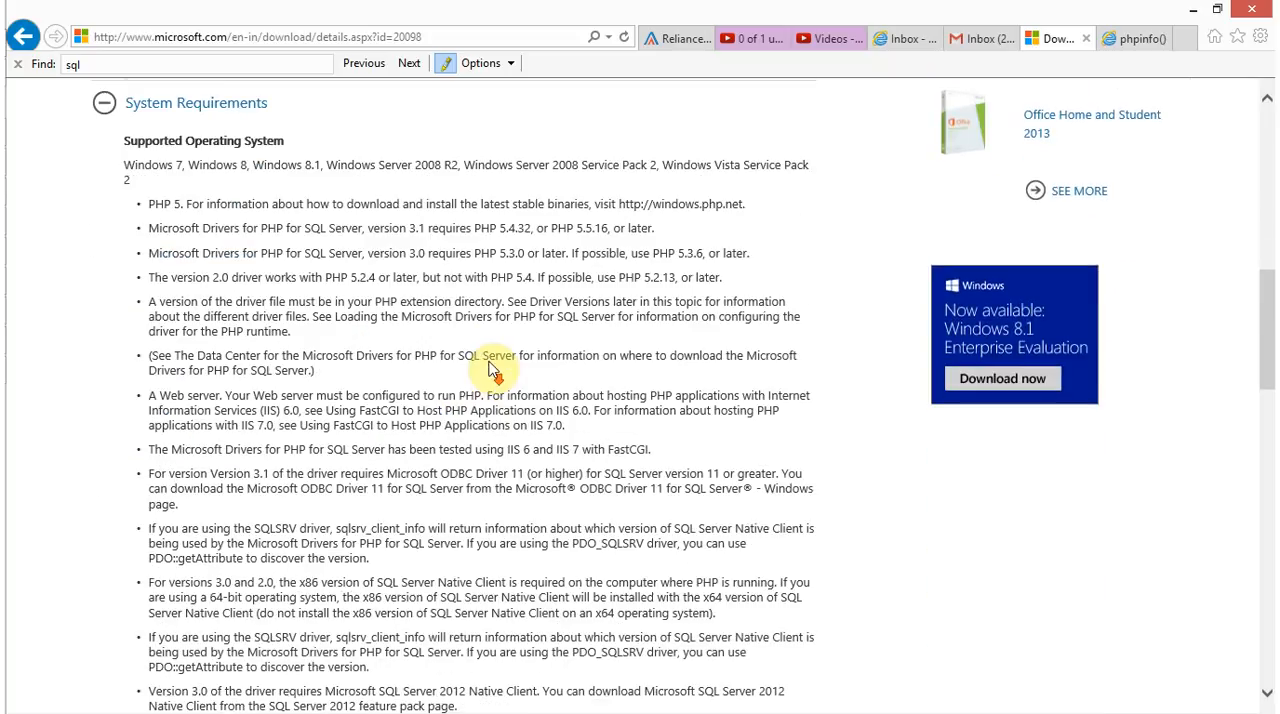
pyautogui.moveTo(505, 254); pyautogui.dragTo(690, 253)
pyautogui.scroll(3, 277, 337)
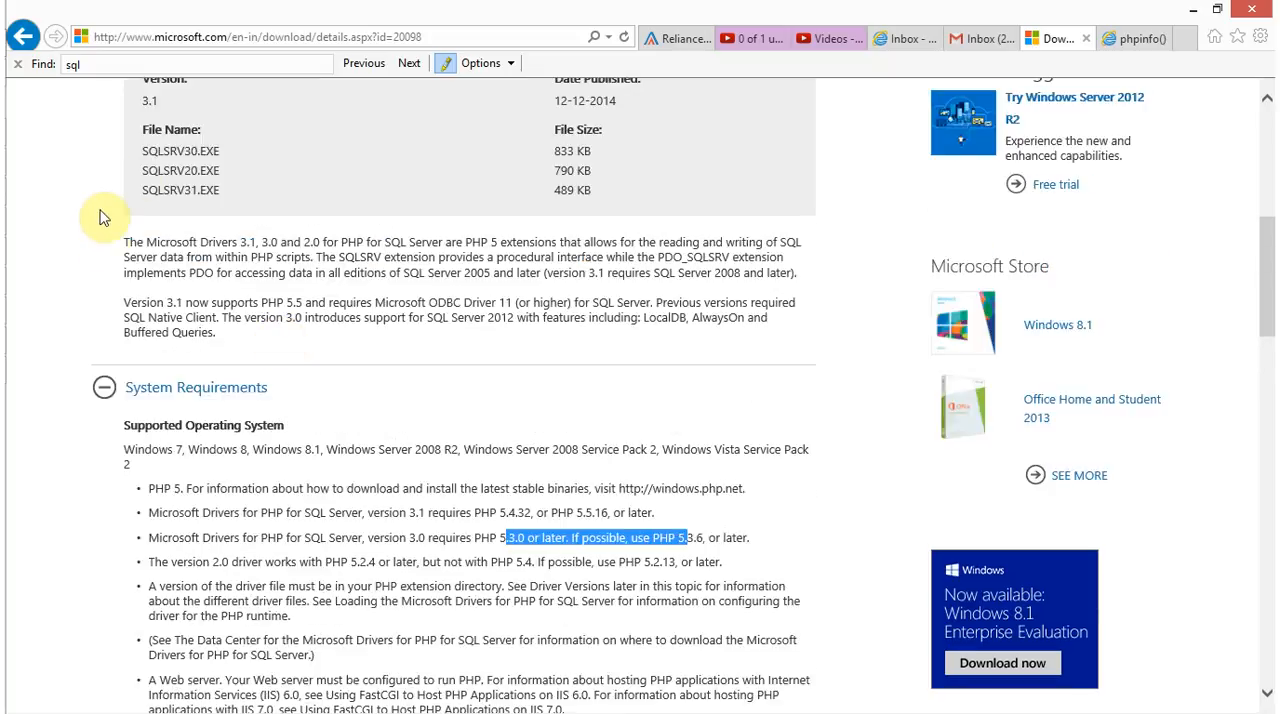
# Highlight SQLSRV30.EXE in the driver file list and compare it with the PHP version heading on the phpinfo page
pyautogui.moveTo(147, 155); pyautogui.dragTo(188, 152)
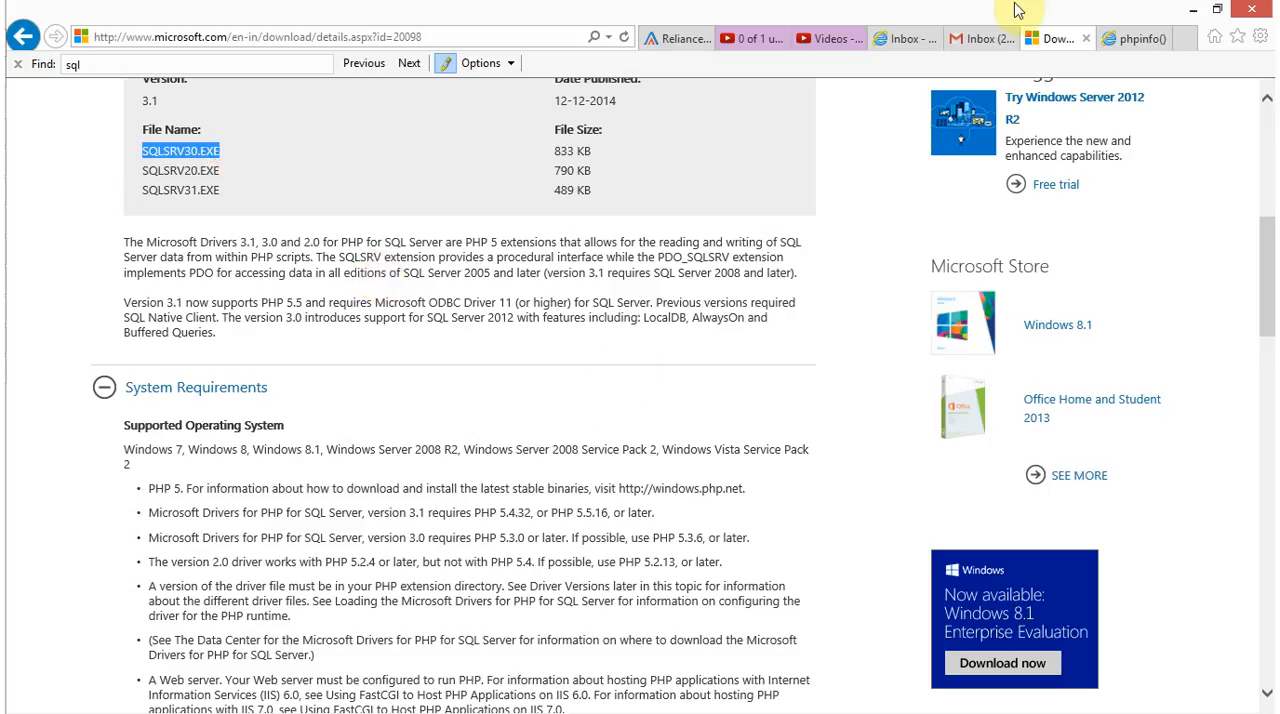
pyautogui.click(1135, 38)
pyautogui.moveTo(493, 113); pyautogui.dragTo(532, 113)
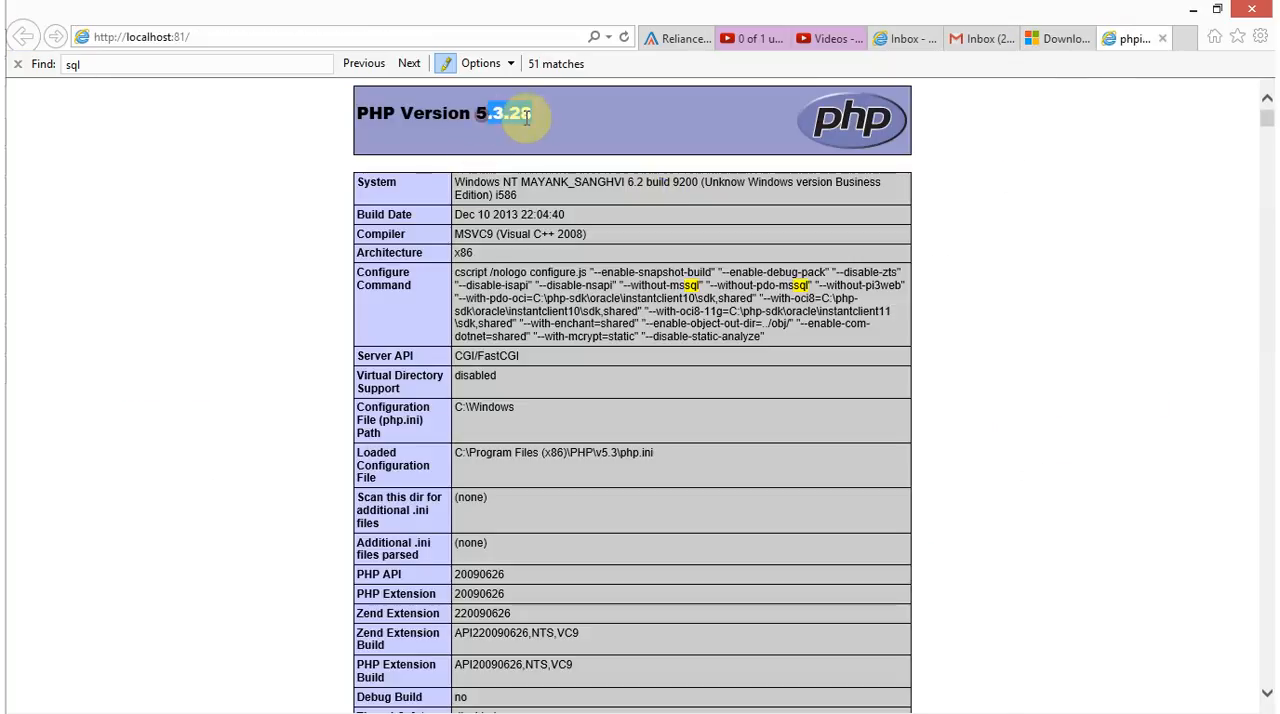
# Return to the driver download page and check which PHP versions the version 2.0 driver supports in System Requirements
pyautogui.click(1066, 38)
pyautogui.scroll(2, 300, 185)
pyautogui.scroll(-4, 338, 418)
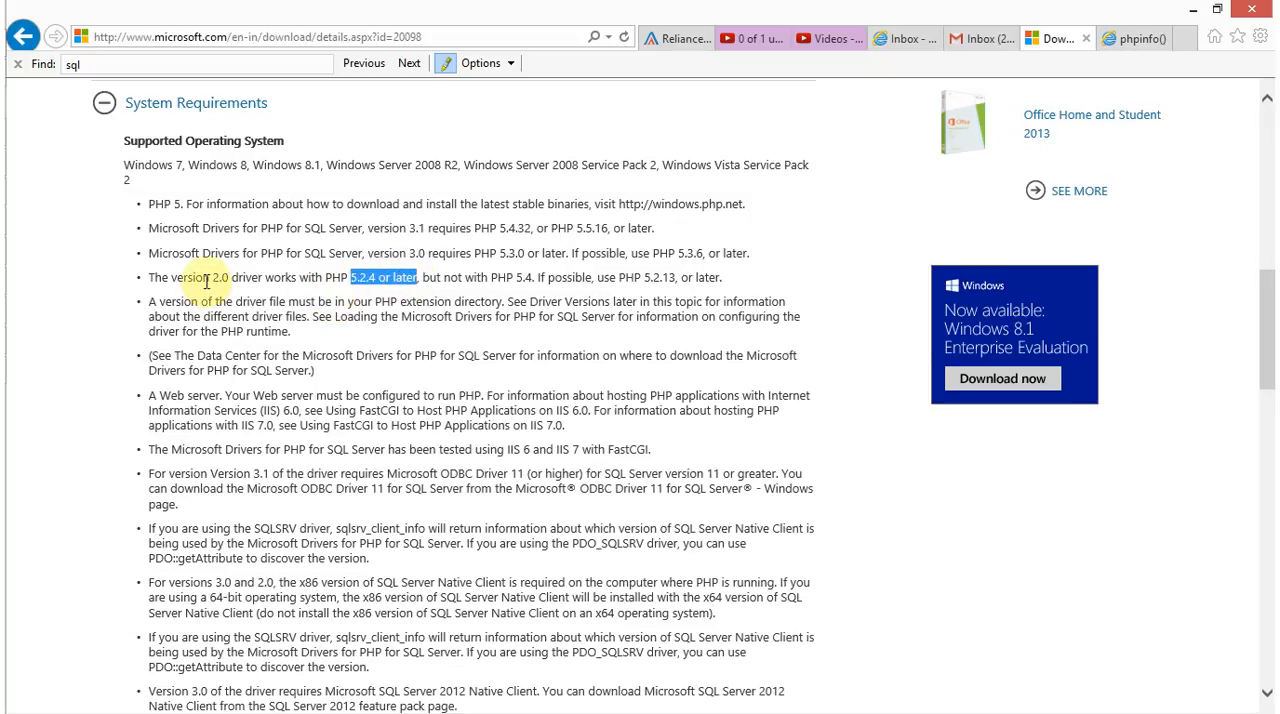
pyautogui.moveTo(172, 279); pyautogui.dragTo(229, 280)
pyautogui.scroll(6, 290, 415)
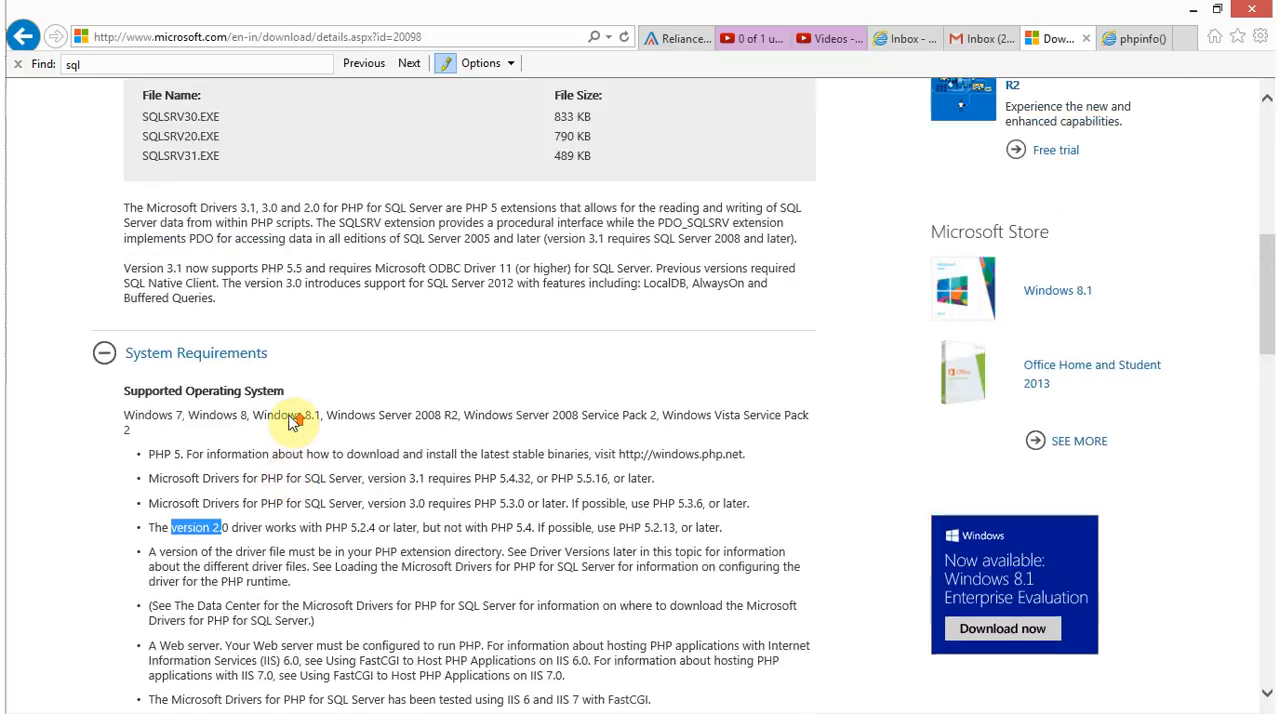
# Open the driver download choices, tick SQLSRV30.EXE and close the selection without downloading
pyautogui.scroll(3, 290, 423)
pyautogui.click(648, 380)
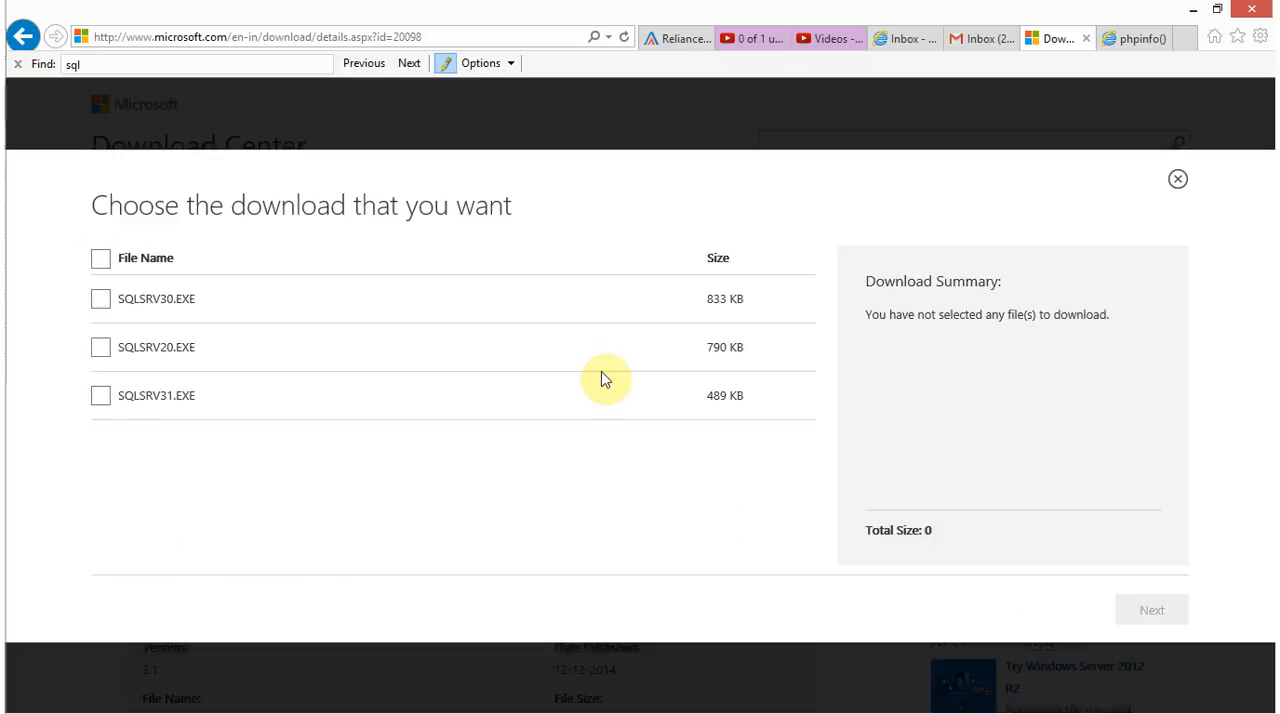
pyautogui.click(100, 298)
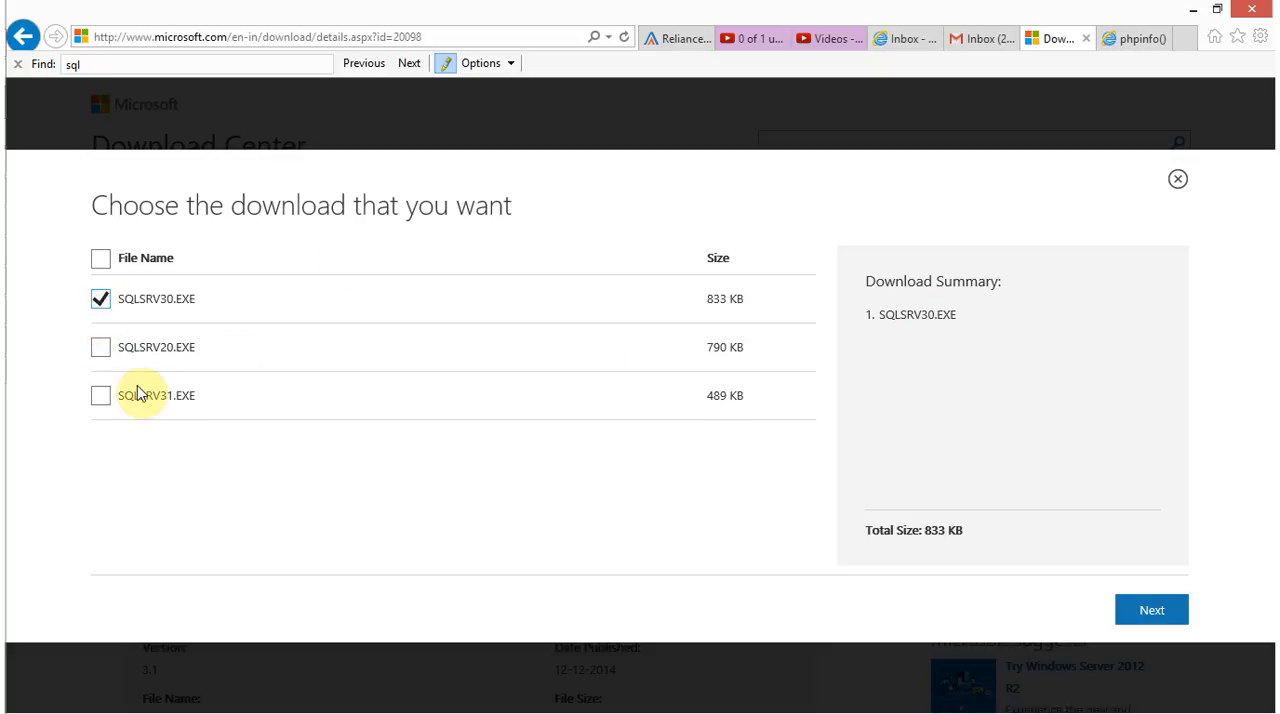
pyautogui.click(1178, 182)
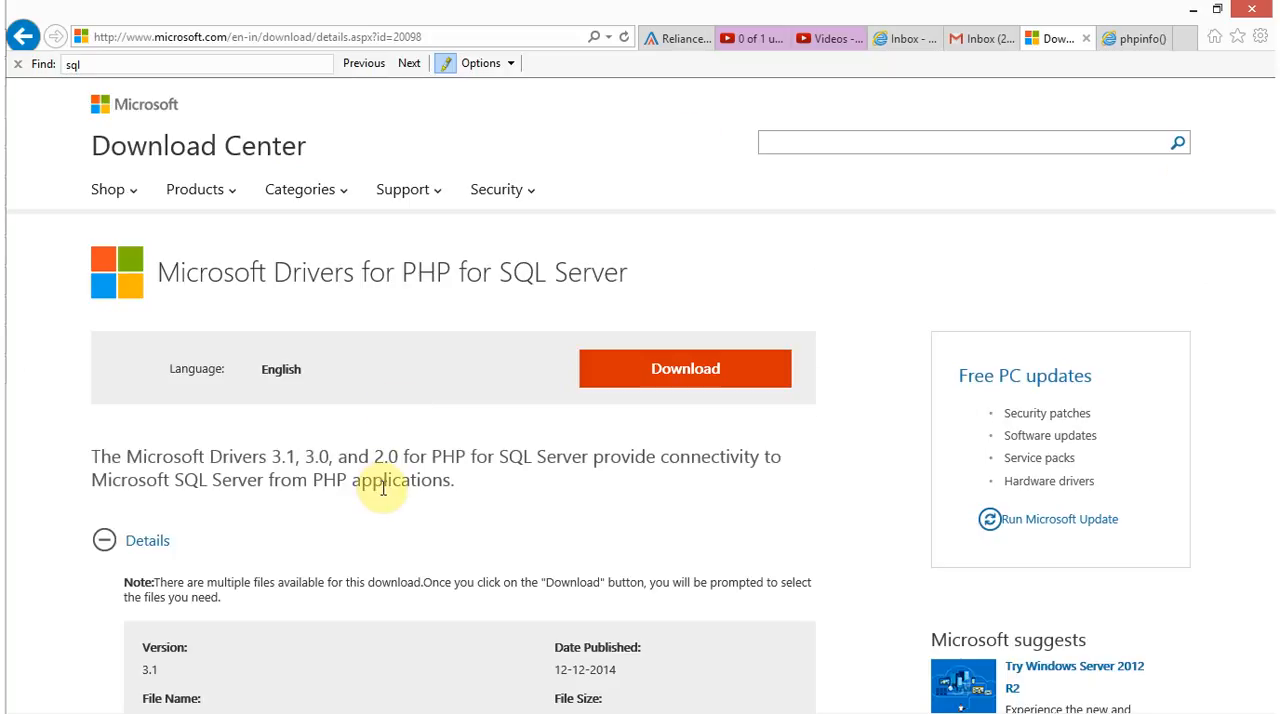
# Switch to the PHP SQL Lib folder in File Explorer and look over the extracted driver DLLs
pyautogui.press('super+e')
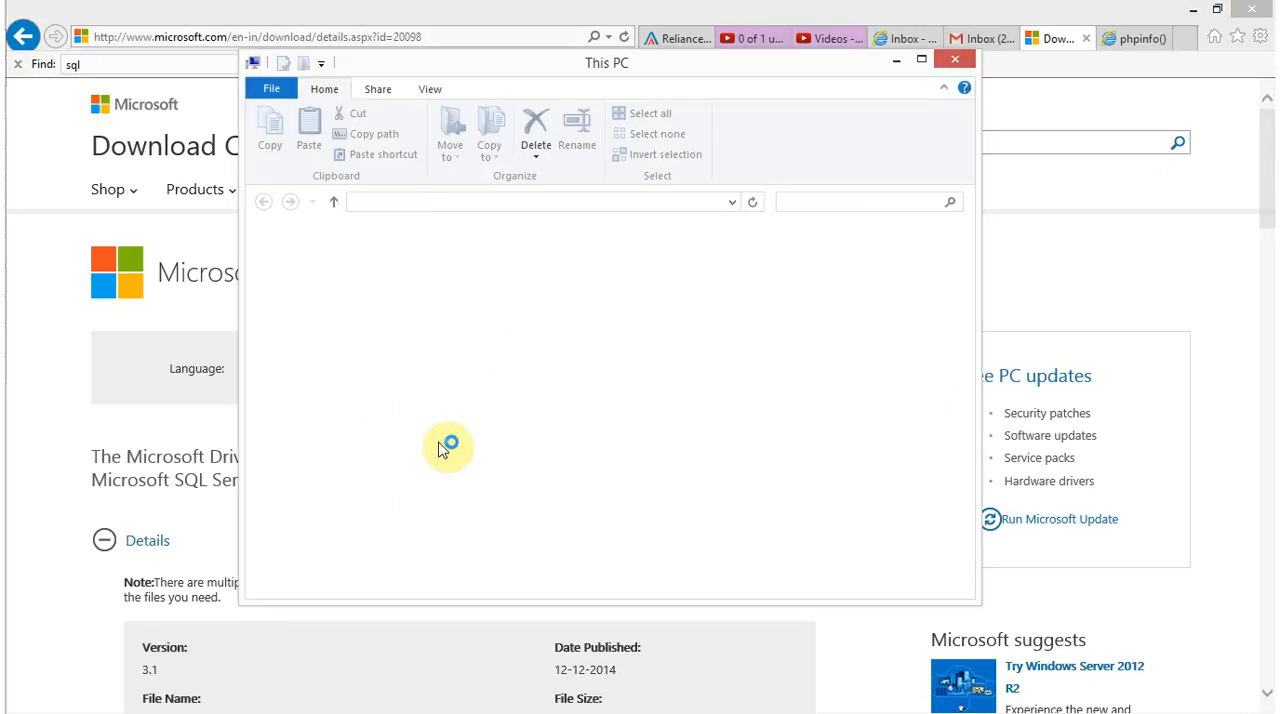
pyautogui.hotkey('alt', 'Tab')
pyautogui.hotkey('alt', 'Tab')
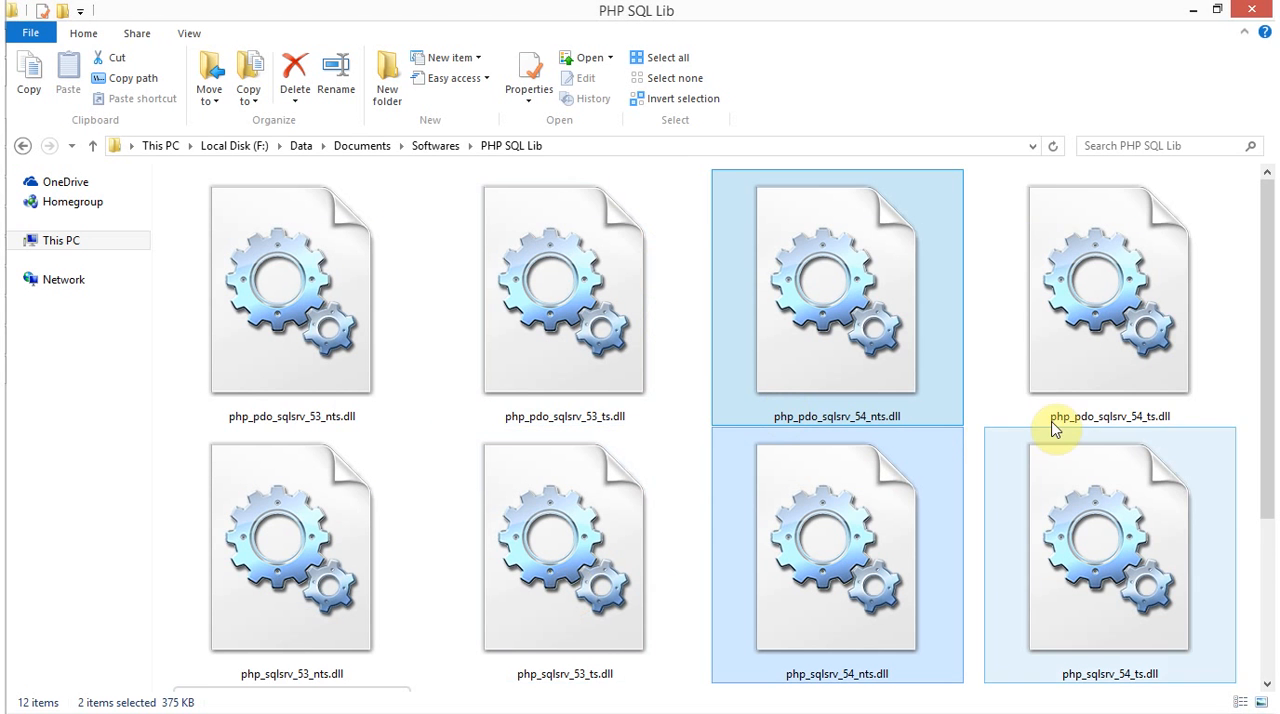
pyautogui.click(1229, 527)
pyautogui.click(1229, 316)
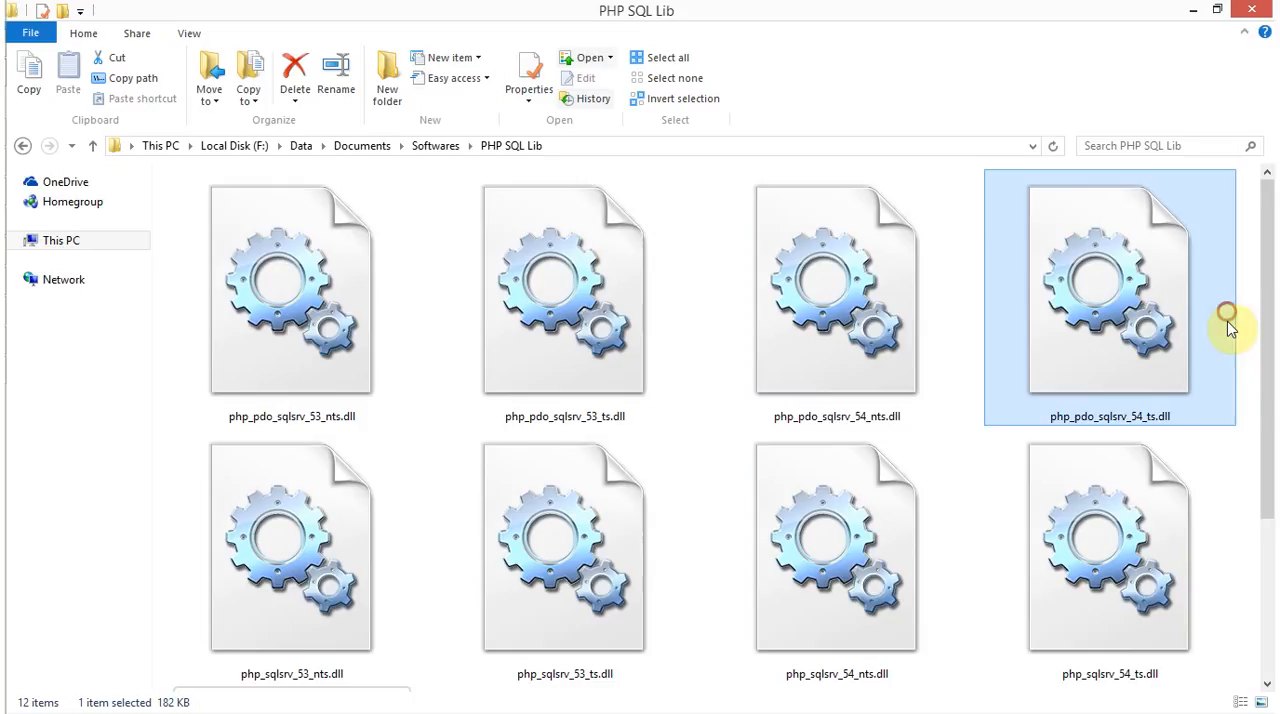
pyautogui.click(1203, 513)
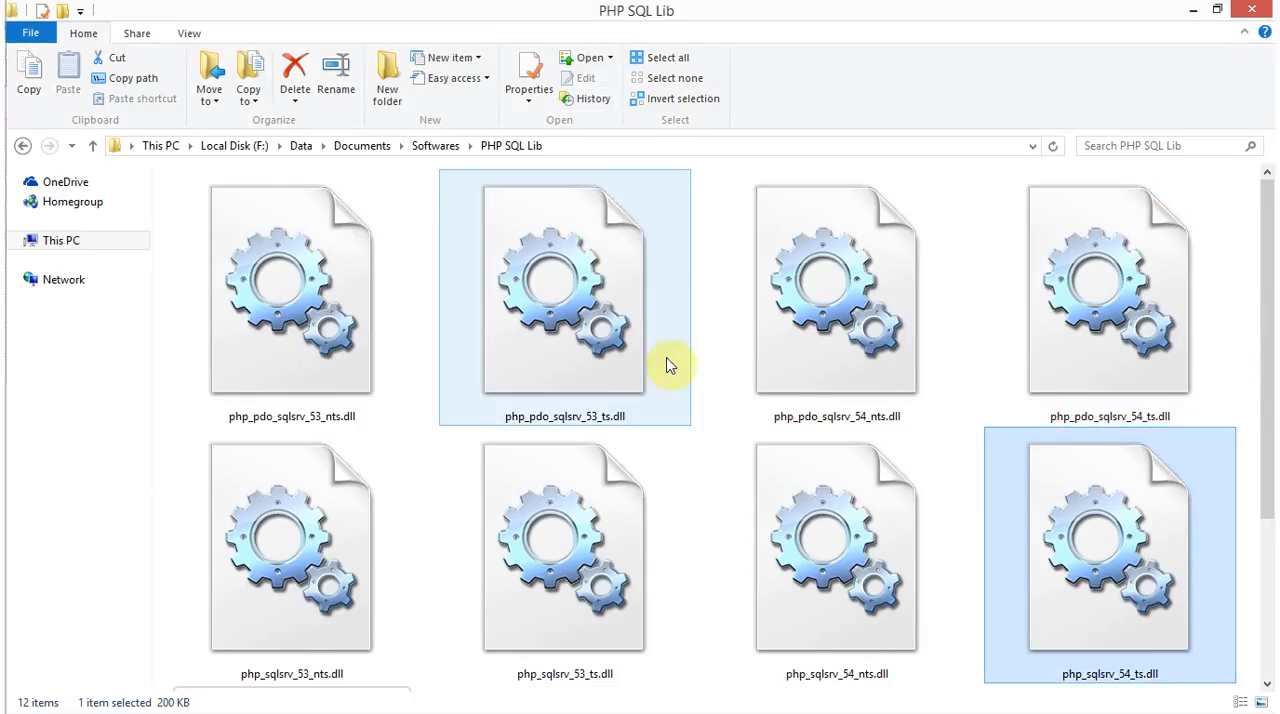
# Copy the php.ini folder path from Loaded Configuration File in phpinfo and open C:\Program Files (x86)\PHP\v5.3\
pyautogui.hotkey('alt', 'Tab')
pyautogui.hotkey('alt', 'Tab')
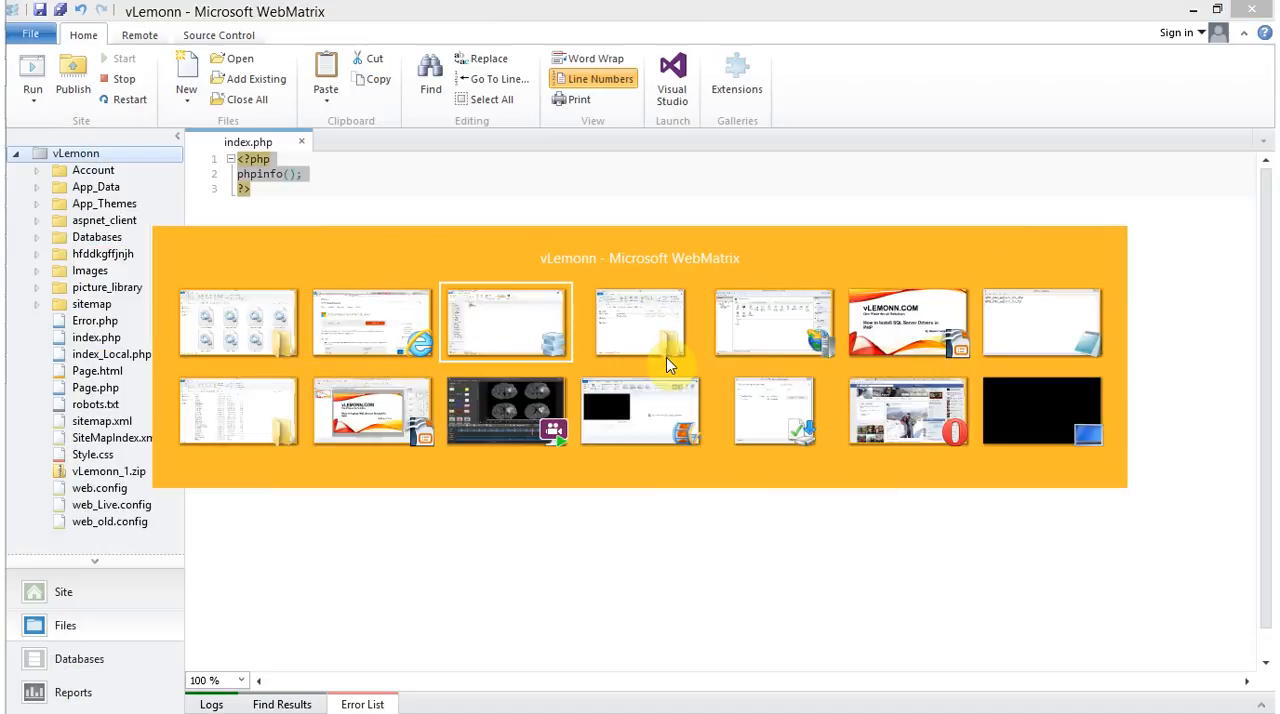
pyautogui.hotkey('alt', 'Tab')
pyautogui.hotkey('alt', 'shift', 'Tab')
pyautogui.hotkey('alt', 'shift', 'Tab')
pyautogui.hotkey('alt', 'shift', 'Tab')
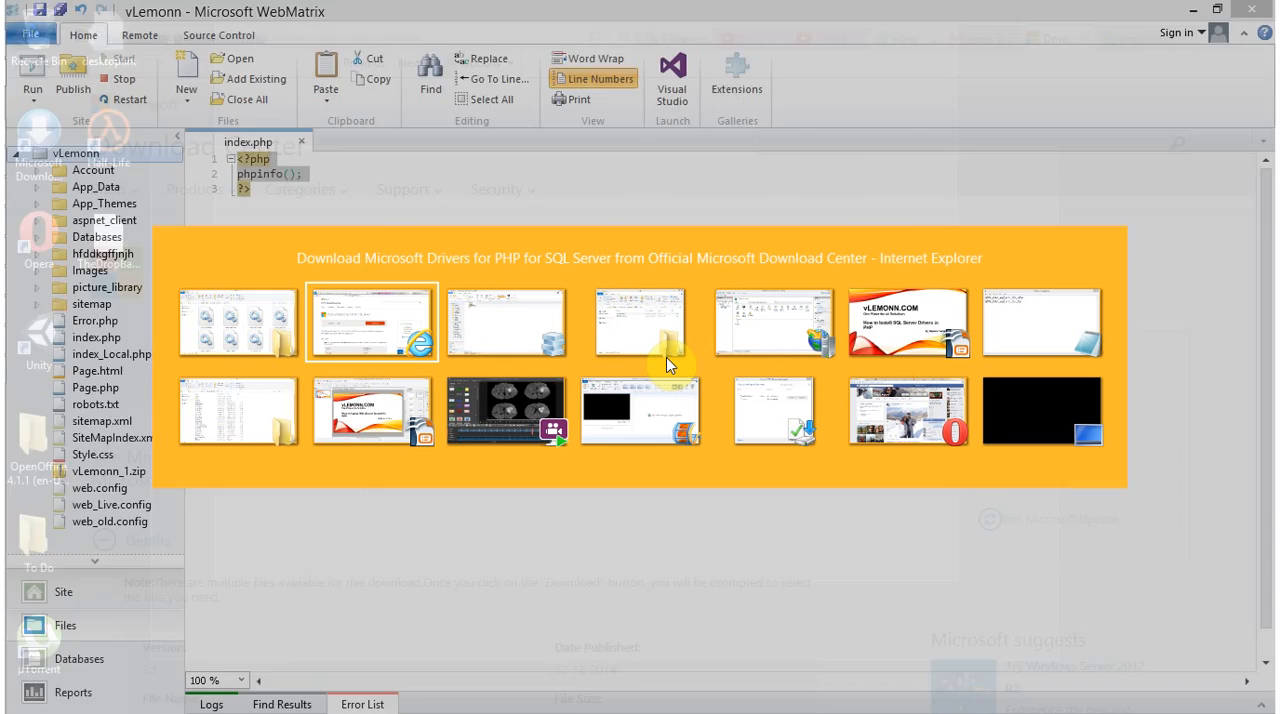
pyautogui.hotkey('alt', 'Tab')
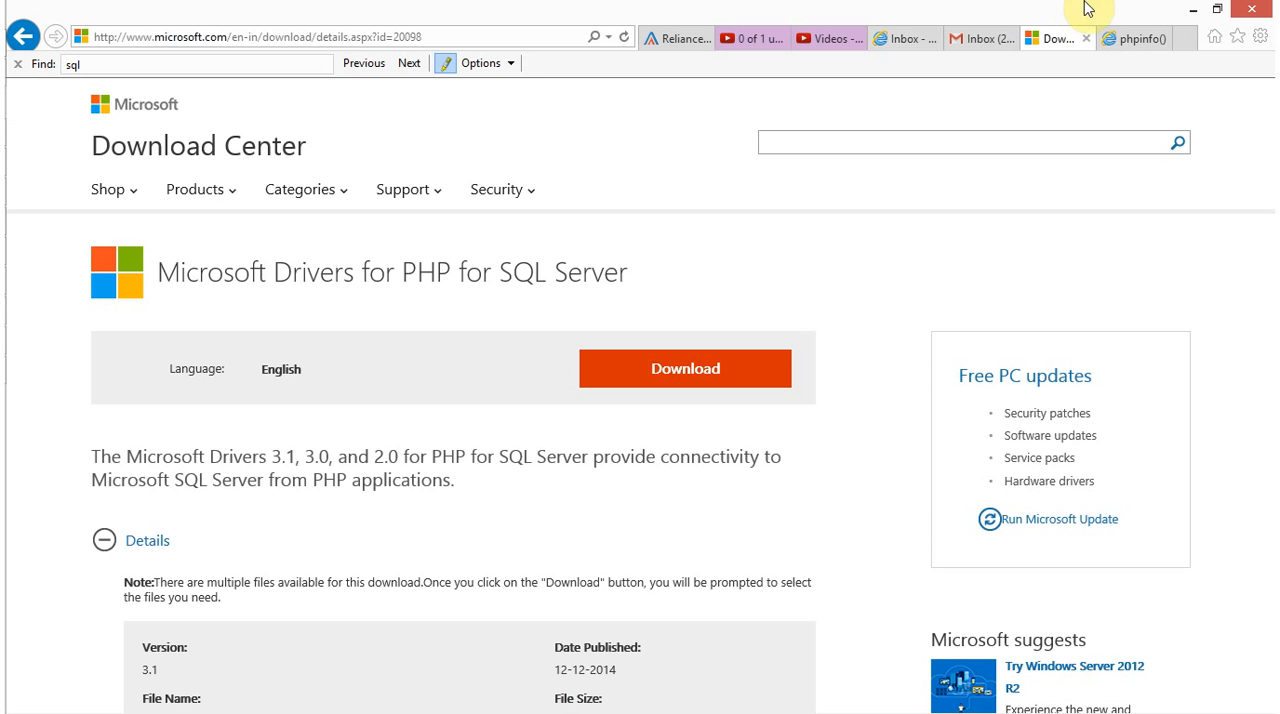
pyautogui.click(1125, 37)
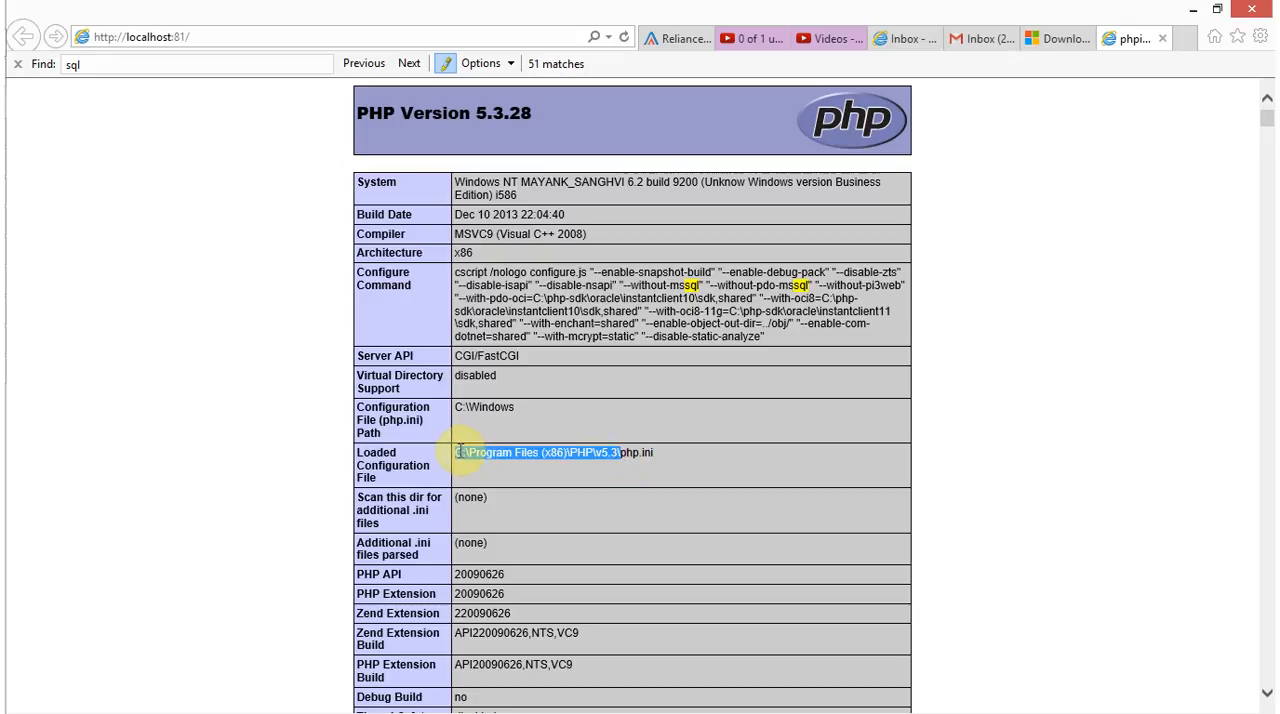
pyautogui.press('super+r')
pyautogui.write('C:\\Program Files (x86)\\PHP\\v5.3\\')
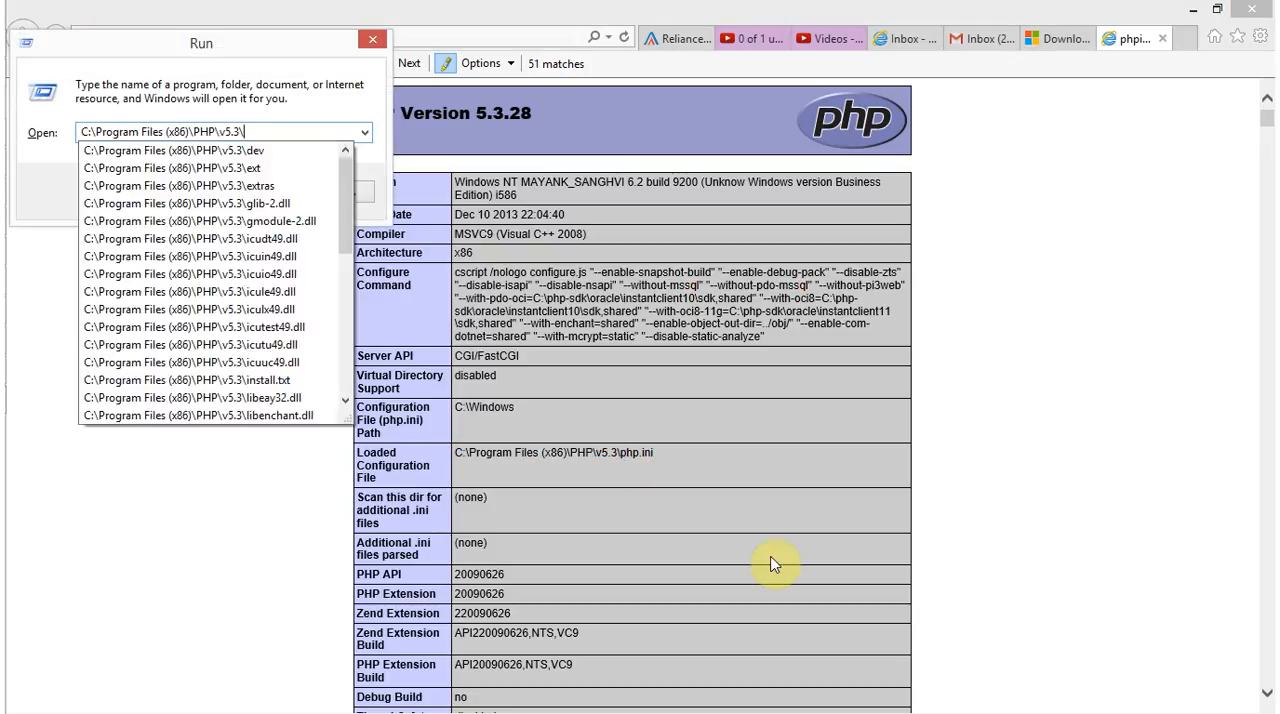
pyautogui.press('Return')
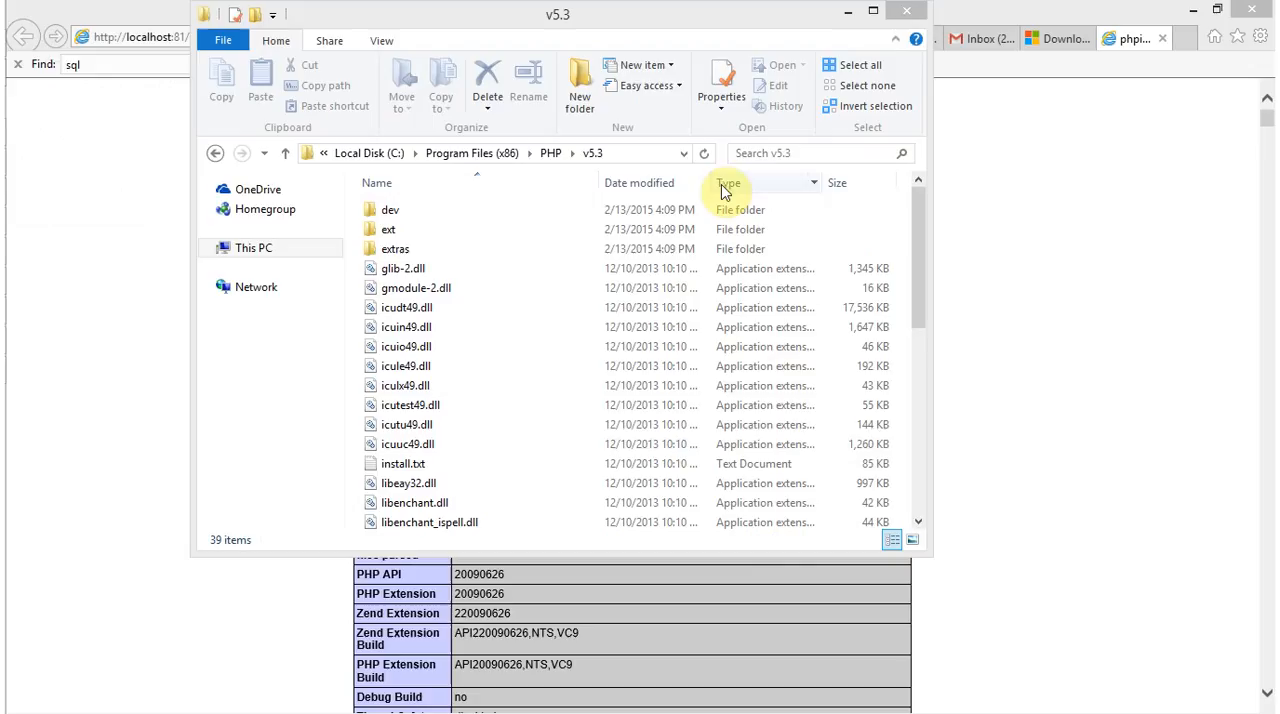
# Open the ext subfolder of the PHP v5.3 folder and display its full path
pyautogui.click(590, 229)
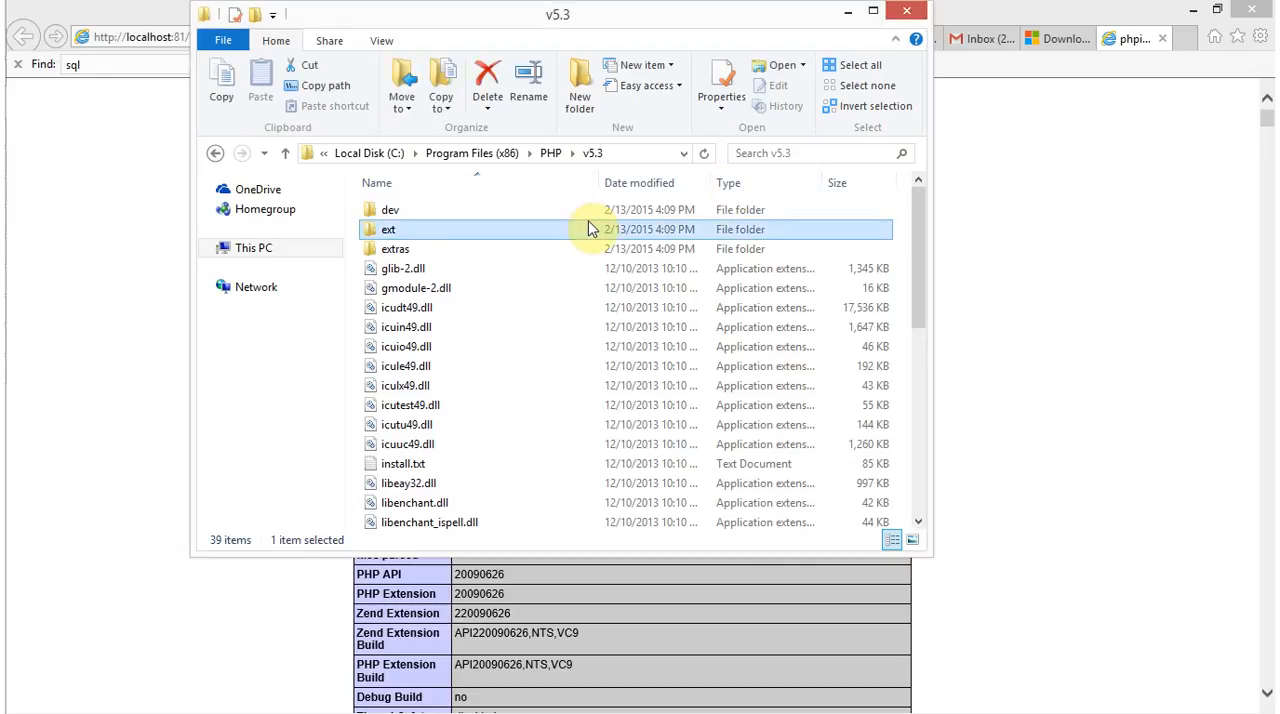
pyautogui.doubleClick(590, 229)
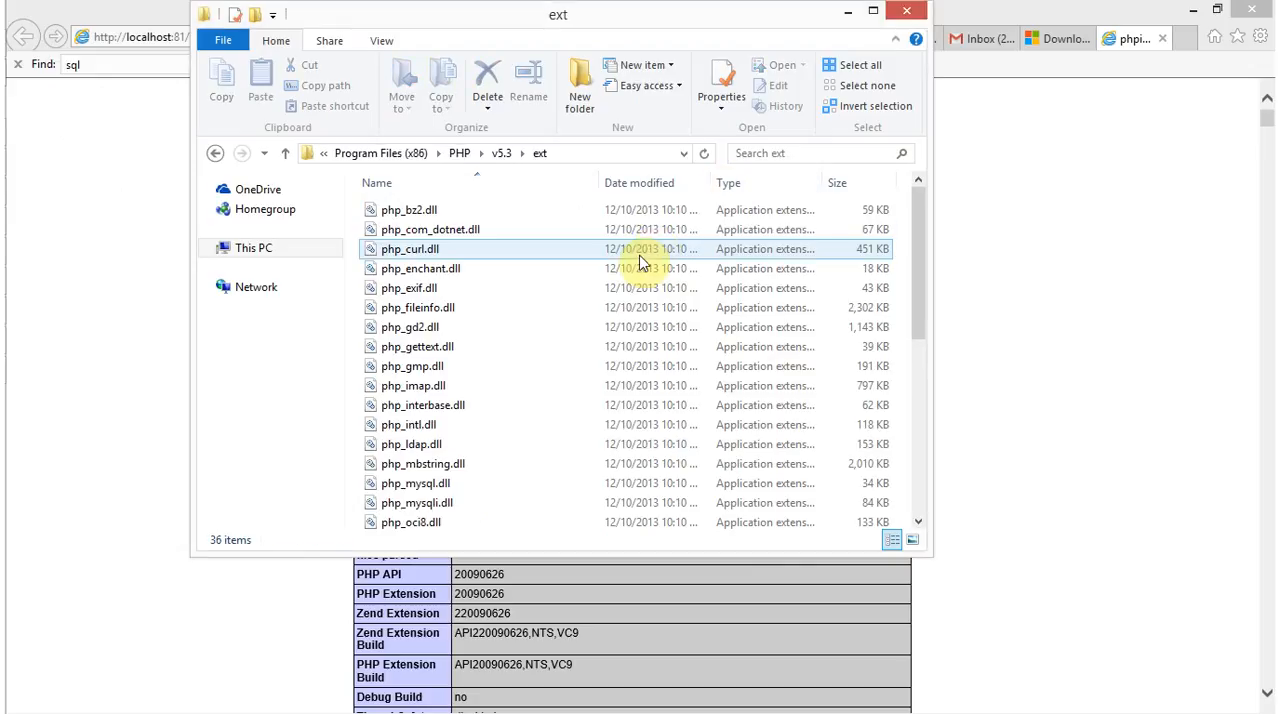
pyautogui.click(621, 160)
pyautogui.click(621, 157)
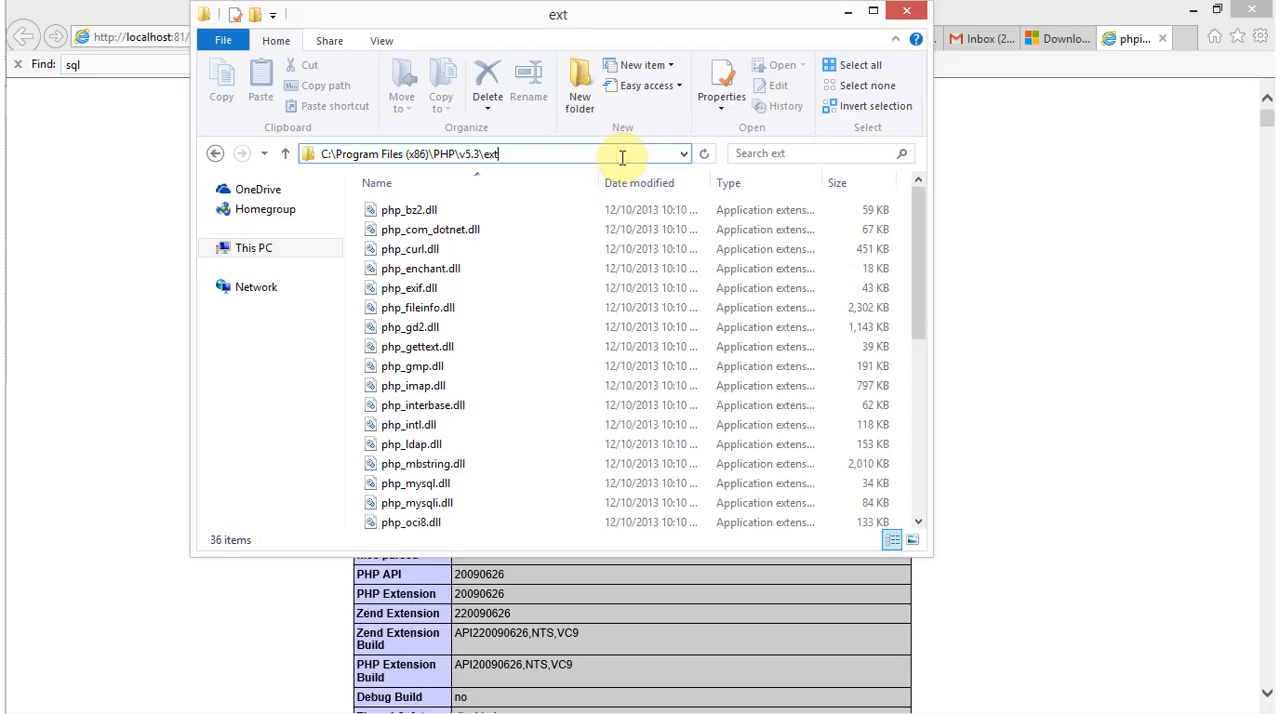
# Revisit the phpinfo page, then bring up the PHP SQL Lib folder and review its driver files
pyautogui.hotkey('alt', 'Tab')
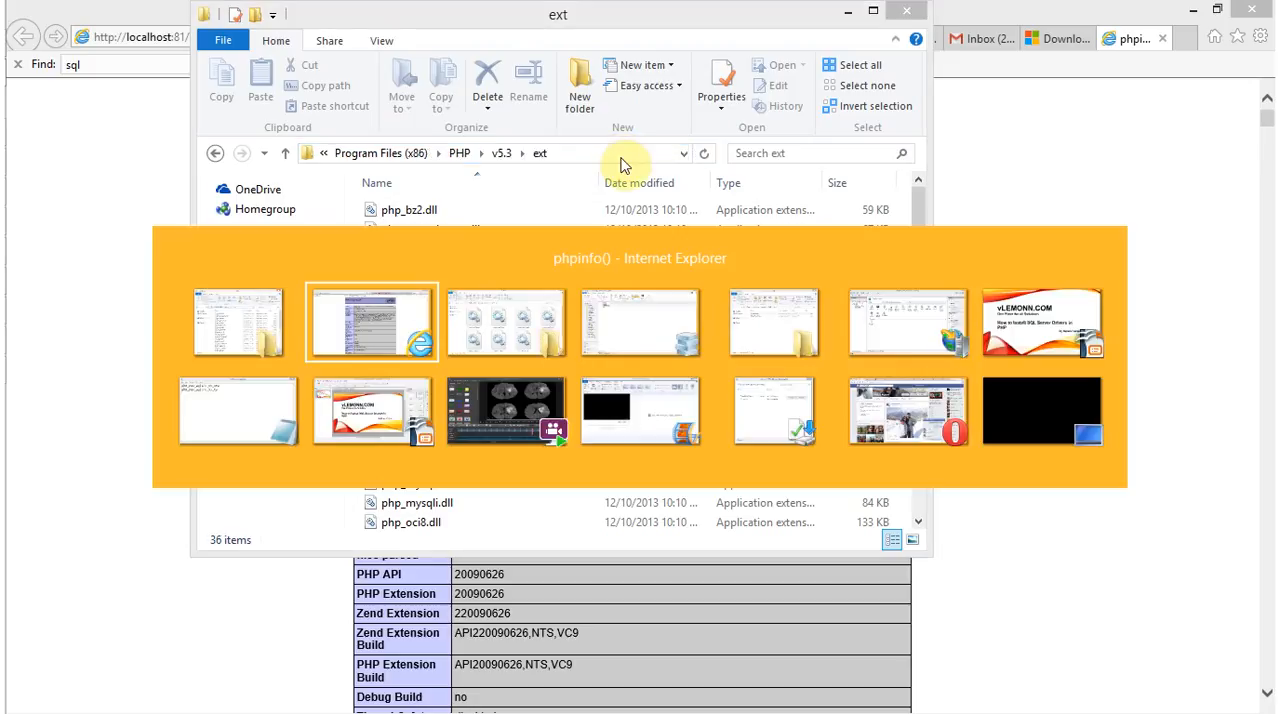
pyautogui.click(786, 515)
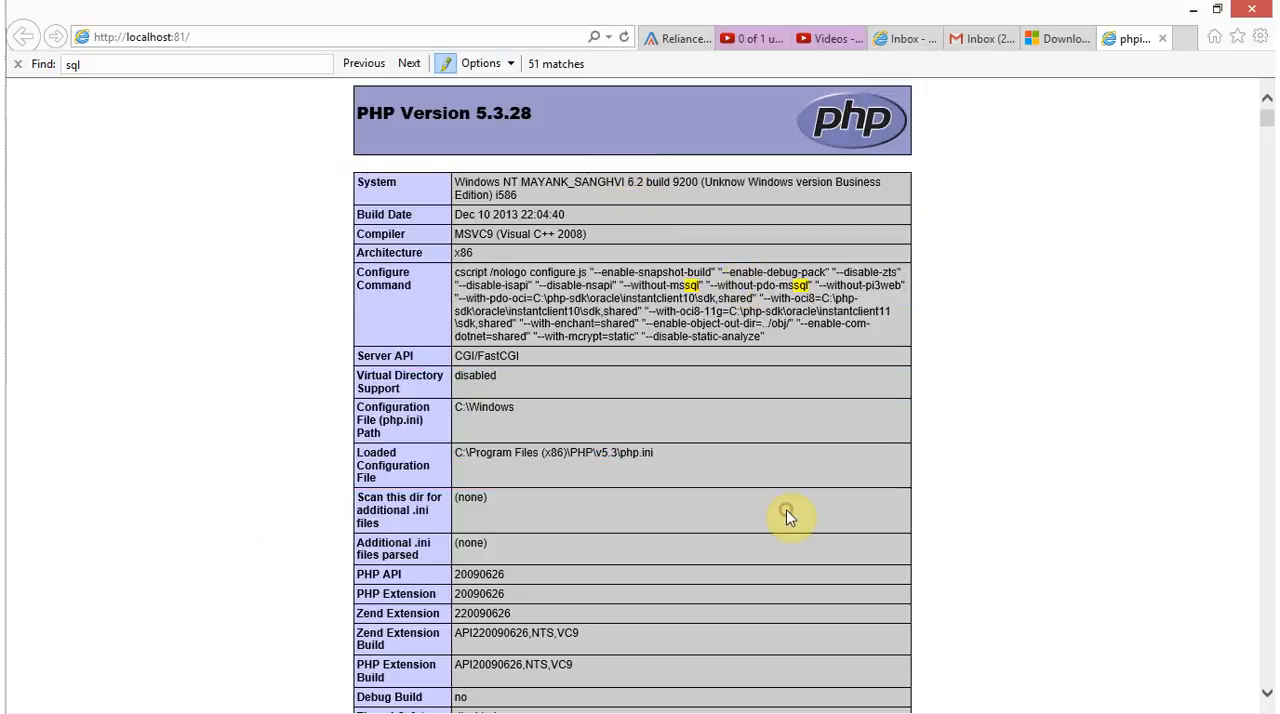
pyautogui.scroll(-1, 790, 517)
pyautogui.hotkey('alt', 'Tab')
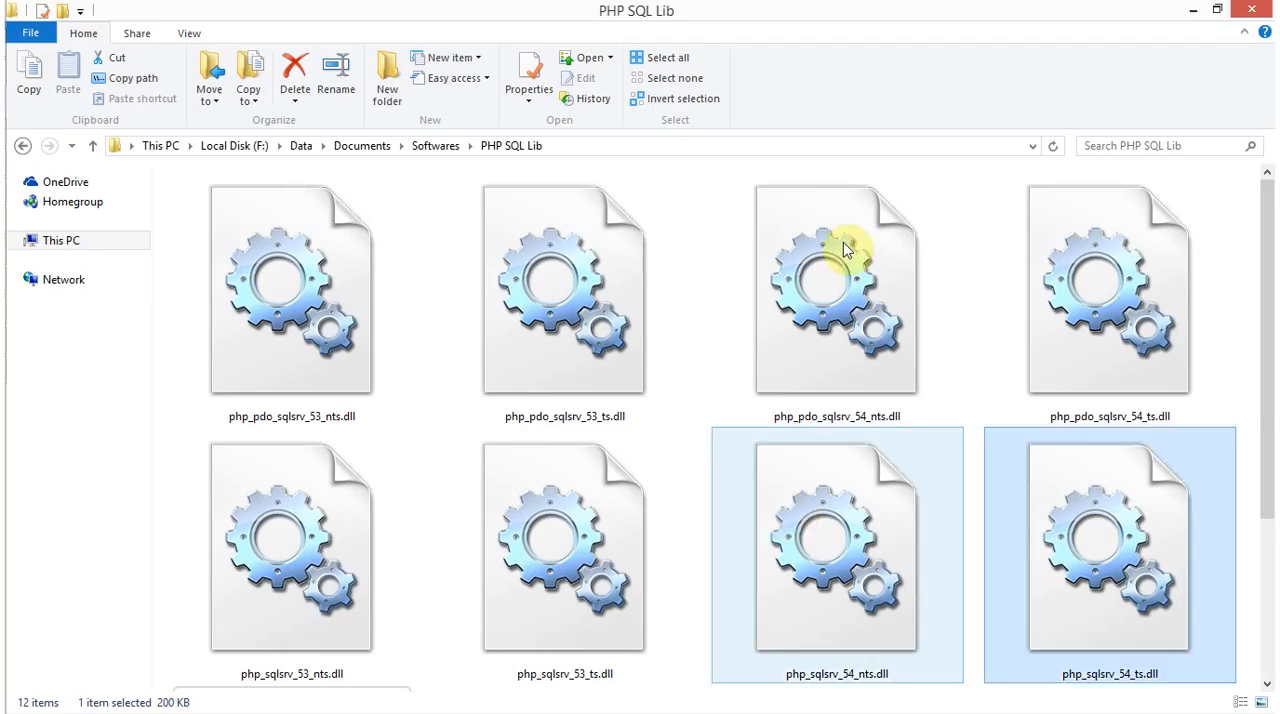
pyautogui.moveTo(1268, 278); pyautogui.dragTo(1222, 328)
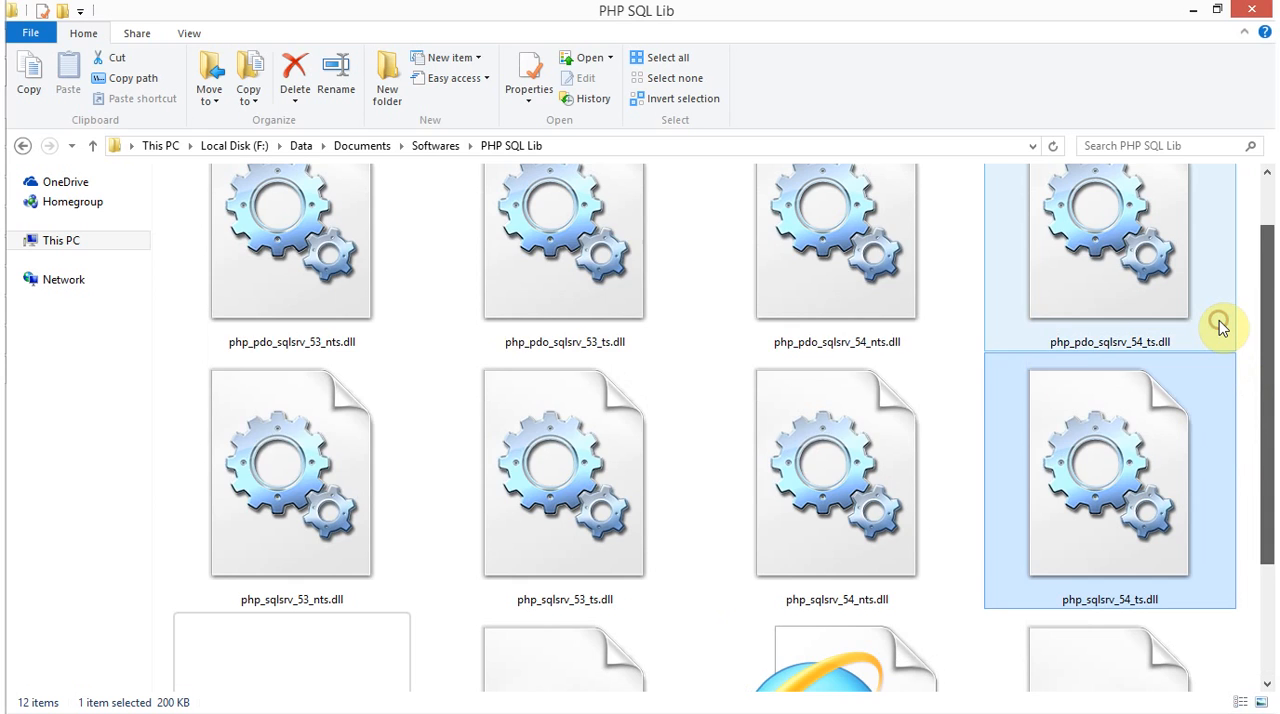
pyautogui.hotkey('alt', 'Tab')
pyautogui.hotkey('alt', 'Tab')
pyautogui.hotkey('alt', 'Tab')
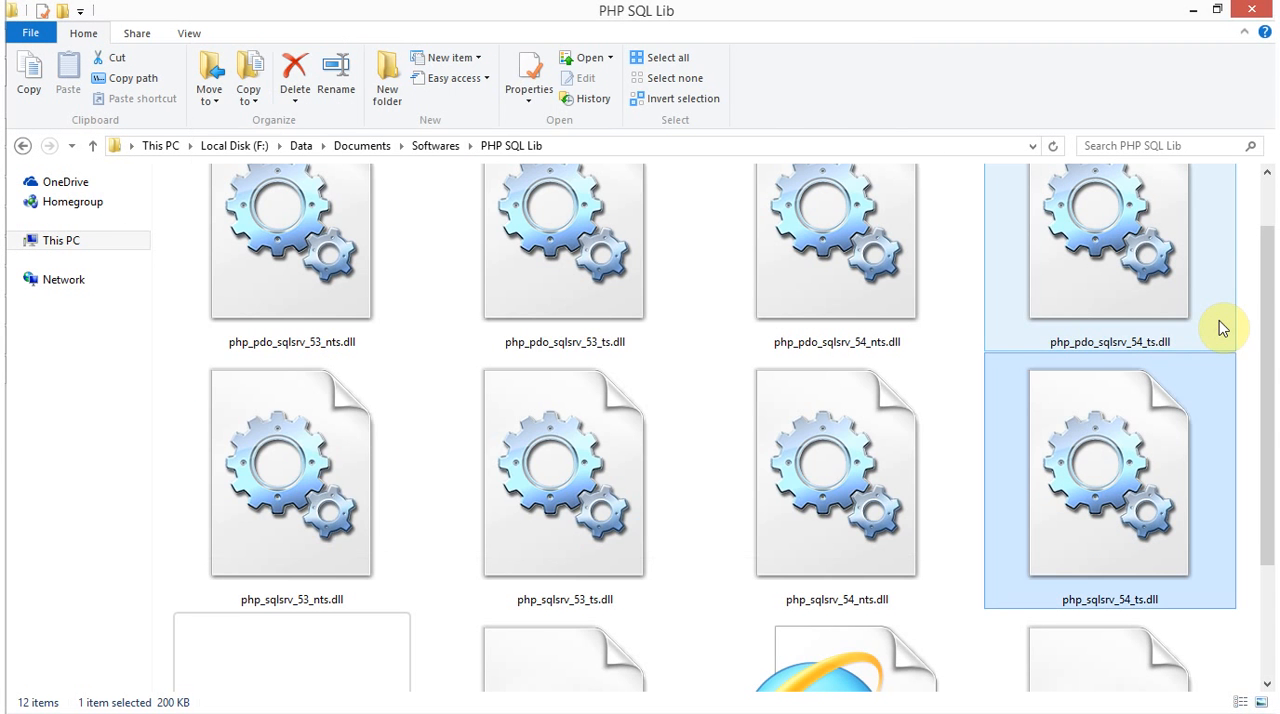
# Select the four PHP 5.3 driver DLLs, both the sqlsrv and pdo_sqlsrv files in their nts and ts variants
pyautogui.click(295, 325)
pyautogui.keyDown('ctrl'); pyautogui.click(349, 505); pyautogui.keyUp('ctrl')
pyautogui.keyDown('ctrl'); pyautogui.click(563, 514); pyautogui.keyUp('ctrl')
pyautogui.keyDown('ctrl'); pyautogui.click(563, 366); pyautogui.keyUp('ctrl')
# Add the four PHP 5.4 driver DLLs to the selection, then remove them from it again
pyautogui.keyDown('ctrl'); pyautogui.click(772, 398); pyautogui.keyUp('ctrl')
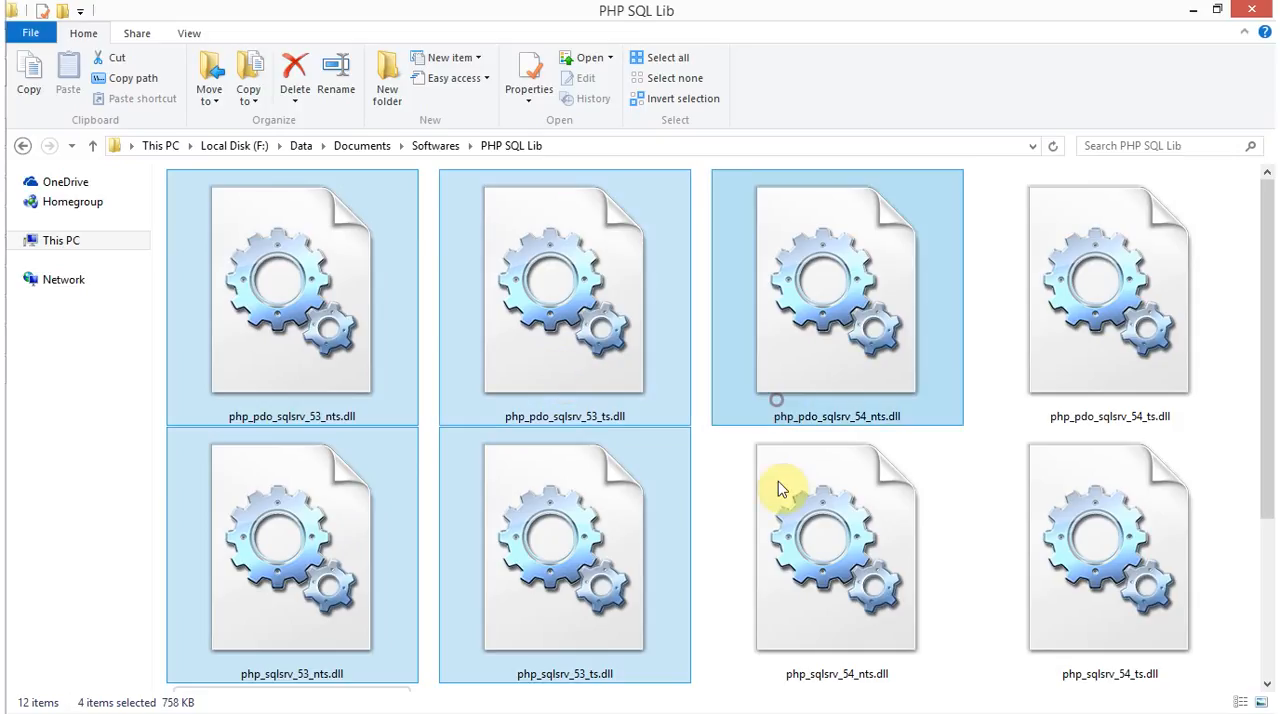
pyautogui.keyDown('ctrl'); pyautogui.click(772, 533); pyautogui.keyUp('ctrl')
pyautogui.keyDown('ctrl'); pyautogui.click(1138, 547); pyautogui.keyUp('ctrl')
pyautogui.keyDown('ctrl'); pyautogui.click(1118, 378); pyautogui.keyUp('ctrl')
pyautogui.keyDown('ctrl'); pyautogui.click(1133, 540); pyautogui.keyUp('ctrl')
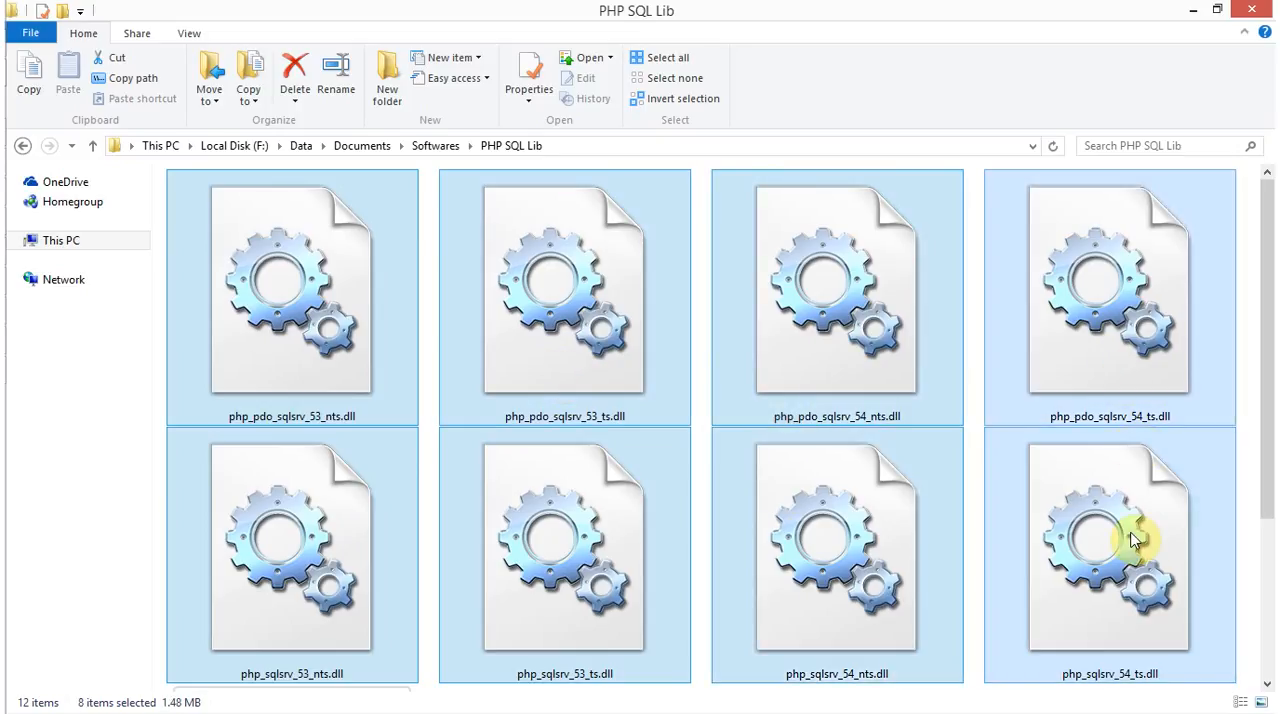
pyautogui.keyDown('ctrl'); pyautogui.click(1133, 540); pyautogui.keyUp('ctrl')
pyautogui.keyDown('ctrl'); pyautogui.click(886, 521); pyautogui.keyUp('ctrl')
pyautogui.keyDown('ctrl'); pyautogui.click(870, 346); pyautogui.keyUp('ctrl')
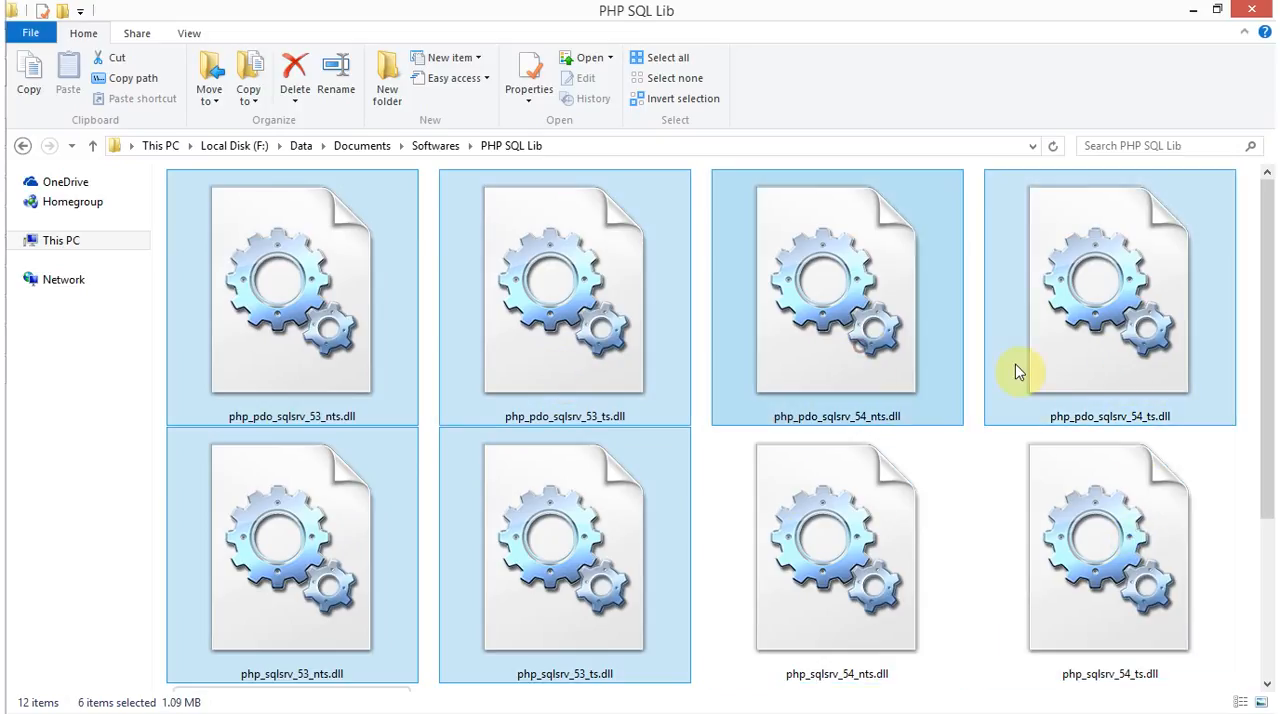
pyautogui.keyDown('ctrl'); pyautogui.click(1100, 372); pyautogui.keyUp('ctrl')
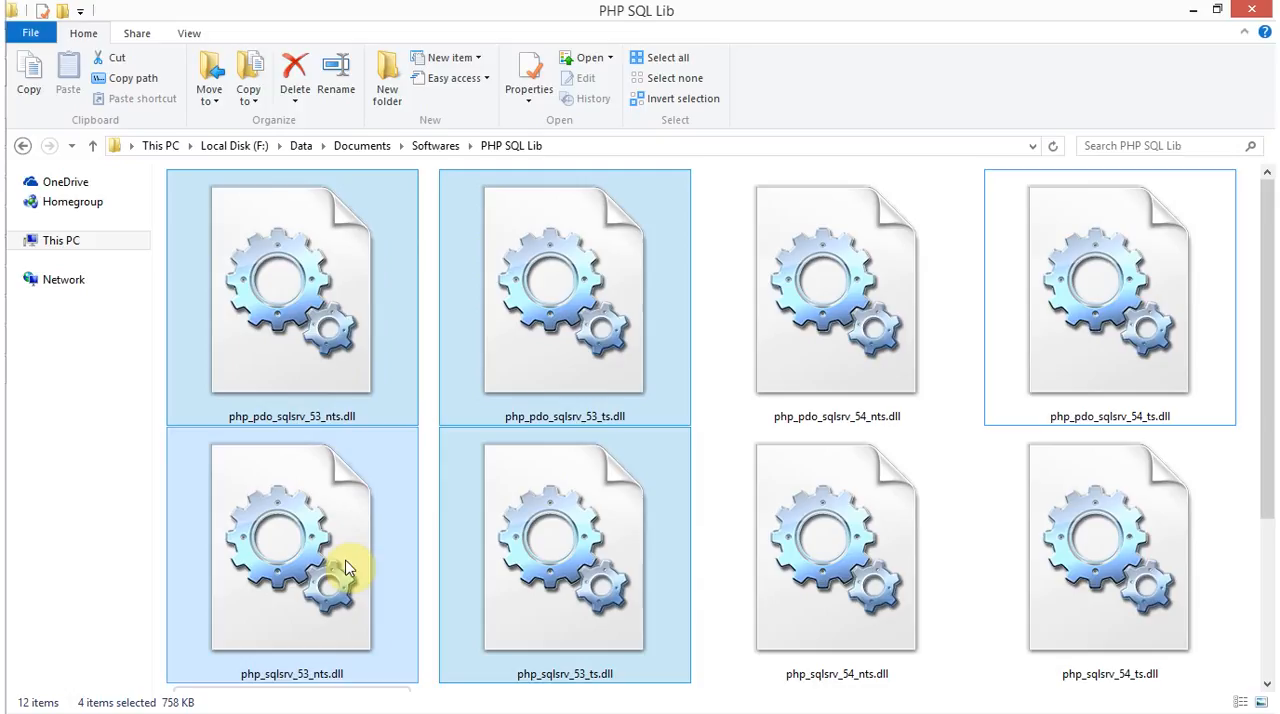
# Compare the selected 5.3 DLLs with phpinfo, highlighting PHP Extension Build to check the thread-safety variant
pyautogui.hotkey('alt', 'Tab')
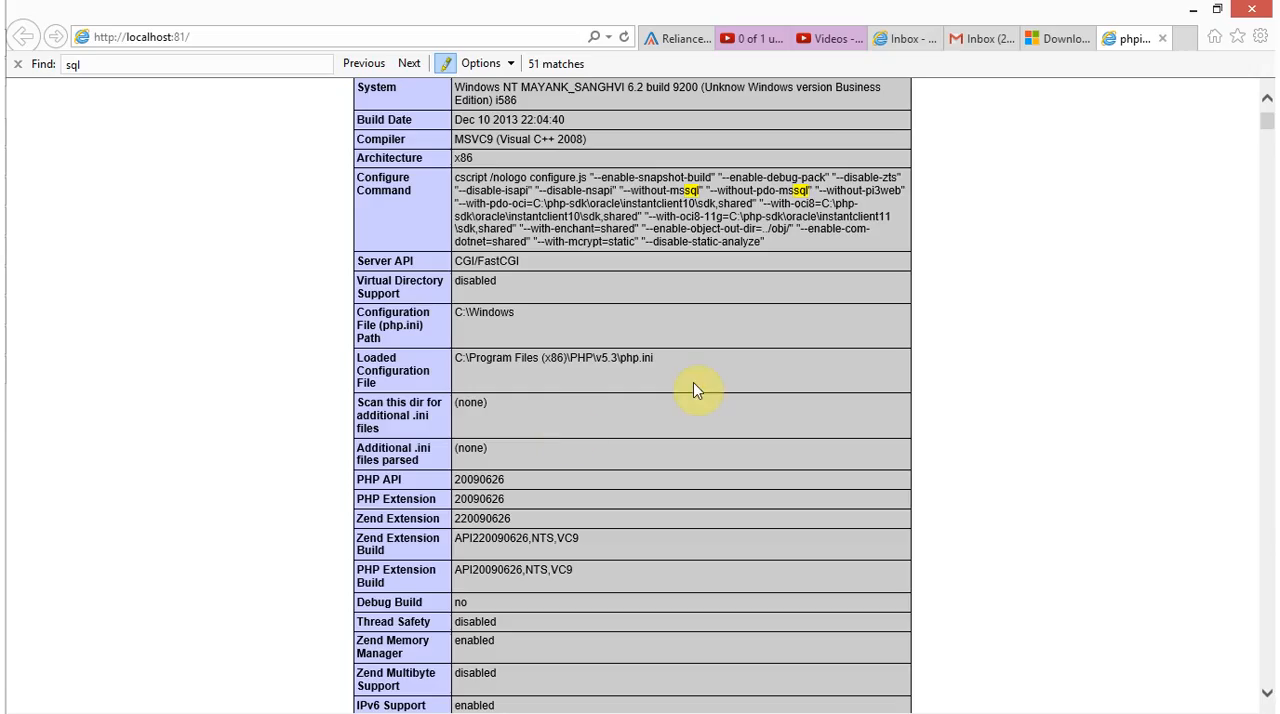
pyautogui.hotkey('alt', 'Tab')
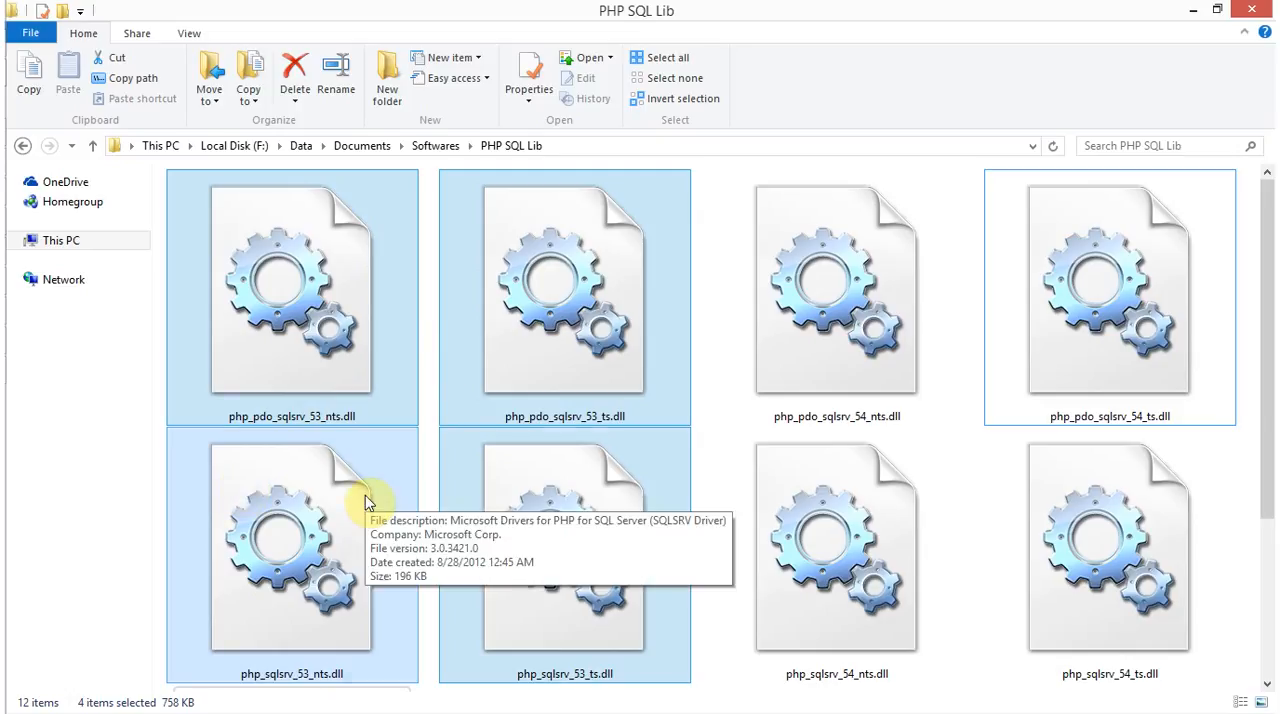
pyautogui.hotkey('alt', 'Tab')
pyautogui.scroll(-4, 488, 465)
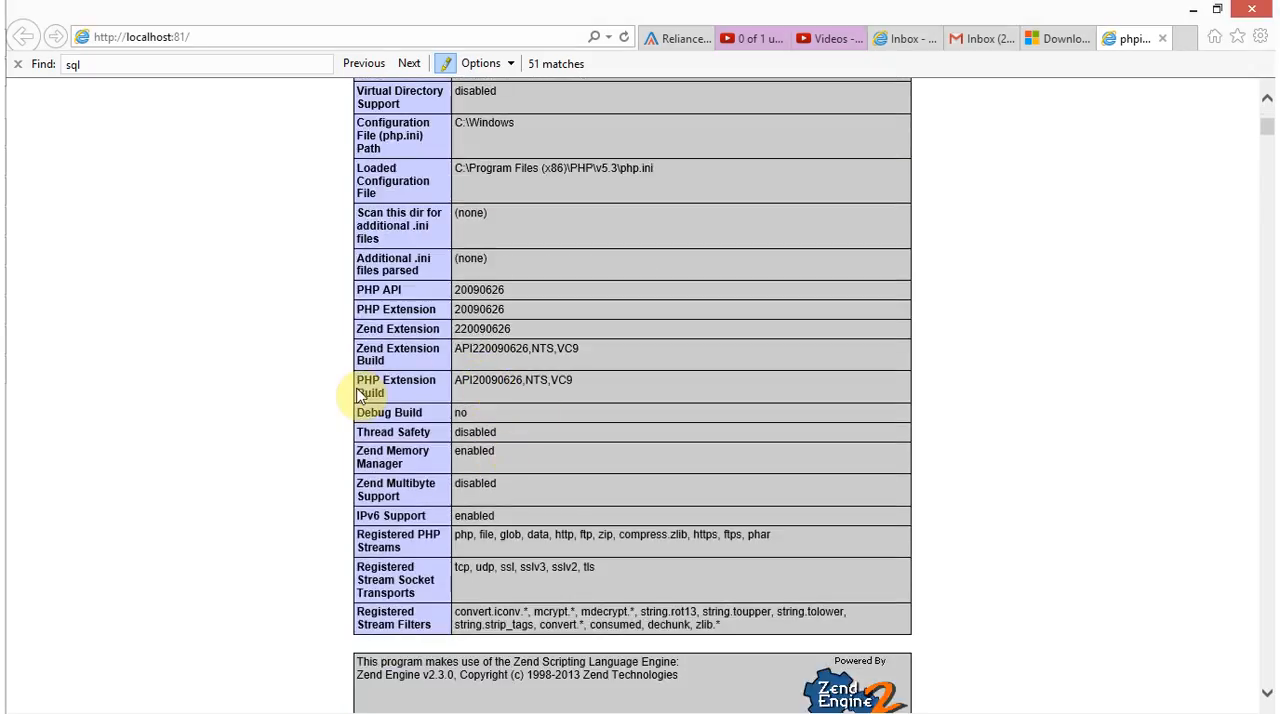
pyautogui.moveTo(357, 384); pyautogui.dragTo(386, 395)
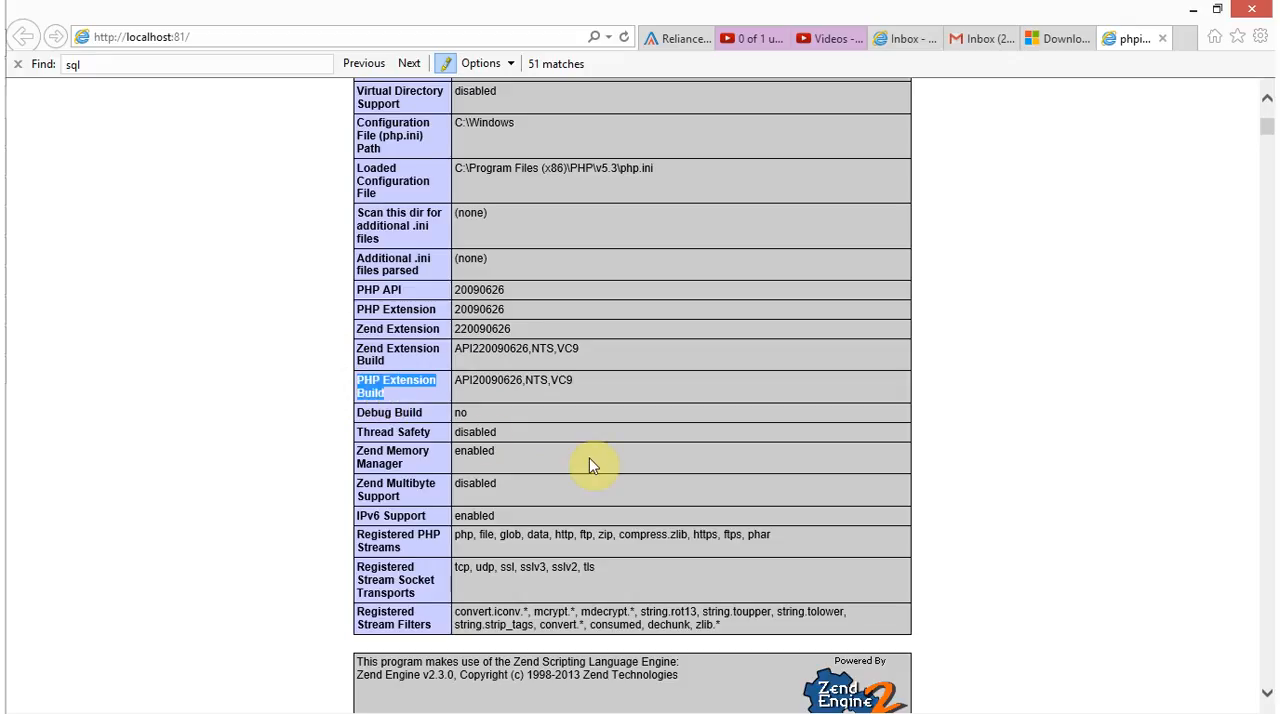
pyautogui.scroll(4, 594, 463)
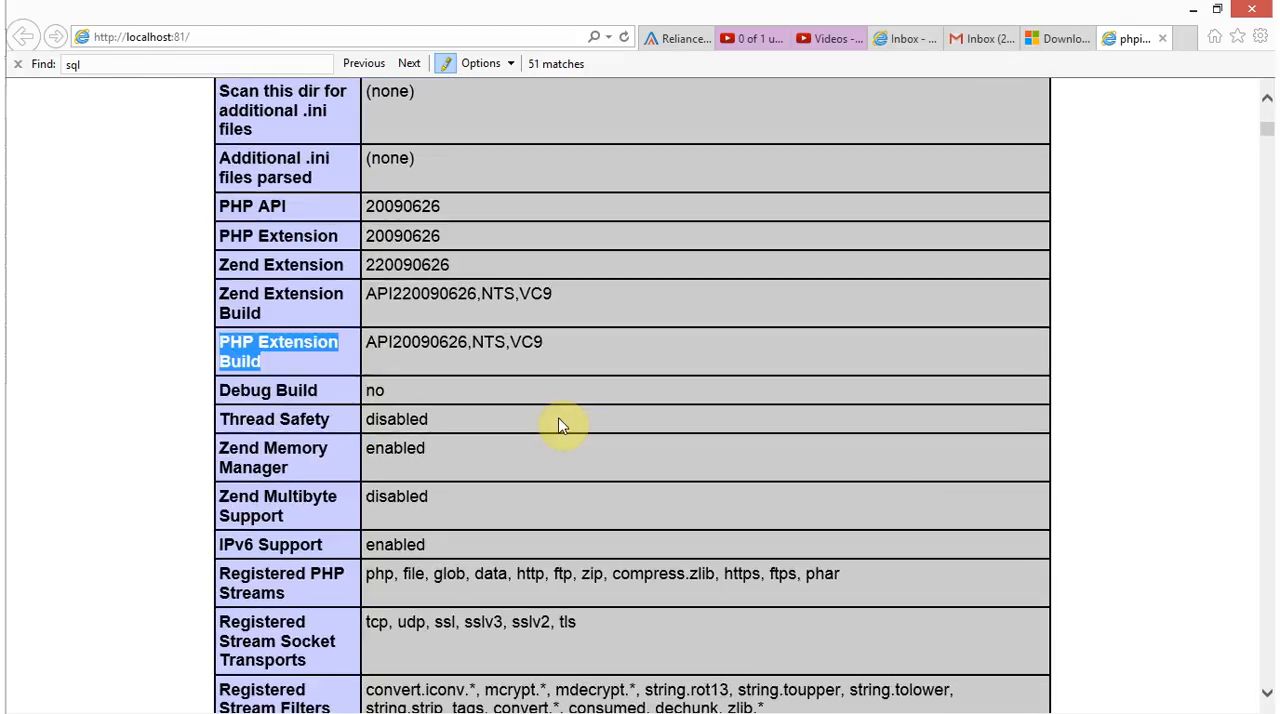
pyautogui.scroll(4, 543, 440)
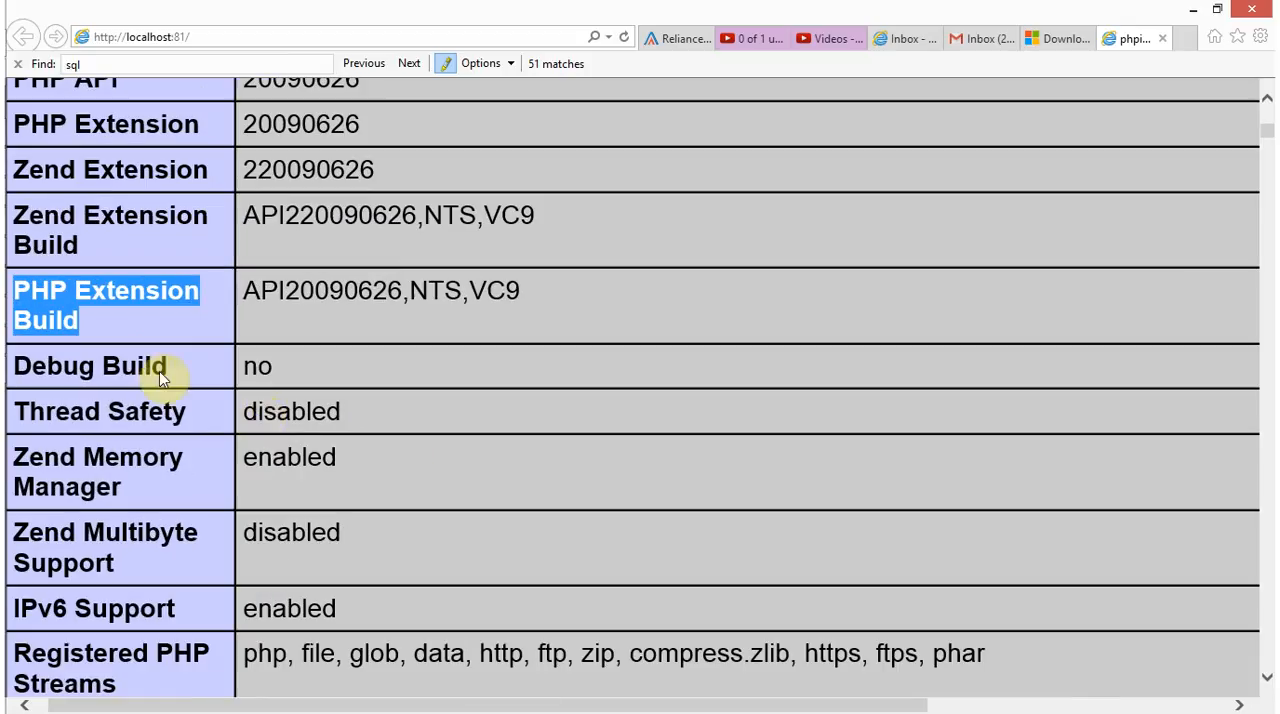
# Highlight the NTS part of the PHP Extension Build value on the phpinfo page
pyautogui.click(111, 331)
pyautogui.moveTo(34, 291); pyautogui.dragTo(89, 317)
pyautogui.moveTo(414, 291); pyautogui.dragTo(450, 290)
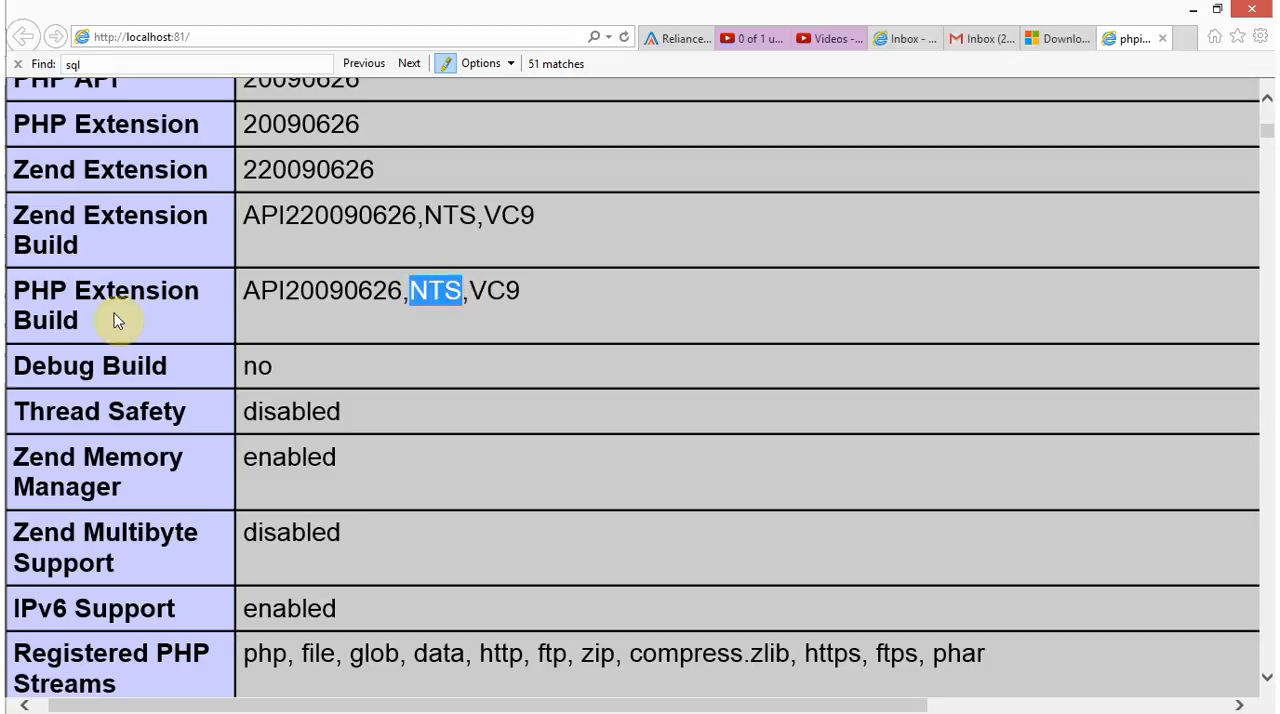
# Switch to the PHP SQL Lib folder and select php_pdo_sqlsrv_53_nts.dll together with php_sqlsrv_53_nts.dll
pyautogui.hotkey('alt', 'Tab')
pyautogui.click(283, 418)
pyautogui.keyDown('ctrl'); pyautogui.click(310, 515); pyautogui.keyUp('ctrl')
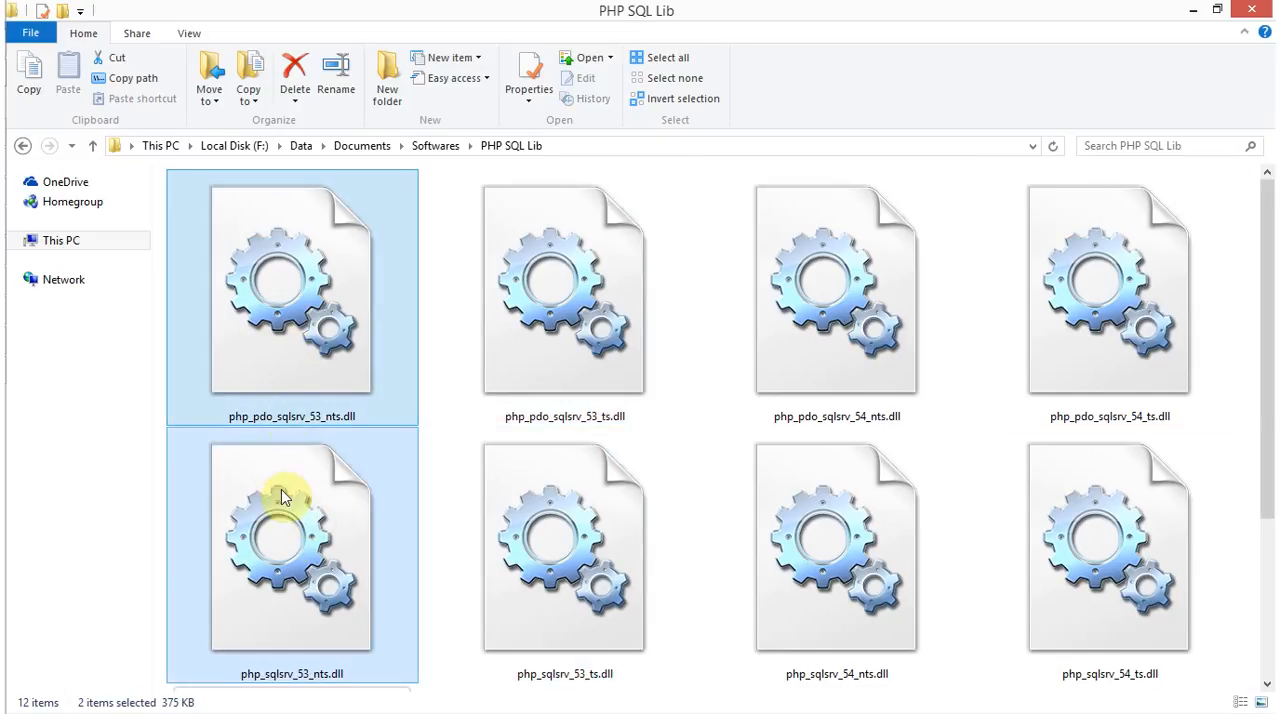
pyautogui.hotkey('alt', 'Tab')
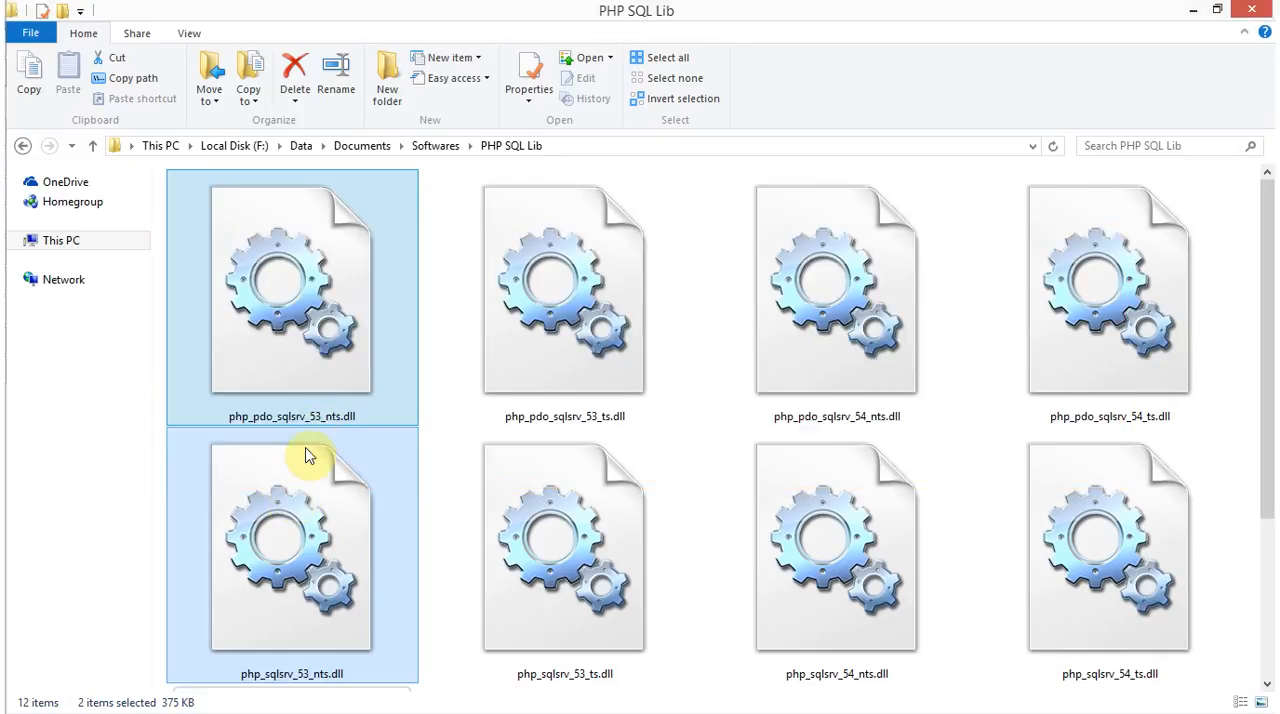
pyautogui.keyDown('ctrl'); pyautogui.click(363, 545); pyautogui.keyUp('ctrl')
pyautogui.press('F2')
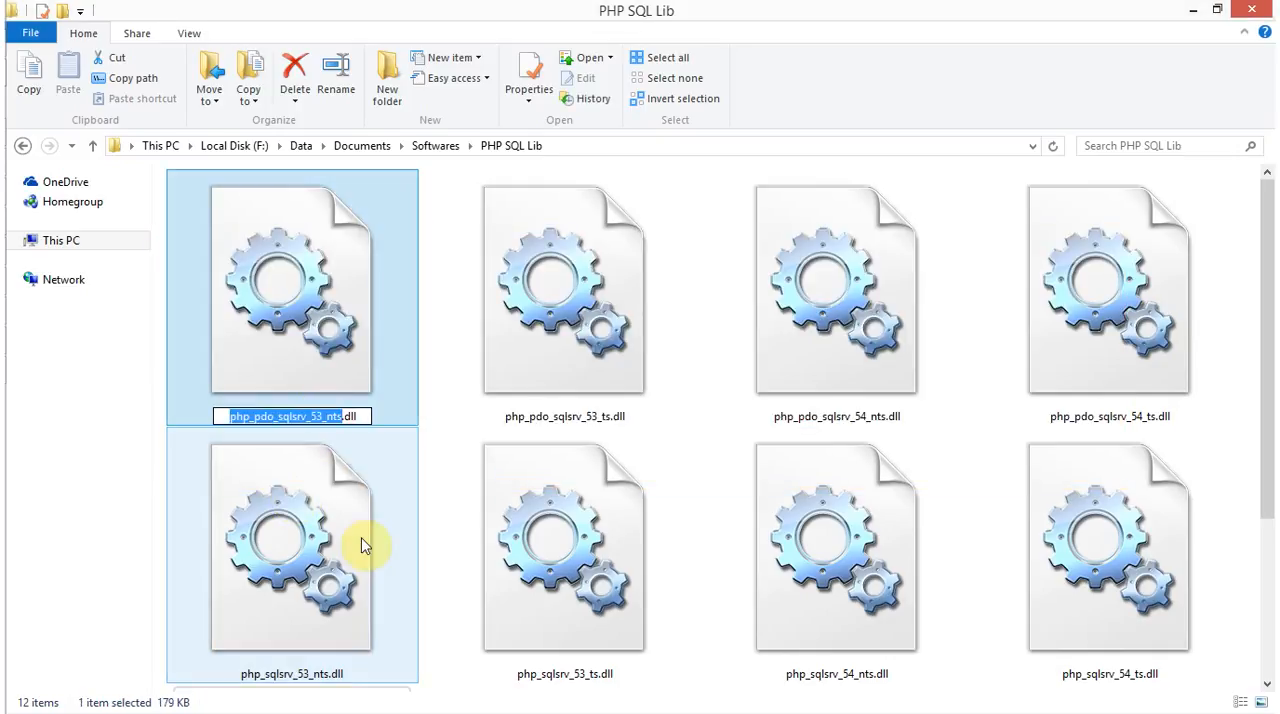
pyautogui.hotkey('alt', 'Tab')
pyautogui.hotkey('alt', 'Tab')
pyautogui.hotkey('alt', 'shift', 'Tab')
pyautogui.hotkey('alt', 'shift', 'Tab')
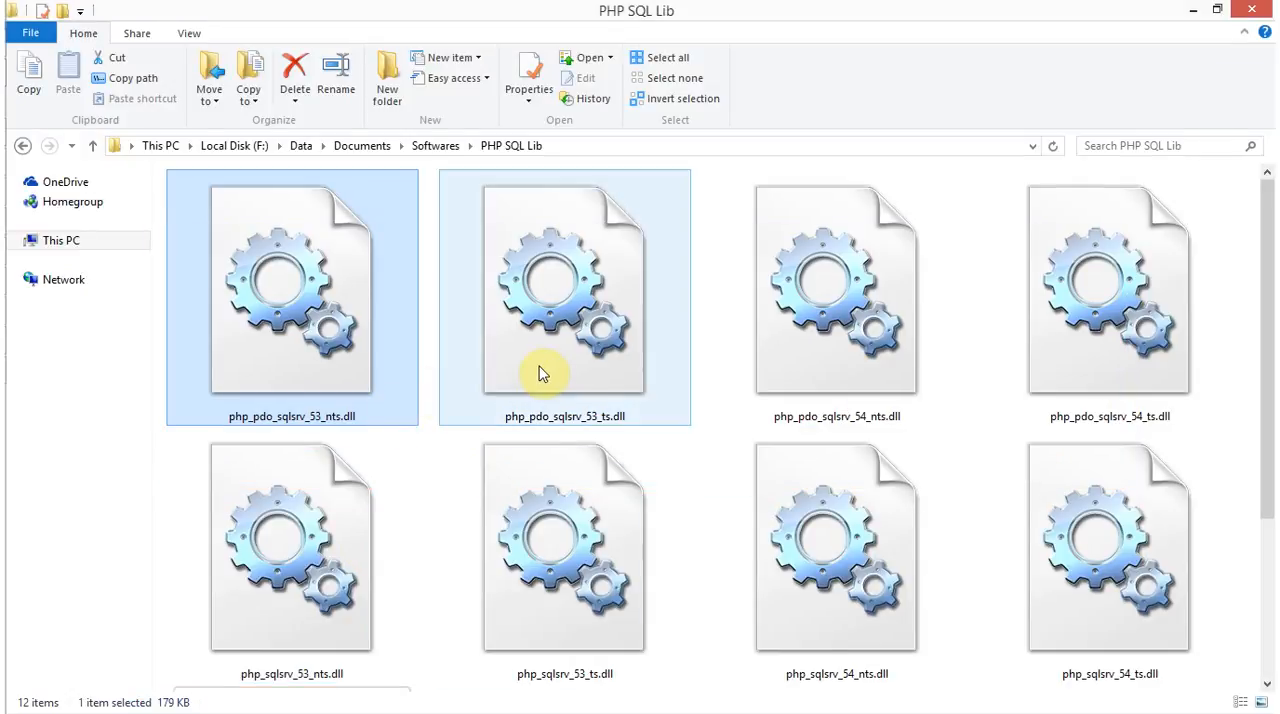
pyautogui.press('F2')
# Bring the Notepad list of driver names over the PHP SQL Lib folder and highlight the php_pdo_sqlsrv_53_nts line
pyautogui.hotkey('alt', 'Tab')
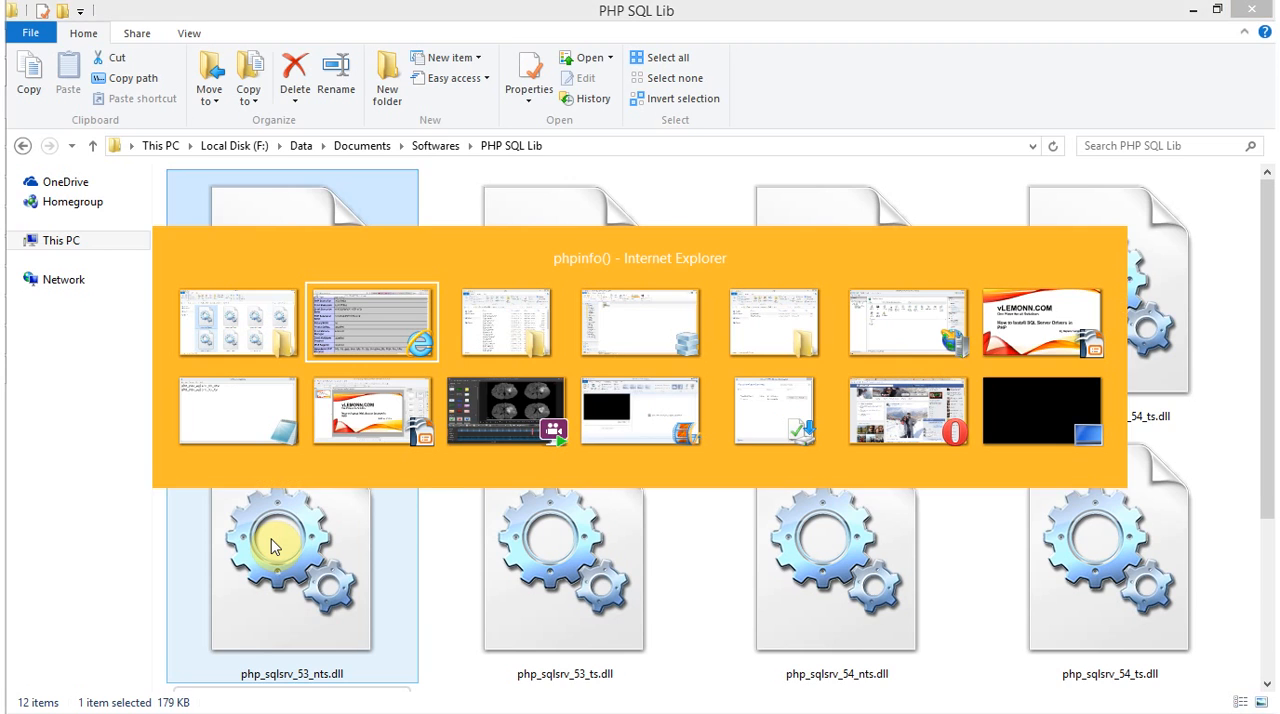
pyautogui.hotkey('alt', 'Tab')
pyautogui.hotkey('alt', 'Tab')
pyautogui.hotkey('alt', 'Tab')
pyautogui.hotkey('alt', 'Tab')
pyautogui.hotkey('alt', 'Tab')
pyautogui.hotkey('alt', 'Tab')
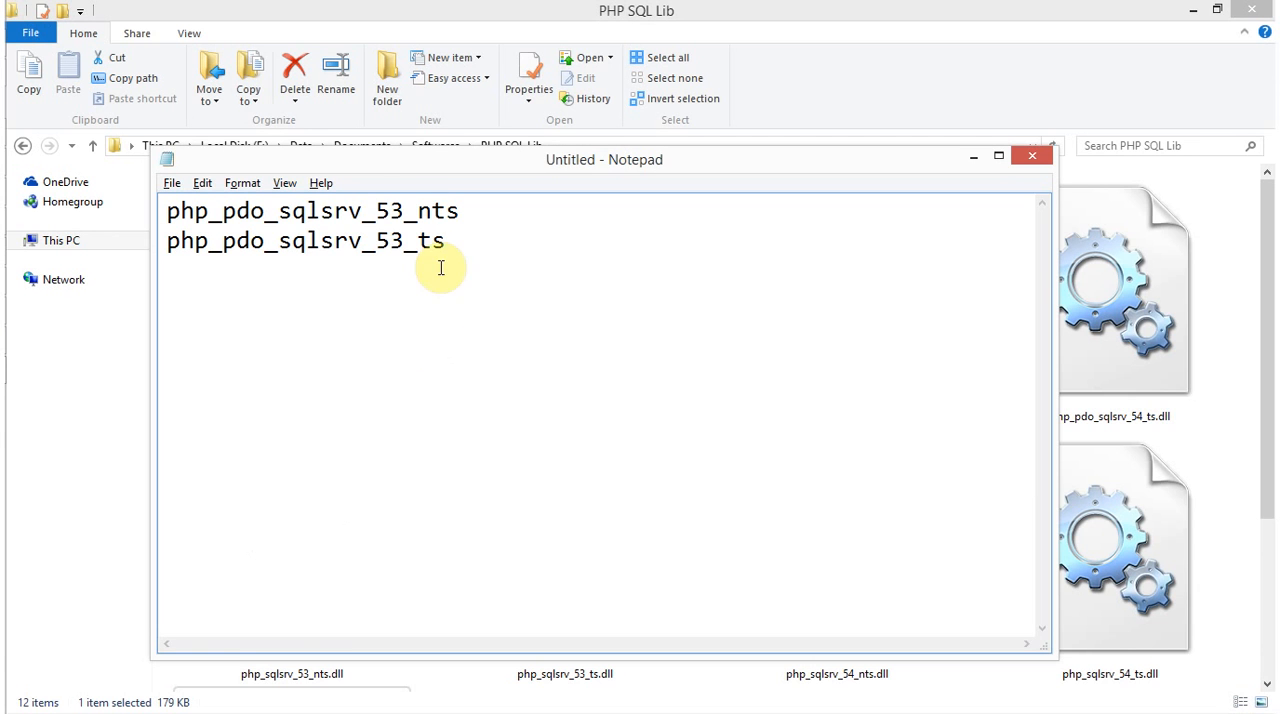
pyautogui.moveTo(403, 165); pyautogui.dragTo(467, 443)
pyautogui.click(546, 484)
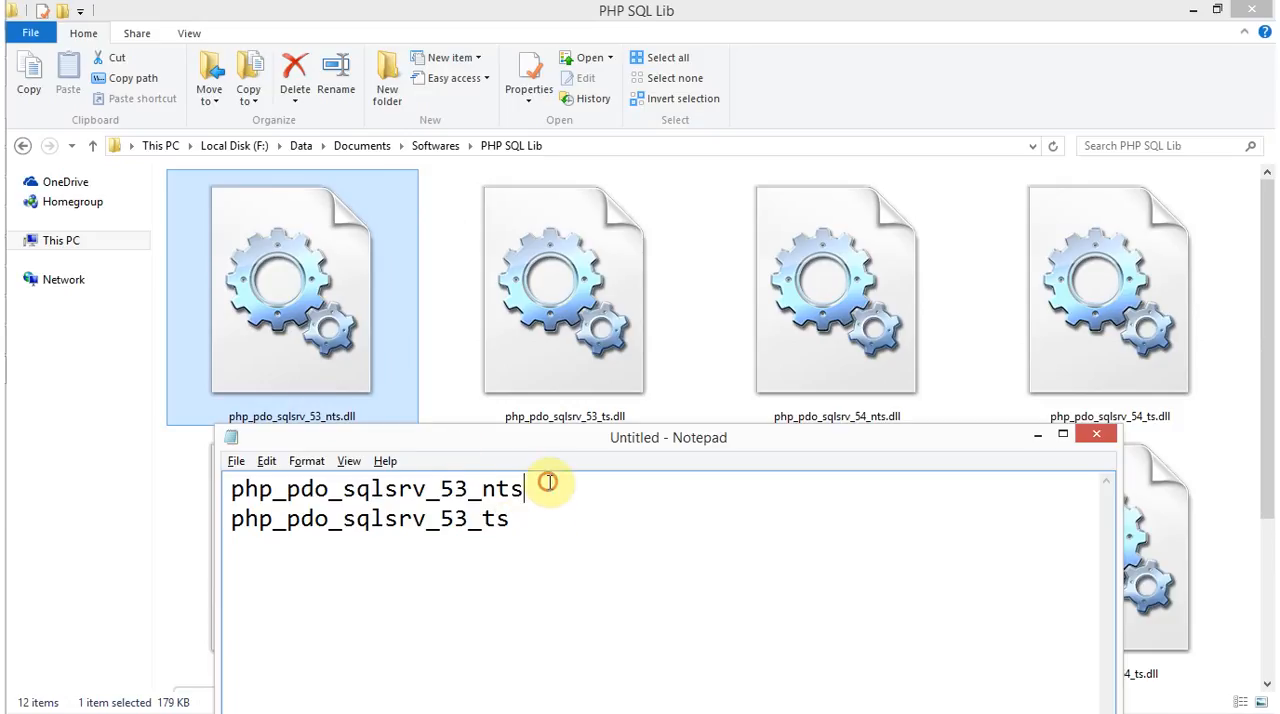
pyautogui.hotkey('shift', 'Home')
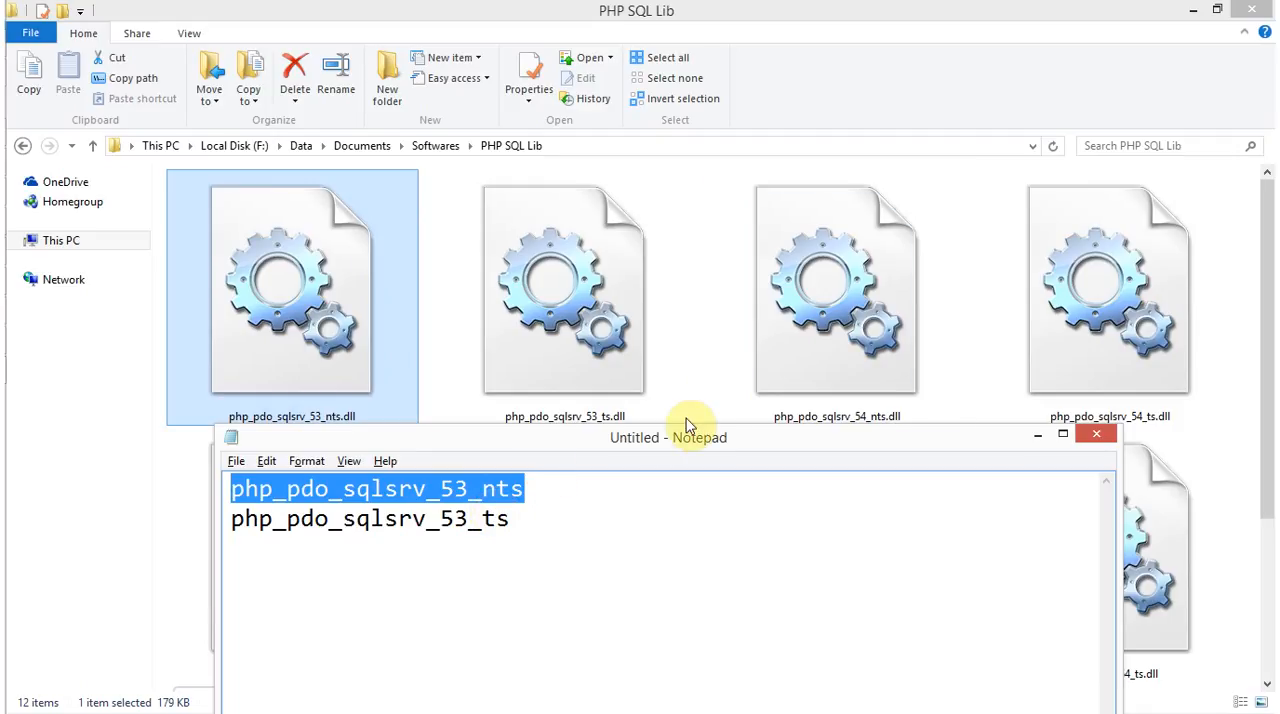
# Compare php_pdo_sqlsrv_53_ts.dll with the driver names noted in Notepad and the PHP Extension Build value in phpinfo
pyautogui.click(560, 368)
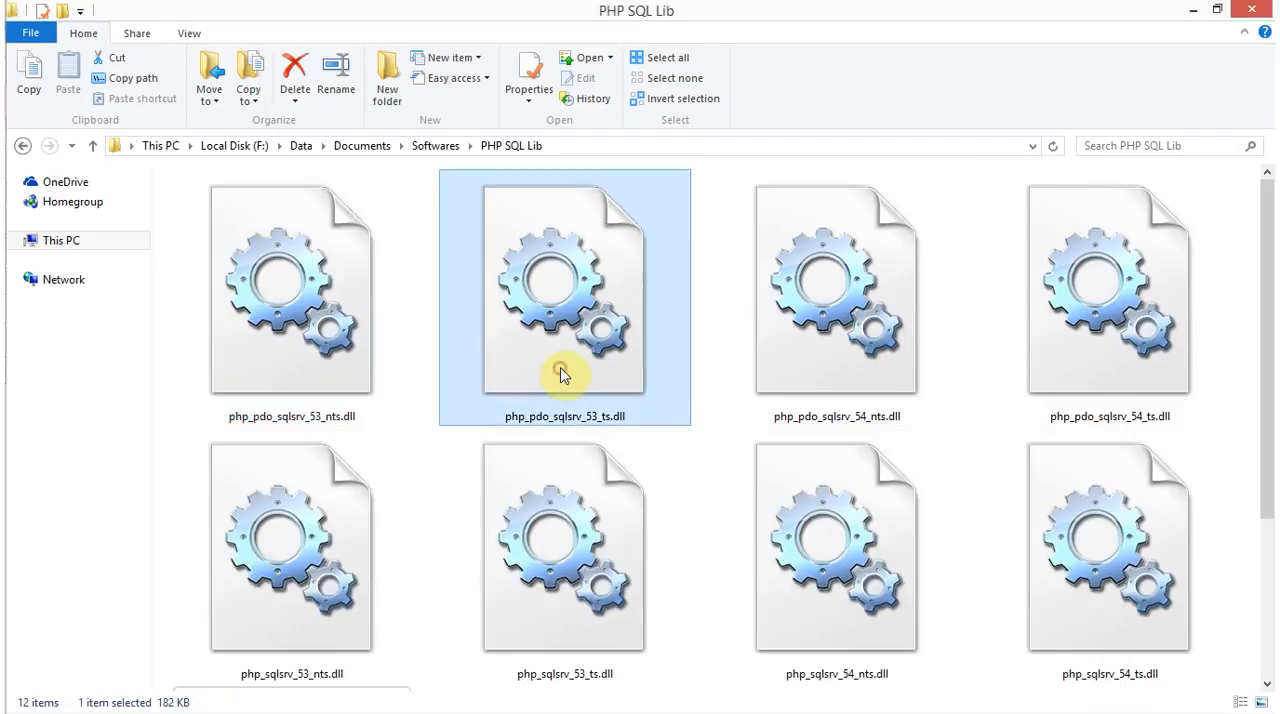
pyautogui.hotkey('alt', 'Tab')
pyautogui.moveTo(416, 443); pyautogui.dragTo(454, 458)
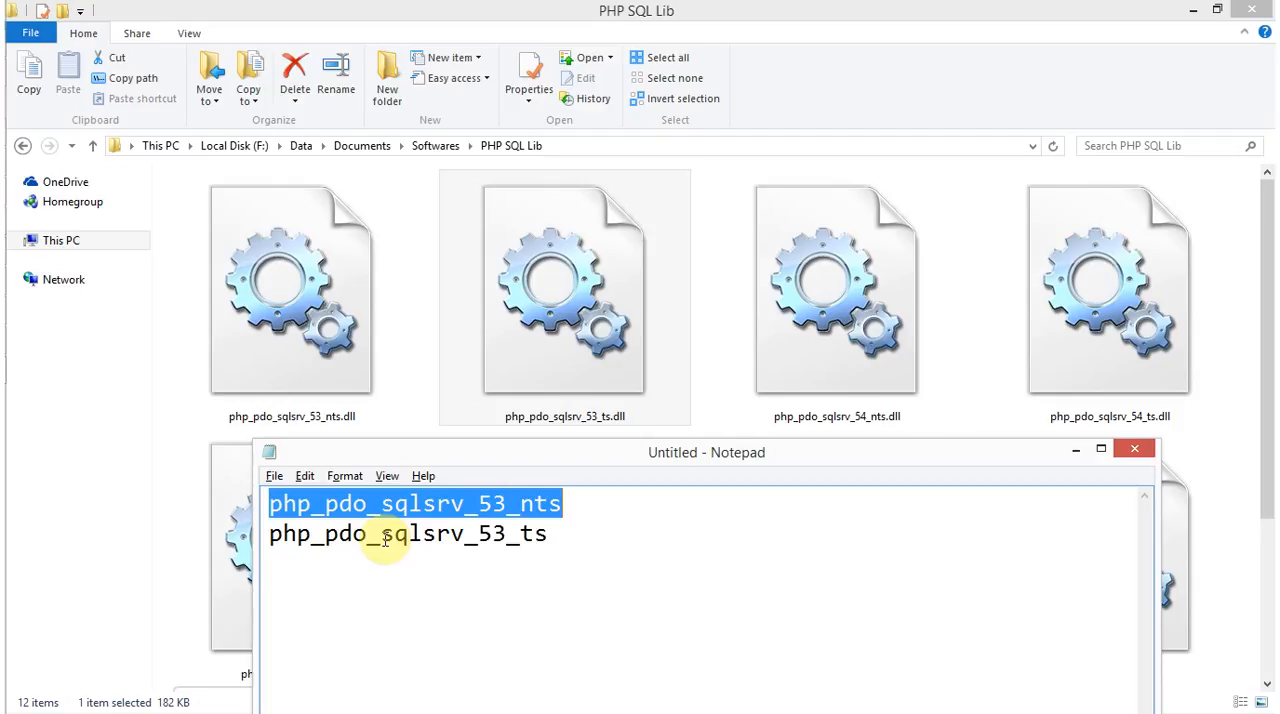
pyautogui.hotkey('alt', 'Tab')
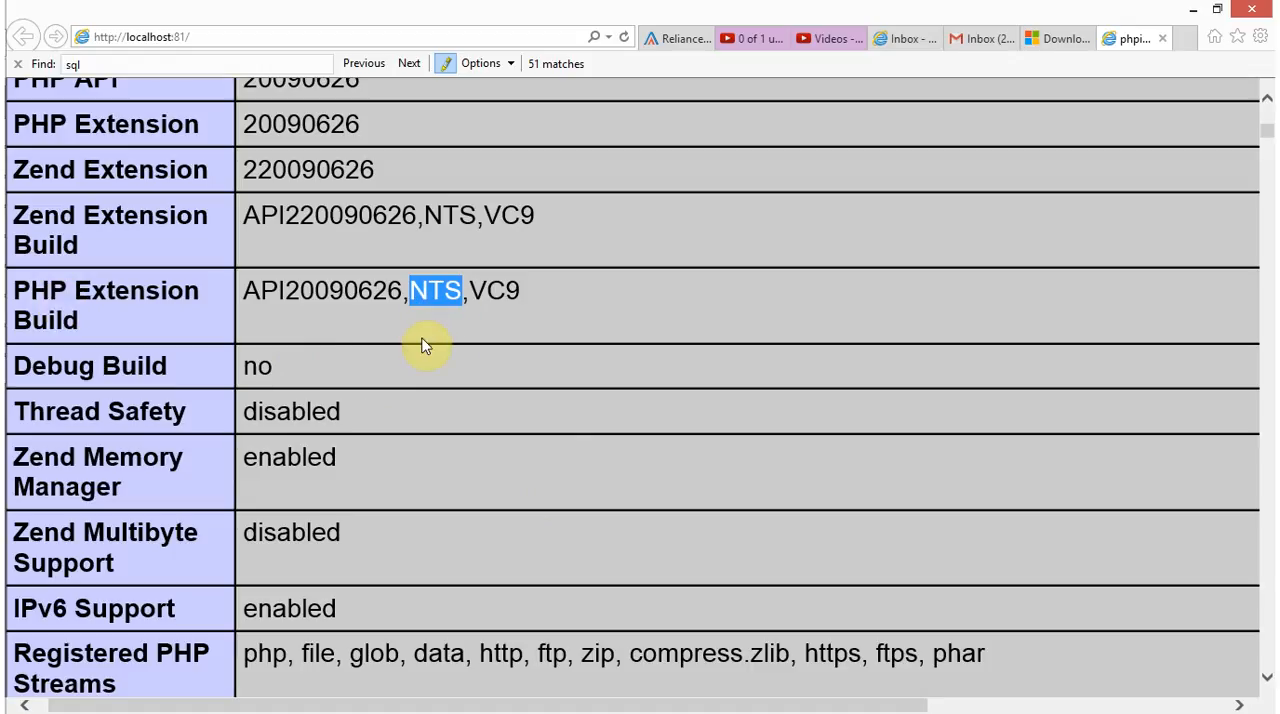
pyautogui.hotkey('alt', 'Tab')
pyautogui.hotkey('alt', 'Tab')
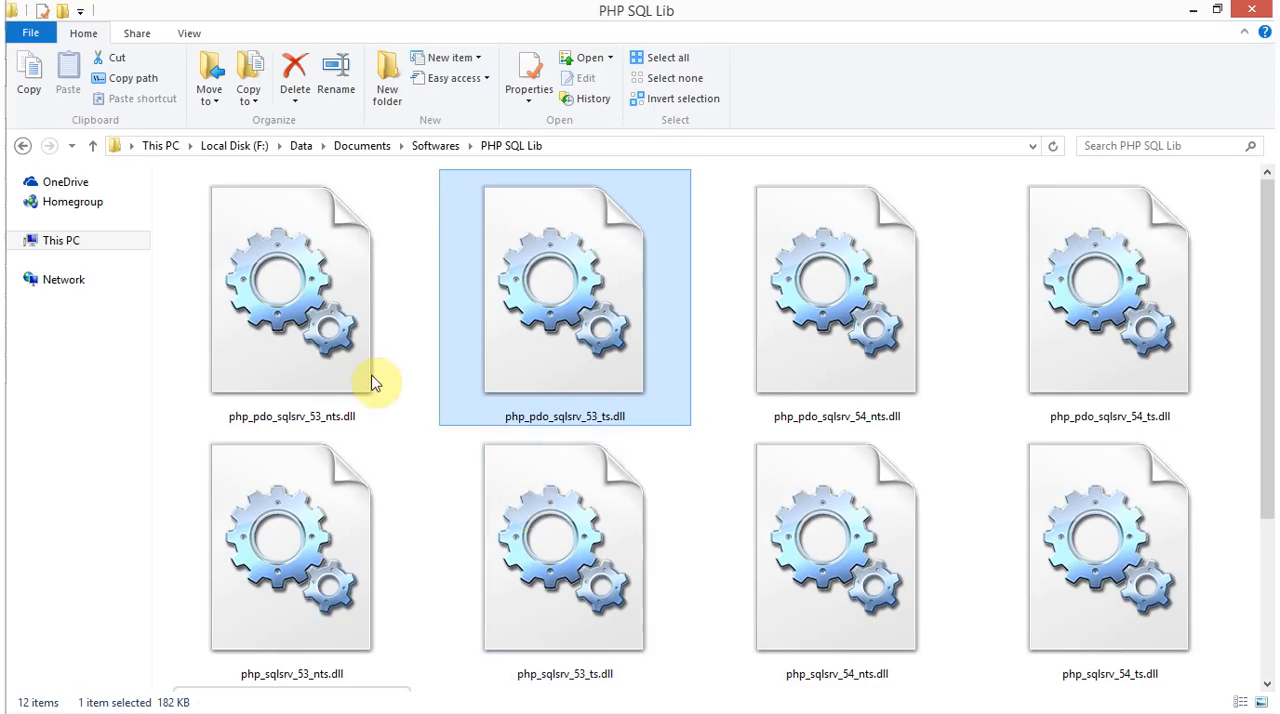
# Copy php_pdo_sqlsrv_53_nts.dll and php_sqlsrv_53_nts.dll from PHP SQL Lib into the PHP v5.3 ext folder, granting administrator permission for all items
pyautogui.click(343, 366)
pyautogui.keyDown('ctrl'); pyautogui.click(328, 541); pyautogui.keyUp('ctrl')
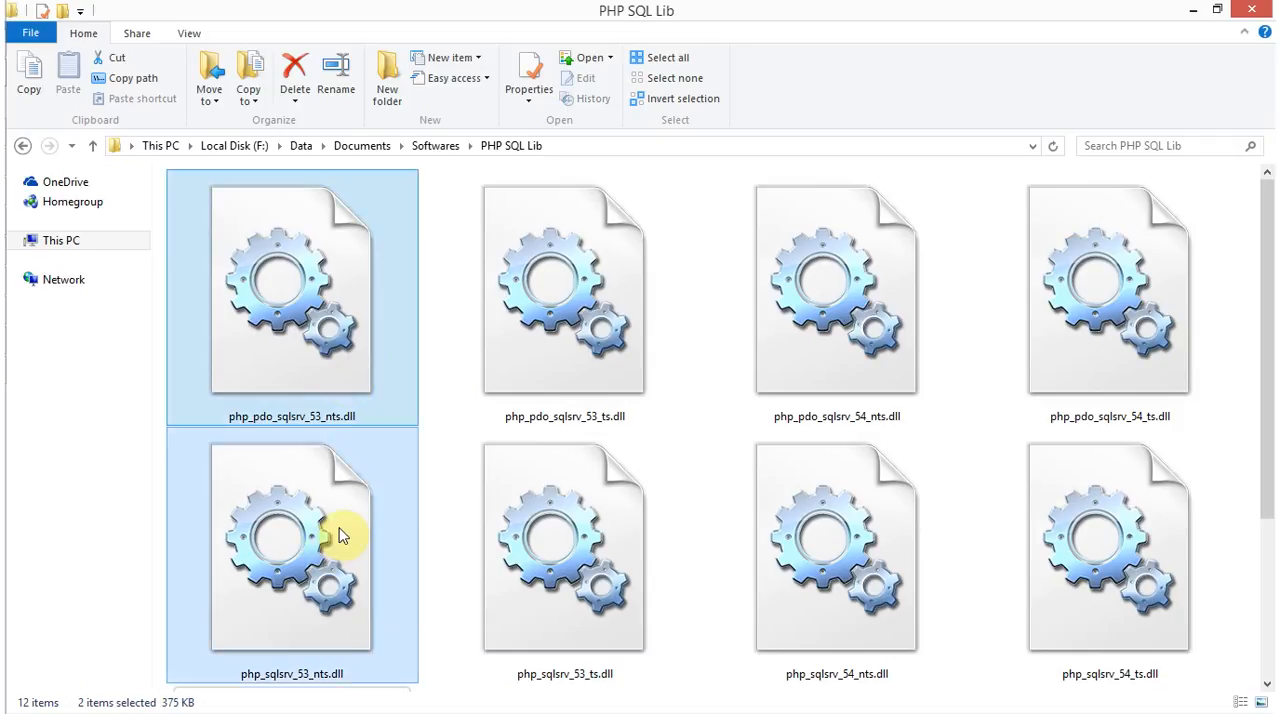
pyautogui.hotkey('alt', 'Tab')
pyautogui.hotkey('alt', 'Tab')
pyautogui.hotkey('alt', 'Tab')
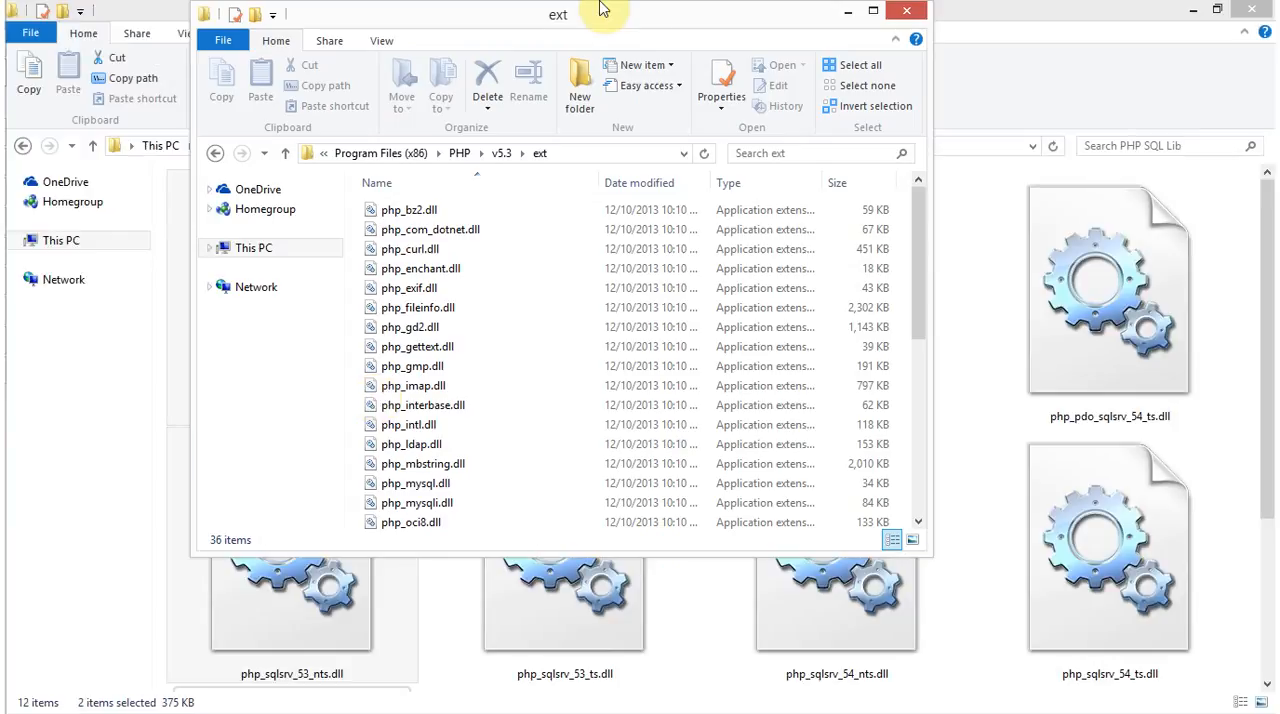
pyautogui.doubleClick(652, 27)
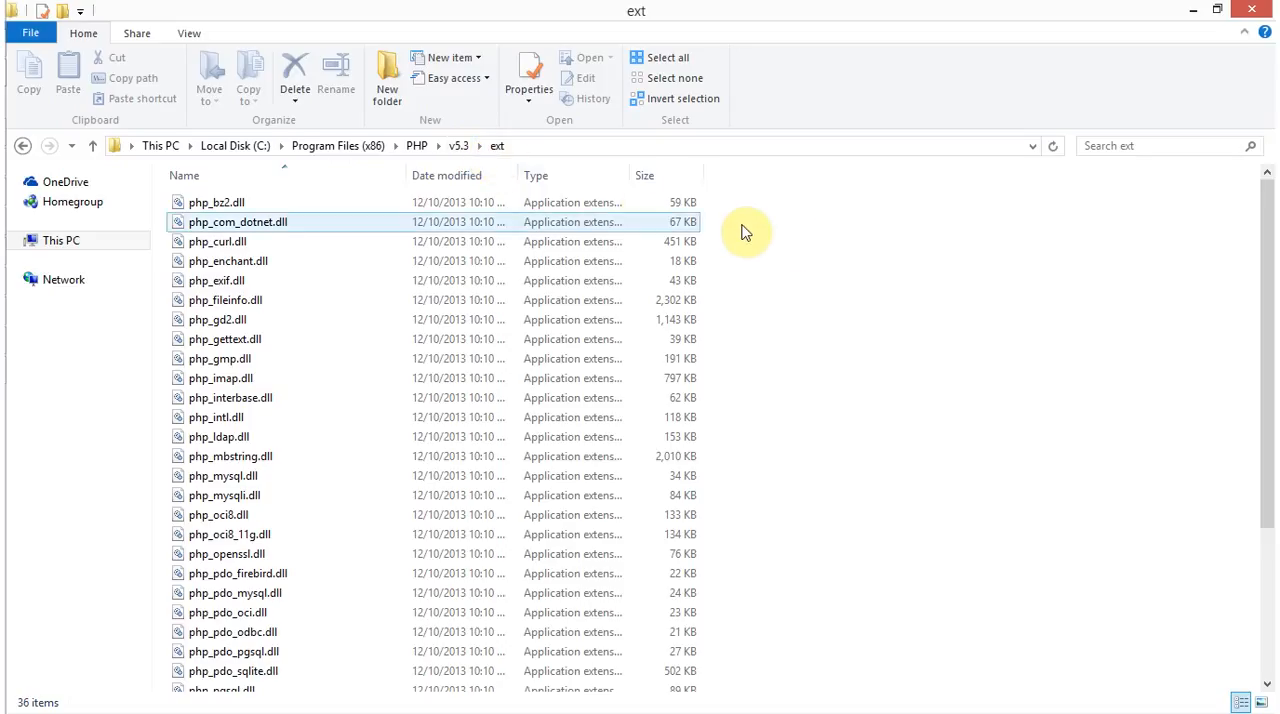
pyautogui.click(832, 245)
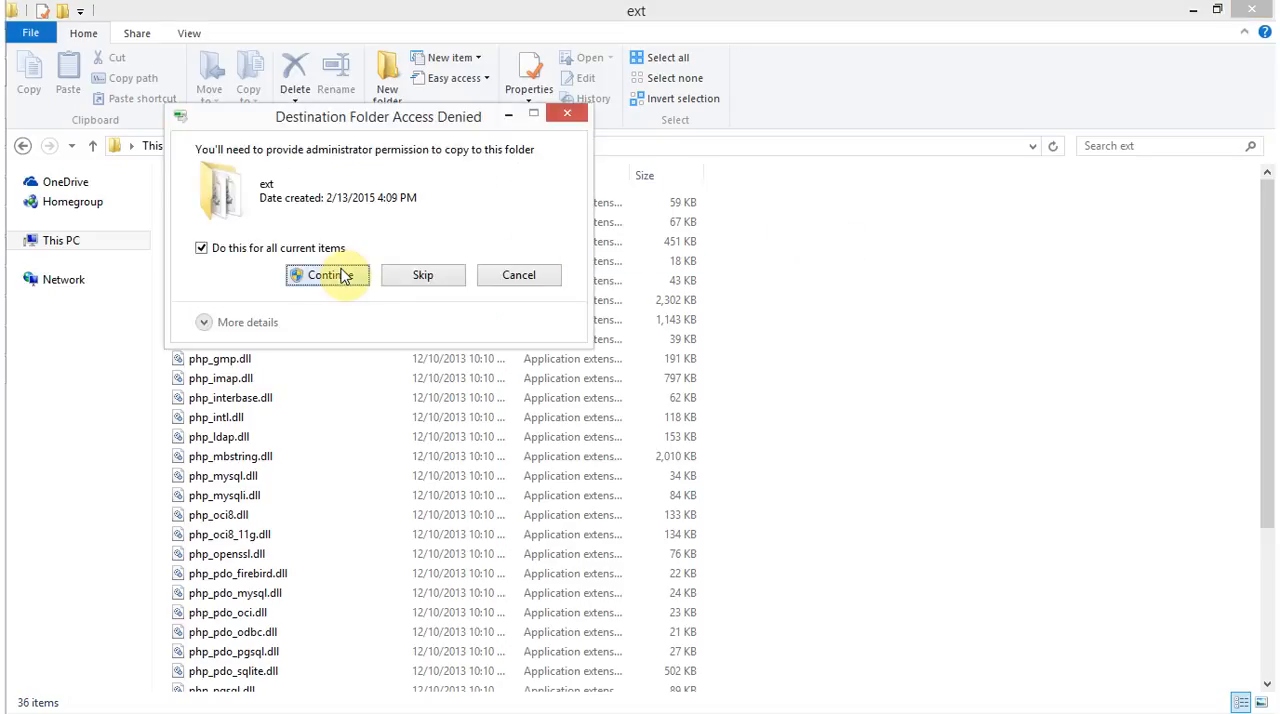
pyautogui.click(328, 275)
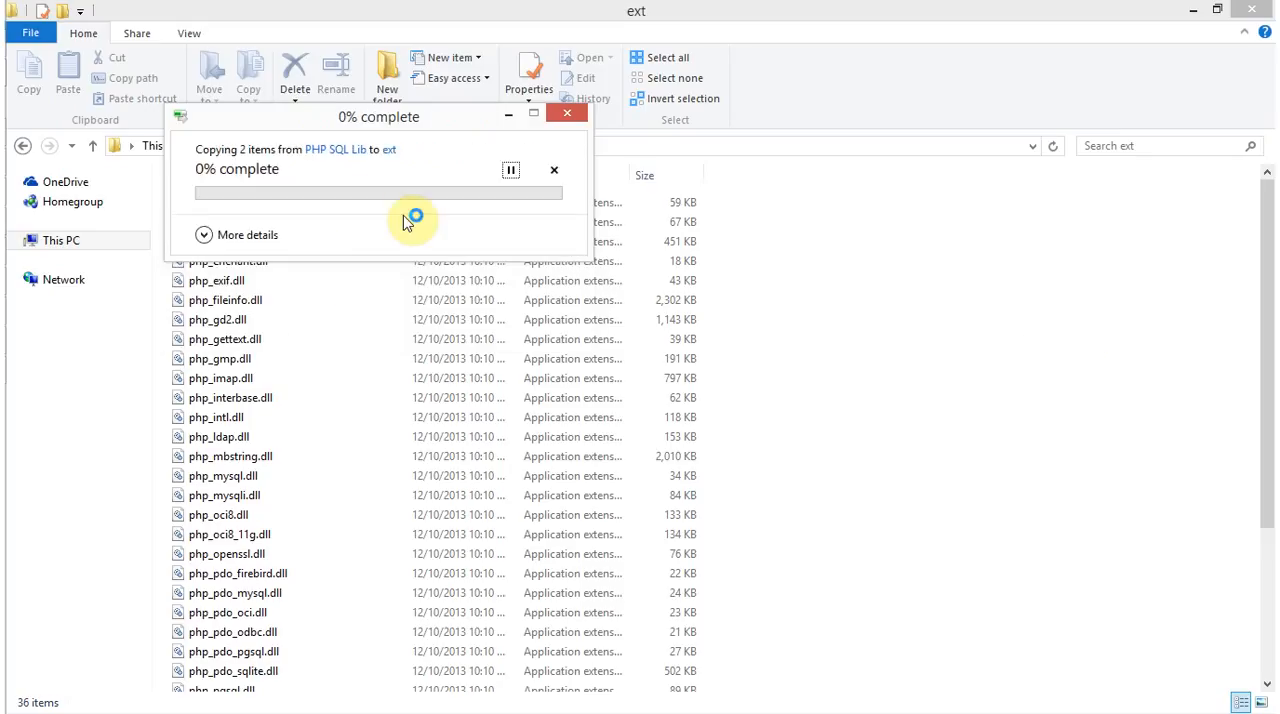
pyautogui.click(218, 233)
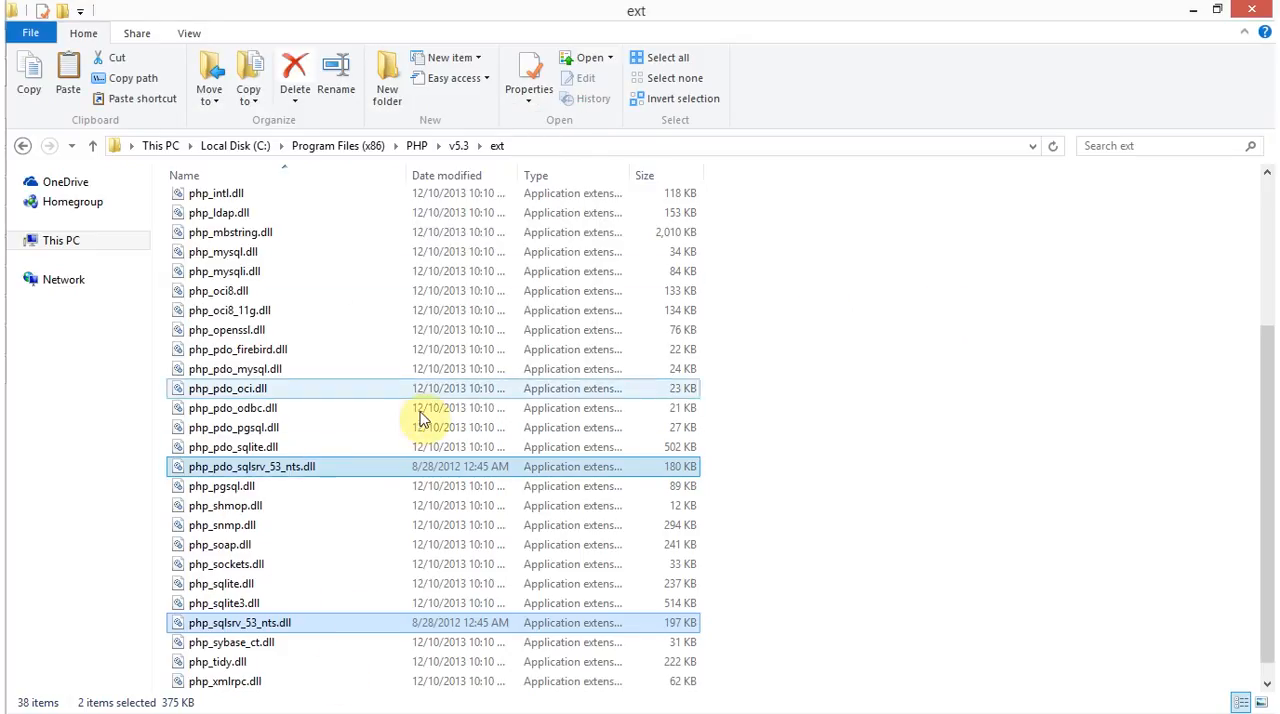
# Return to phpinfo, locate the Loaded Configuration File row, and highlight the folder part of the php.ini path
pyautogui.hotkey('alt', 'Tab')
pyautogui.hotkey('alt', 'Tab')
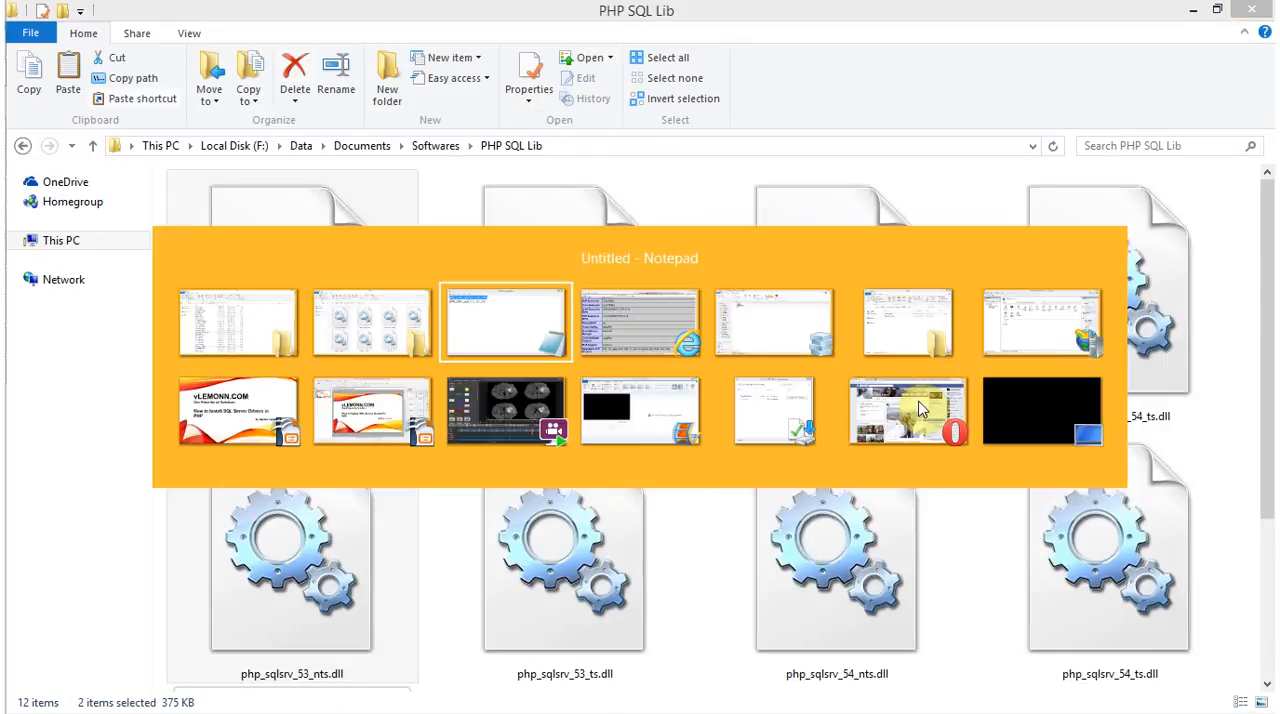
pyautogui.hotkey('alt', 'shift', 'Tab')
pyautogui.hotkey('alt', 'Tab')
pyautogui.hotkey('alt', 'Tab')
pyautogui.hotkey('alt', 'Tab')
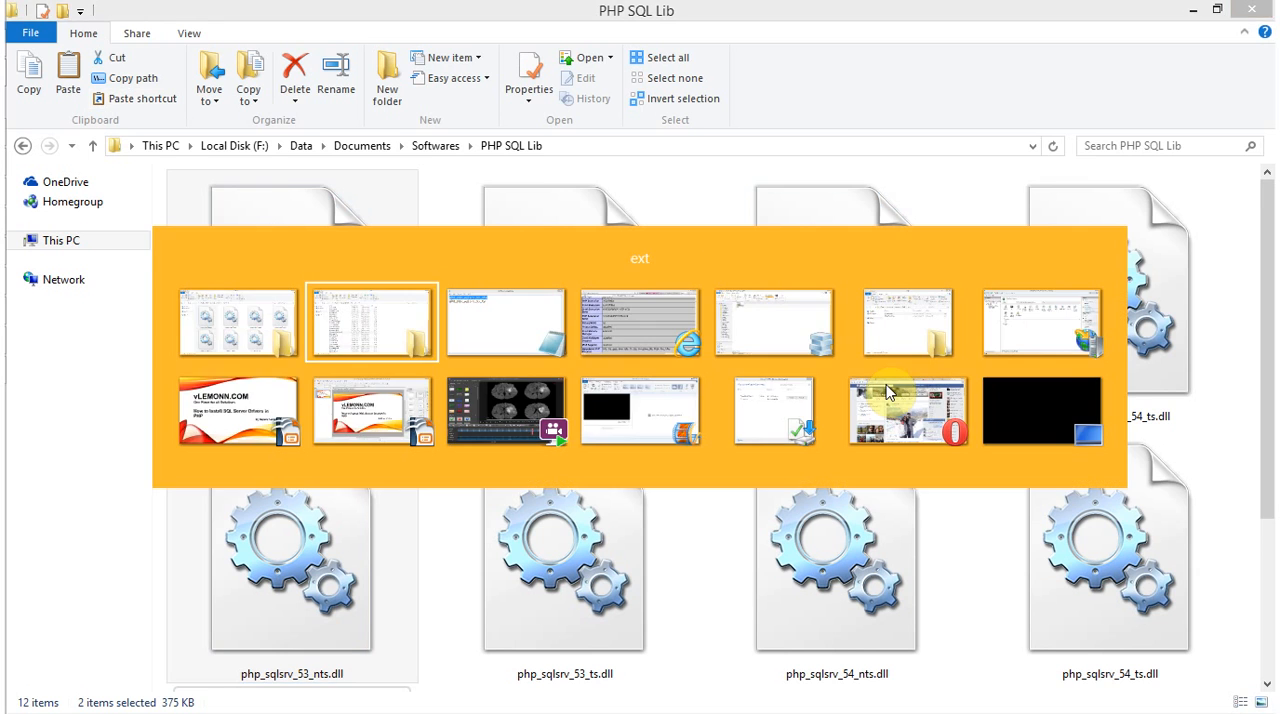
pyautogui.scroll(10, 443, 319)
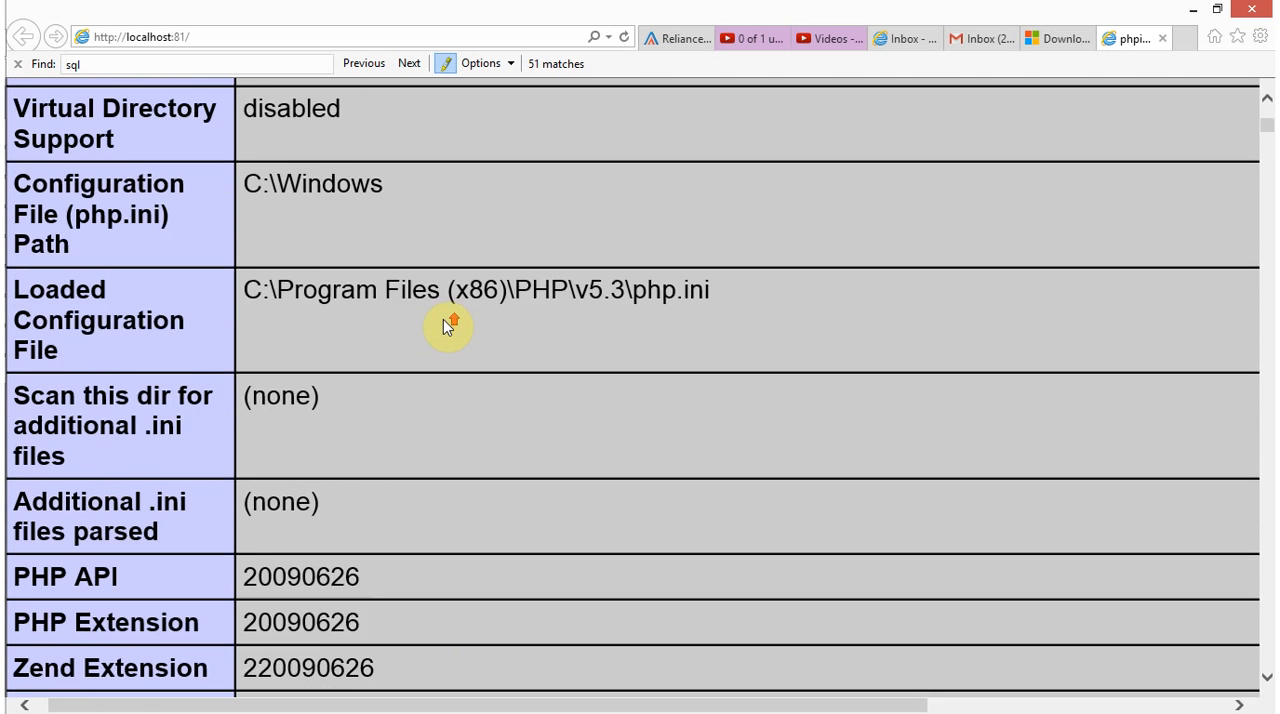
pyautogui.moveTo(14, 441); pyautogui.dragTo(66, 502)
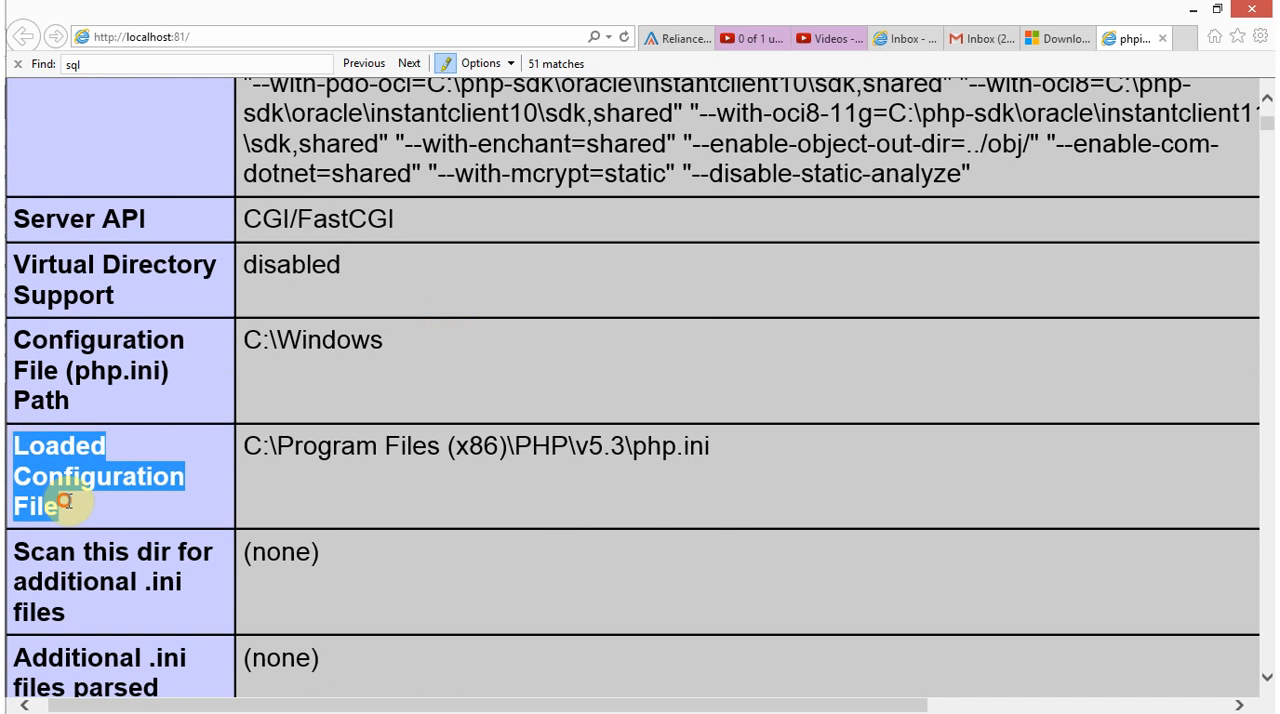
pyautogui.click(734, 441)
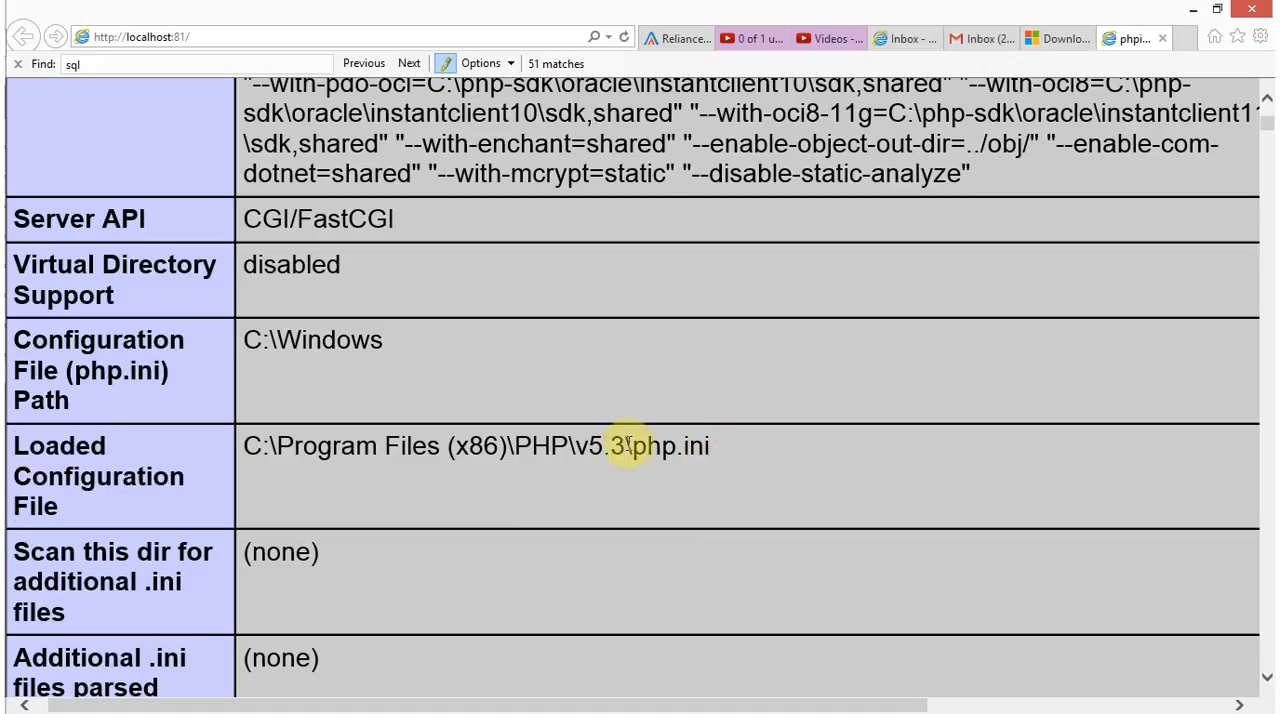
pyautogui.moveTo(627, 444); pyautogui.dragTo(245, 434)
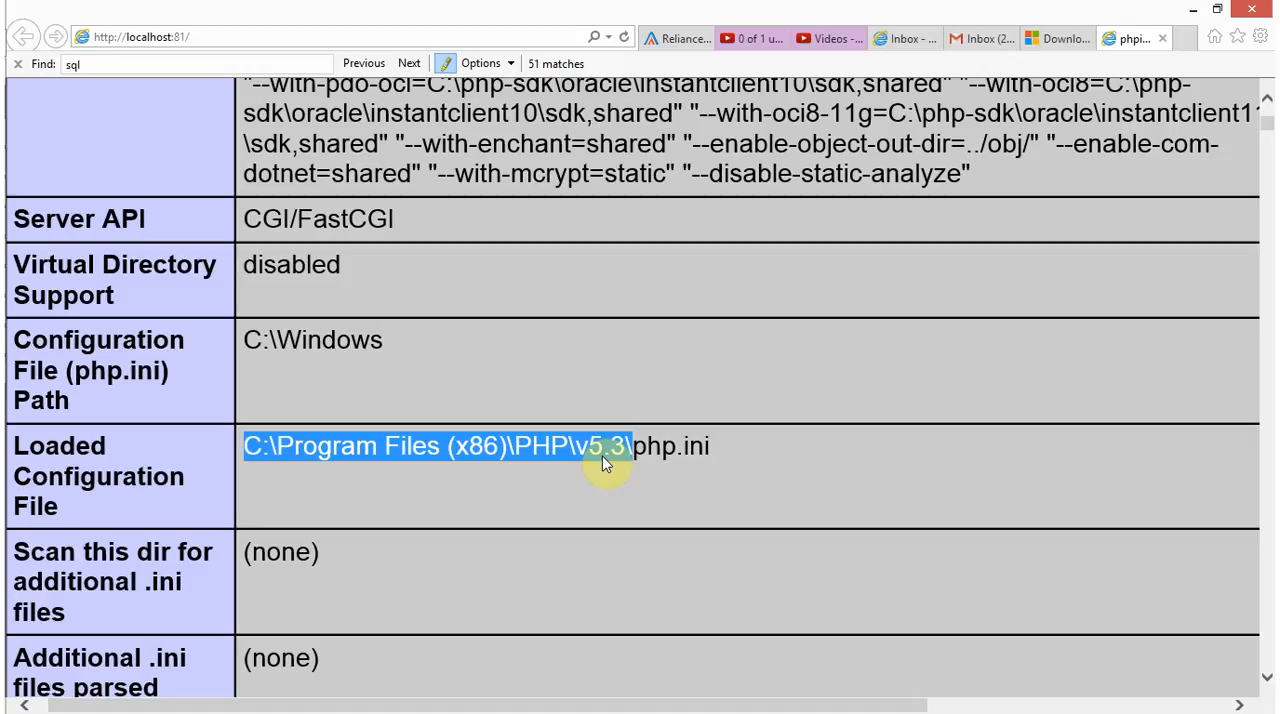
# Search the system for Notepad and launch it in a new window
pyautogui.press('super')
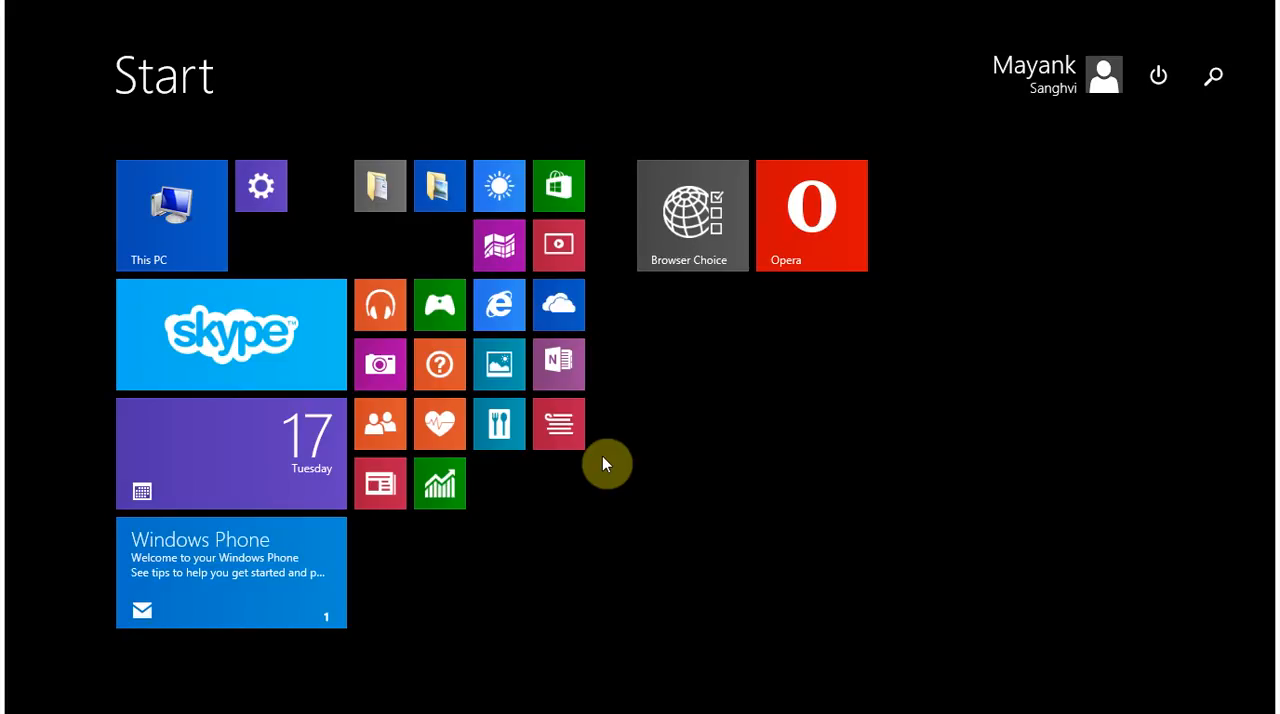
pyautogui.write('notead')
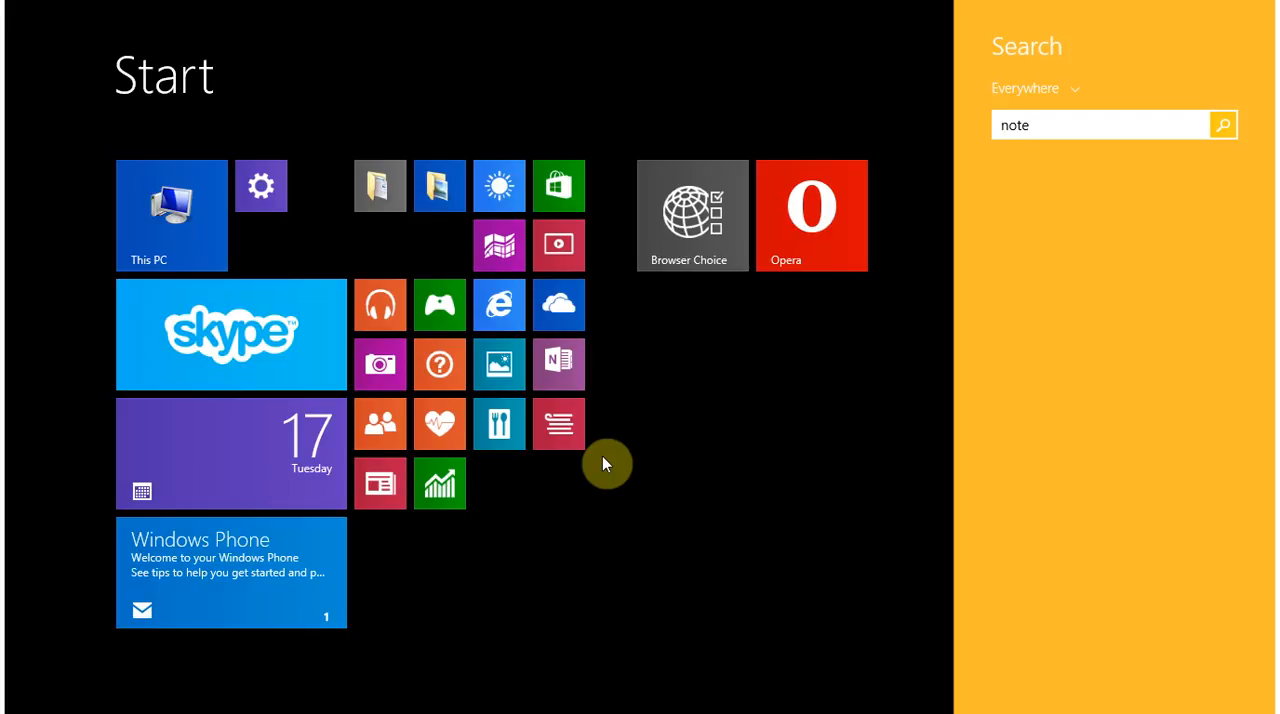
pyautogui.write('pad')
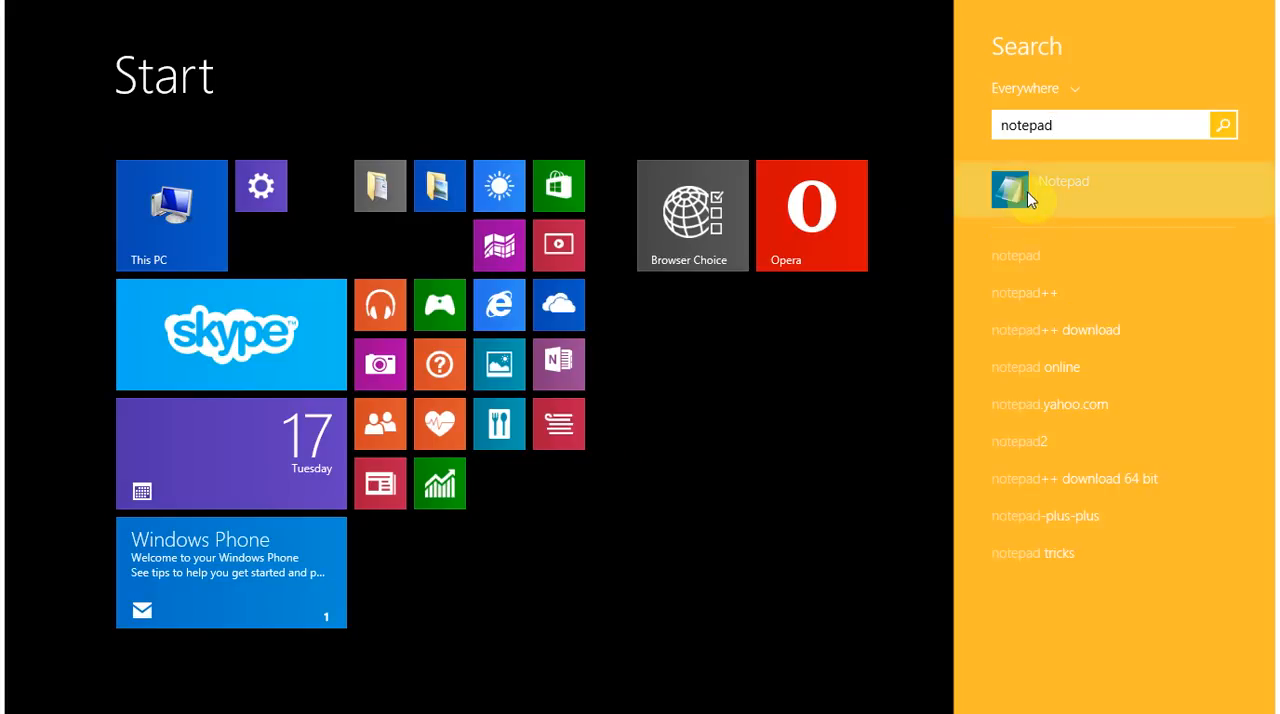
pyautogui.rightClick(1029, 193)
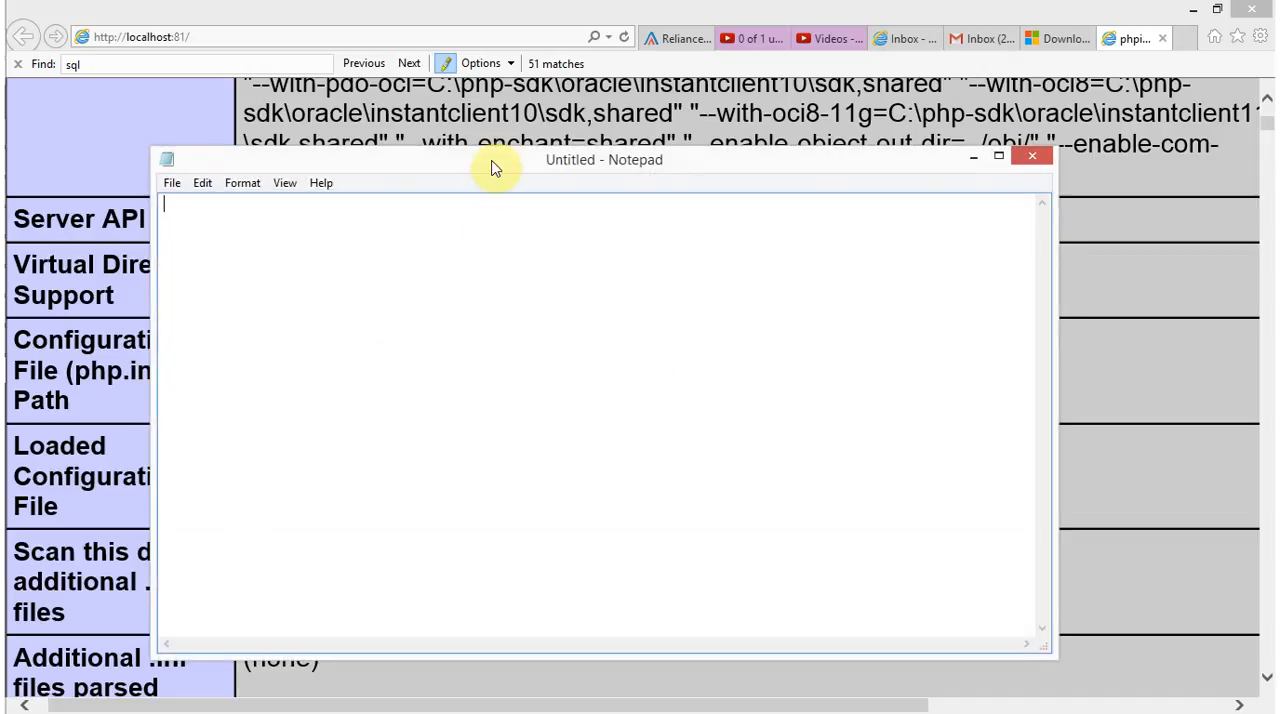
# Copy the Loaded Configuration File path from phpinfo and open that php.ini in a maximized Notepad window
pyautogui.moveTo(491, 169); pyautogui.dragTo(266, 435)
pyautogui.hotkey('ctrl', 'c')
pyautogui.hotkey('alt', 'Tab')
pyautogui.hotkey('ctrl', 'v')
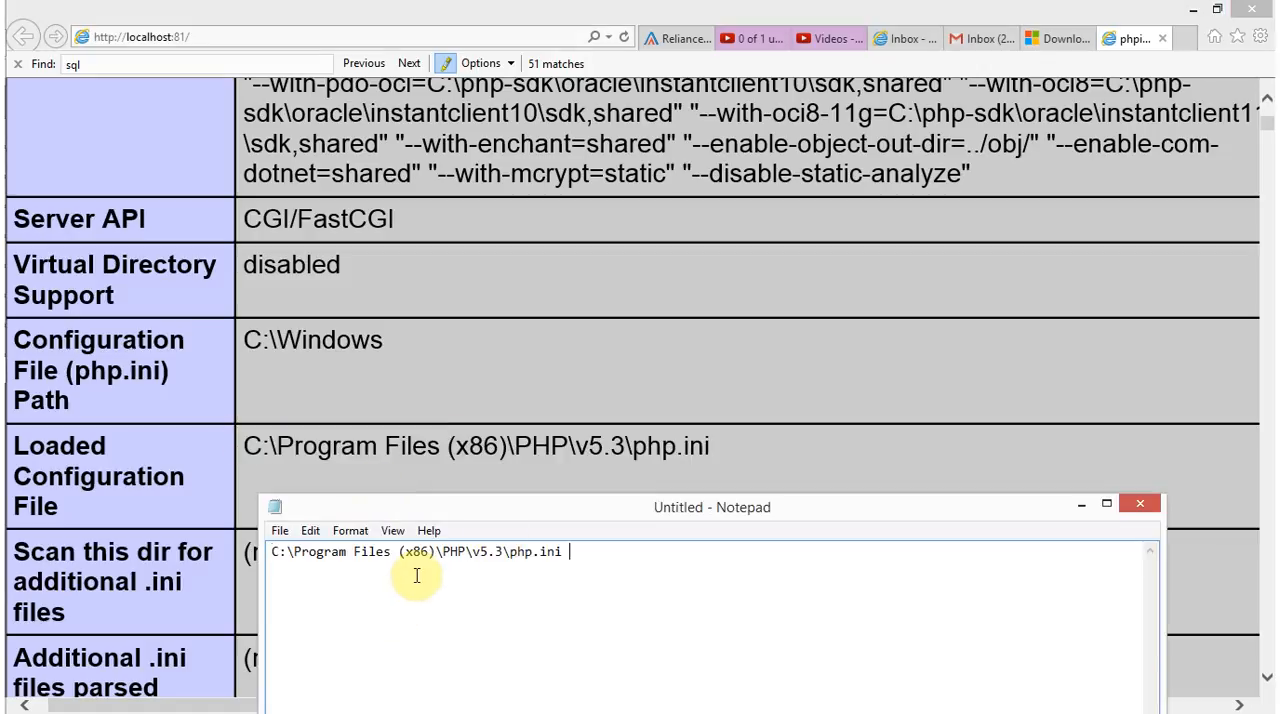
pyautogui.hotkey('ctrl', 'z')
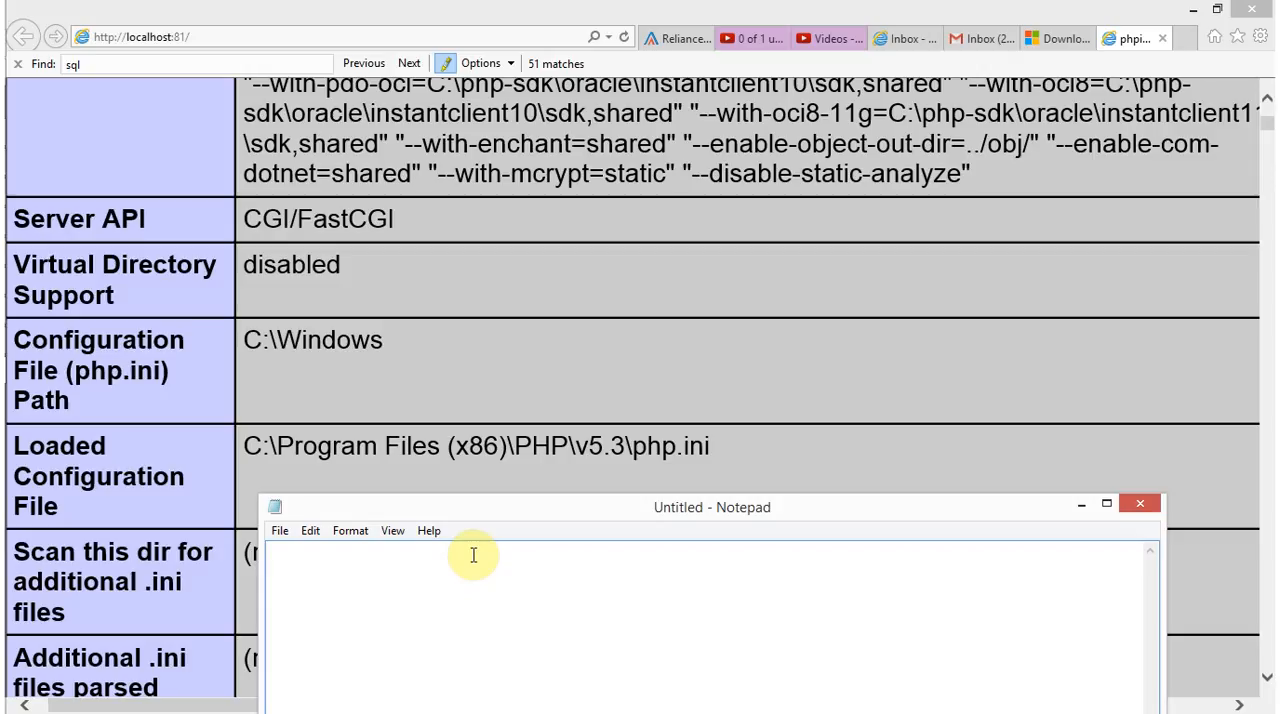
pyautogui.hotkey('ctrl', 'o')
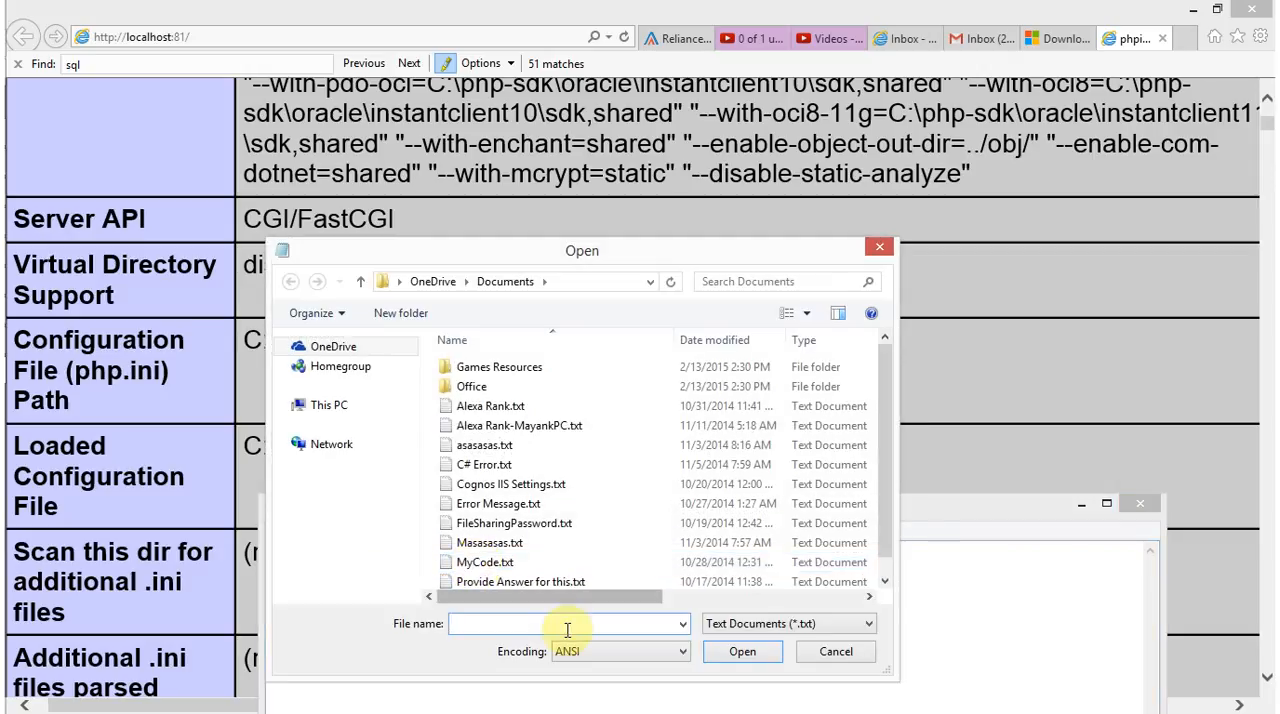
pyautogui.hotkey('ctrl', 'v')
pyautogui.click(740, 651)
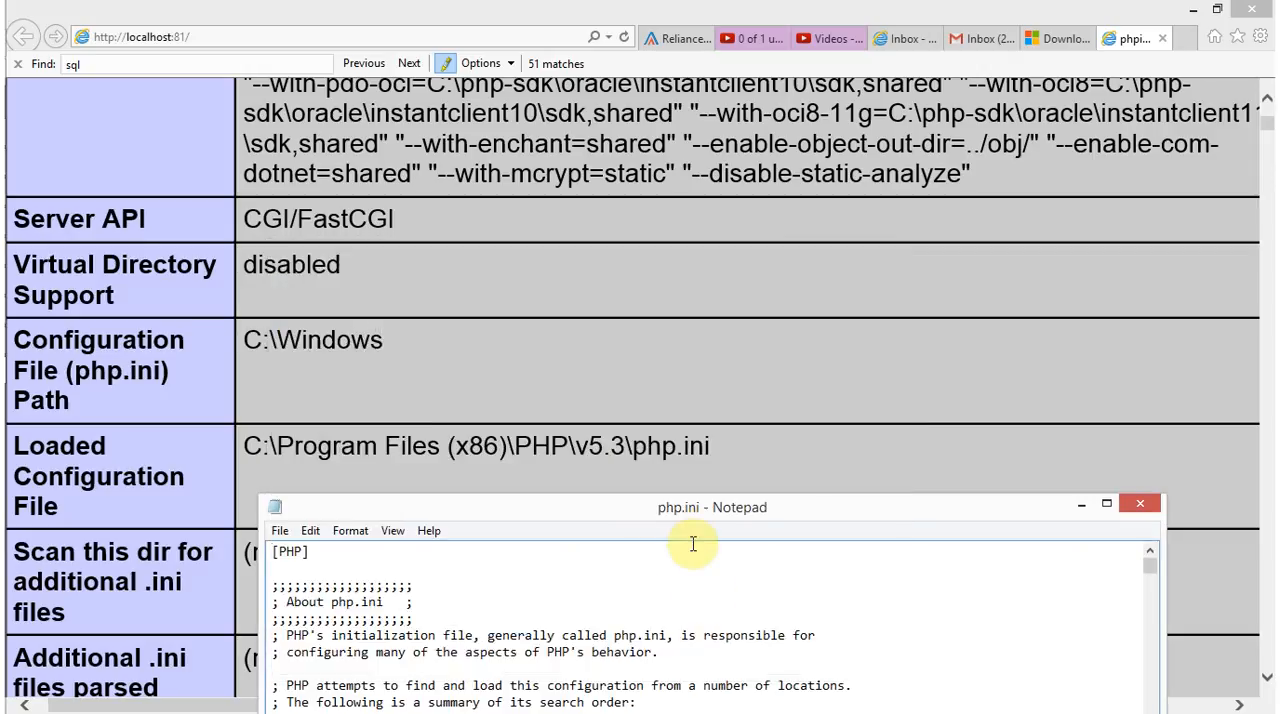
pyautogui.doubleClick(682, 508)
# Save a backup copy of php.ini in the v5.3 folder as php.ini-Original, using the All Files type
pyautogui.click(25, 31)
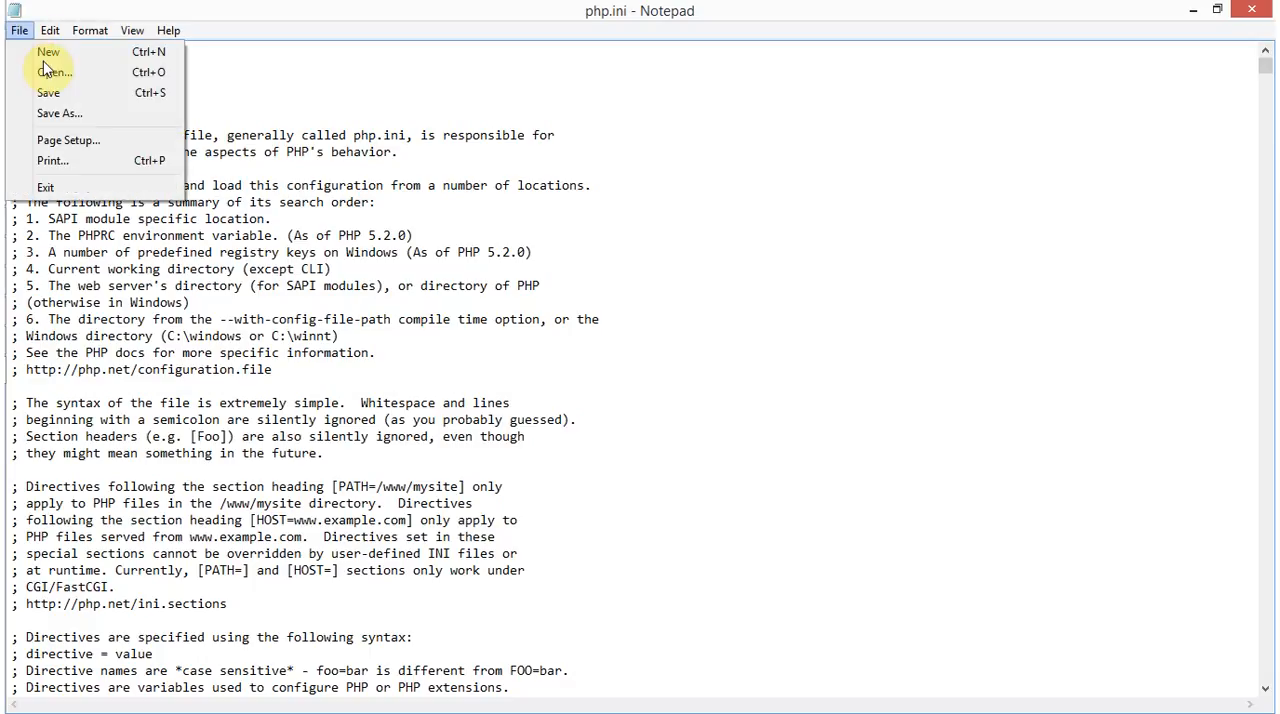
pyautogui.click(74, 115)
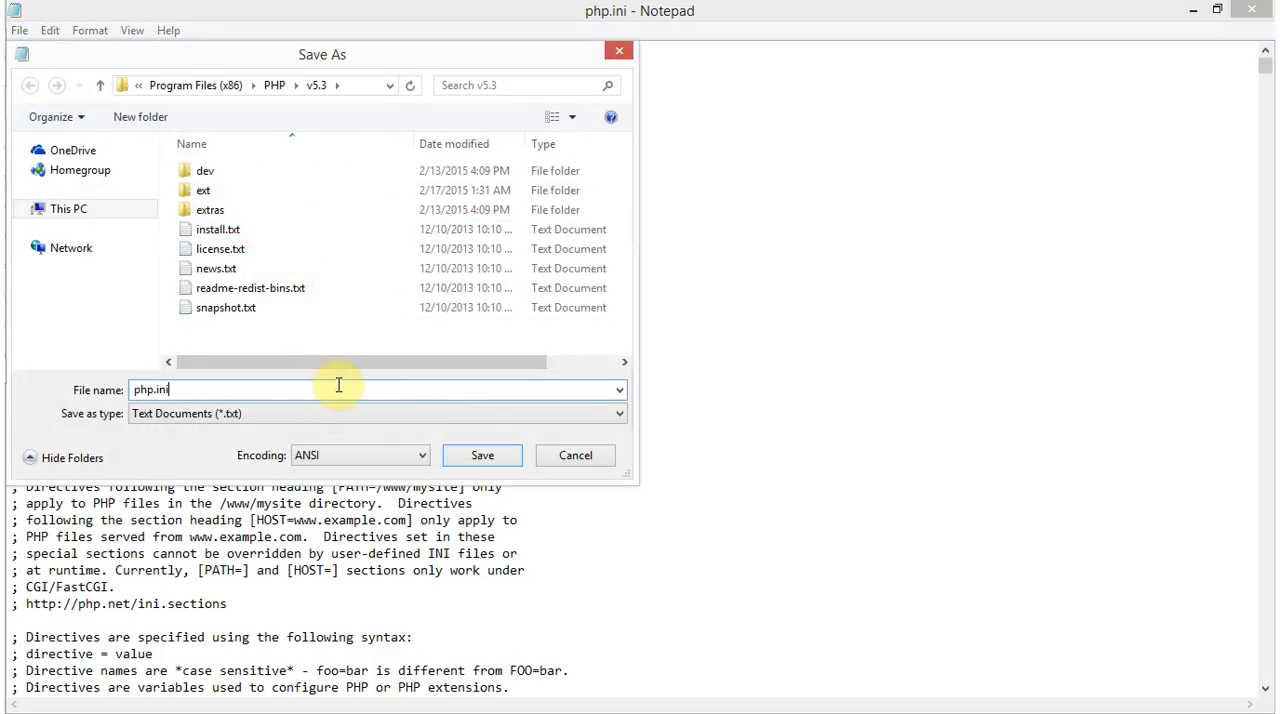
pyautogui.write('-Original')
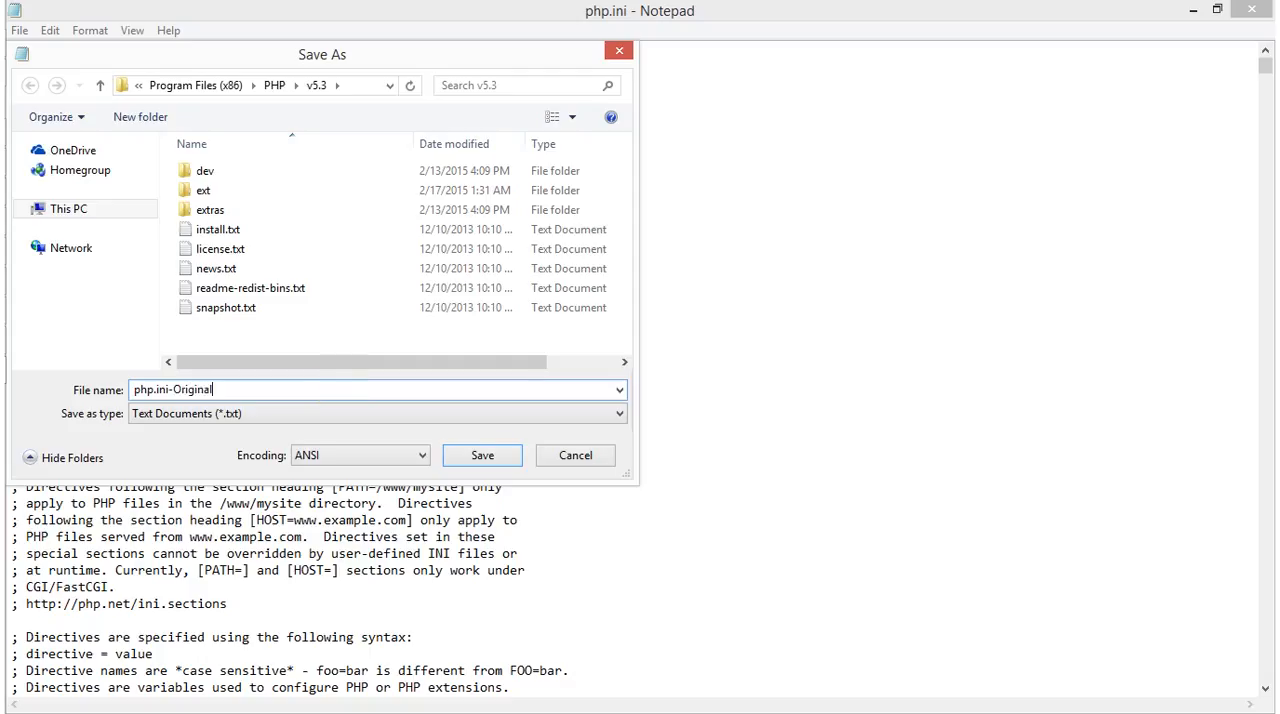
pyautogui.press('Tab')
pyautogui.press('Down')
pyautogui.press('Down')
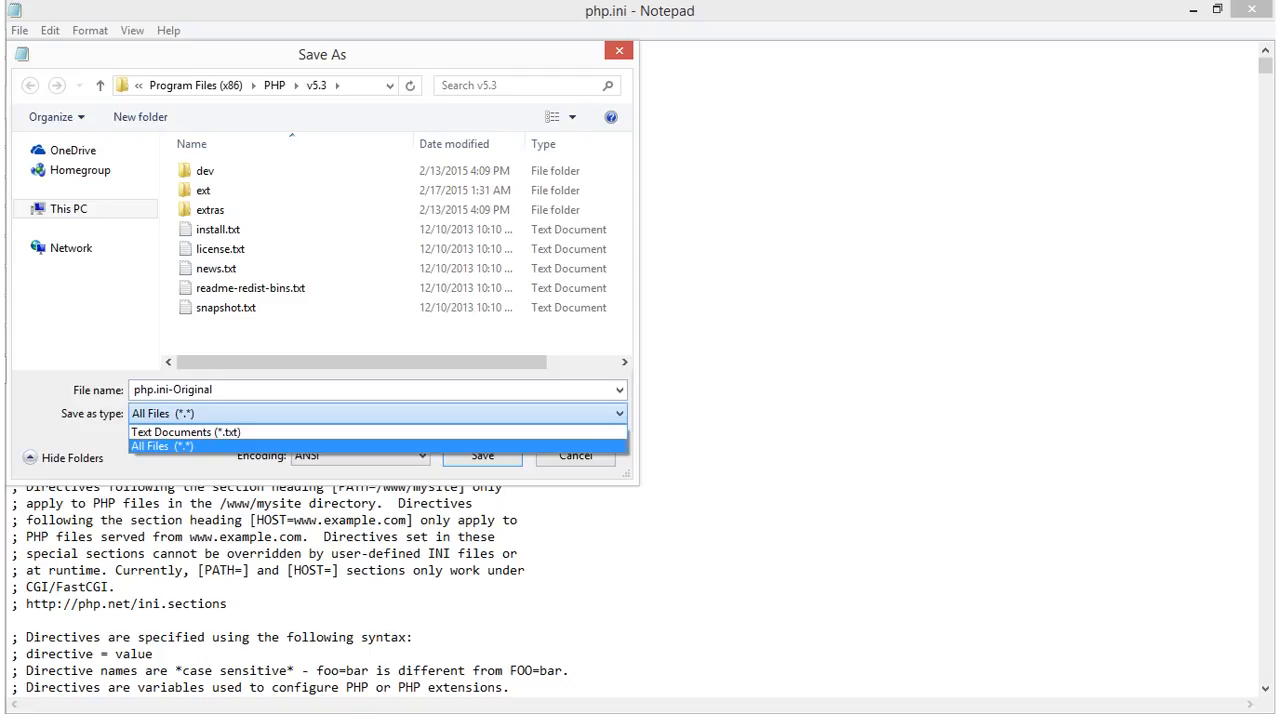
pyautogui.press('Return')
pyautogui.press('Tab')
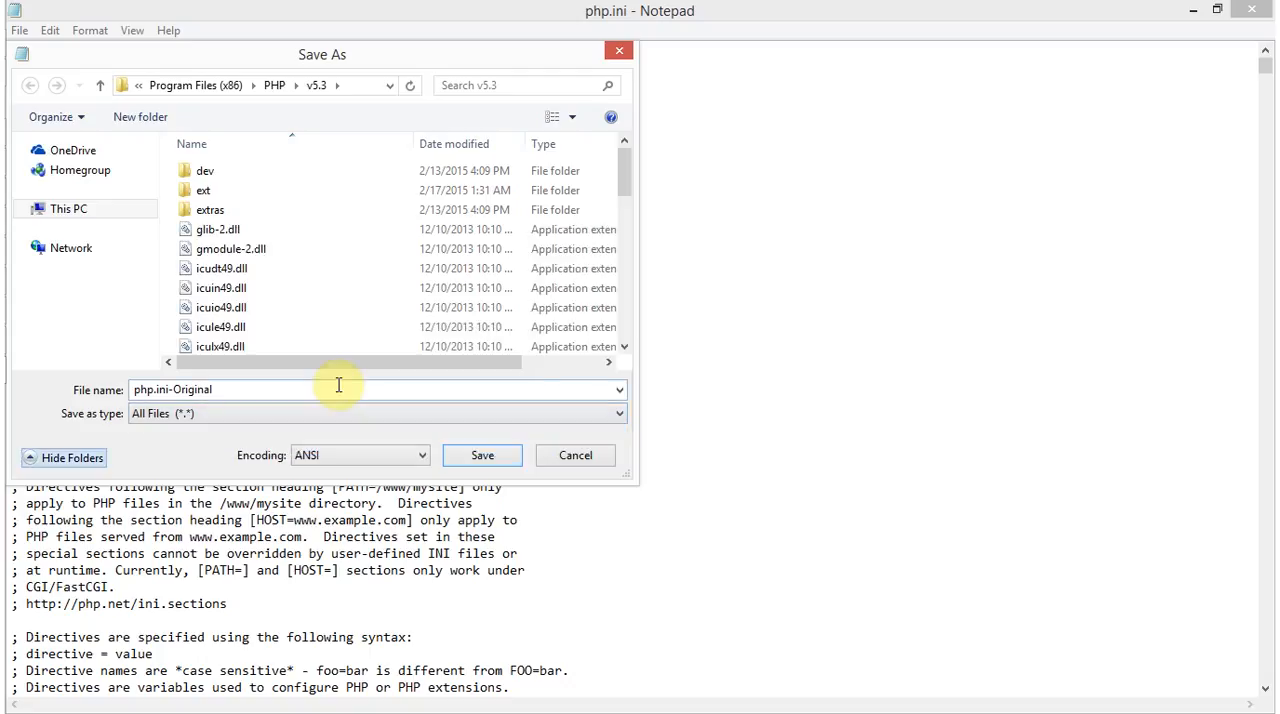
pyautogui.click(483, 456)
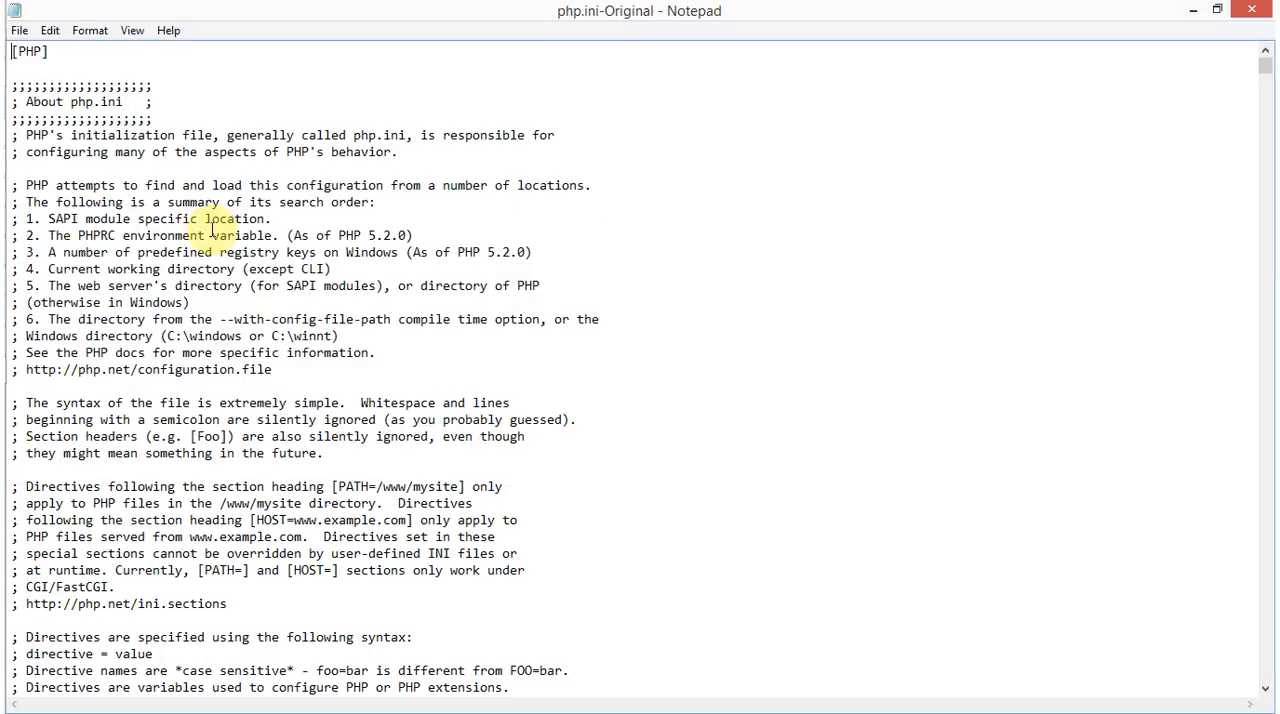
# Reopen C:\Program Files (x86)\PHP\v5.3\php.ini and go to the end of its ExtensionList section
pyautogui.hotkey('ctrl', 'o')
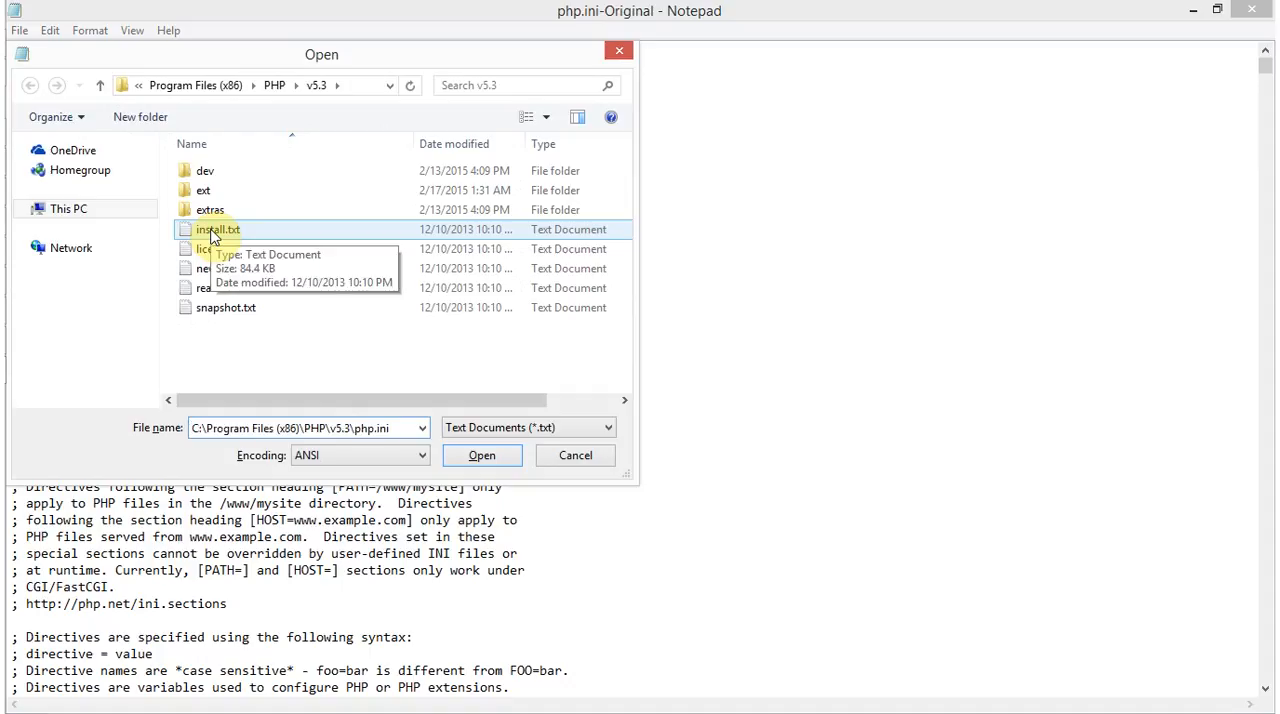
pyautogui.press('Return')
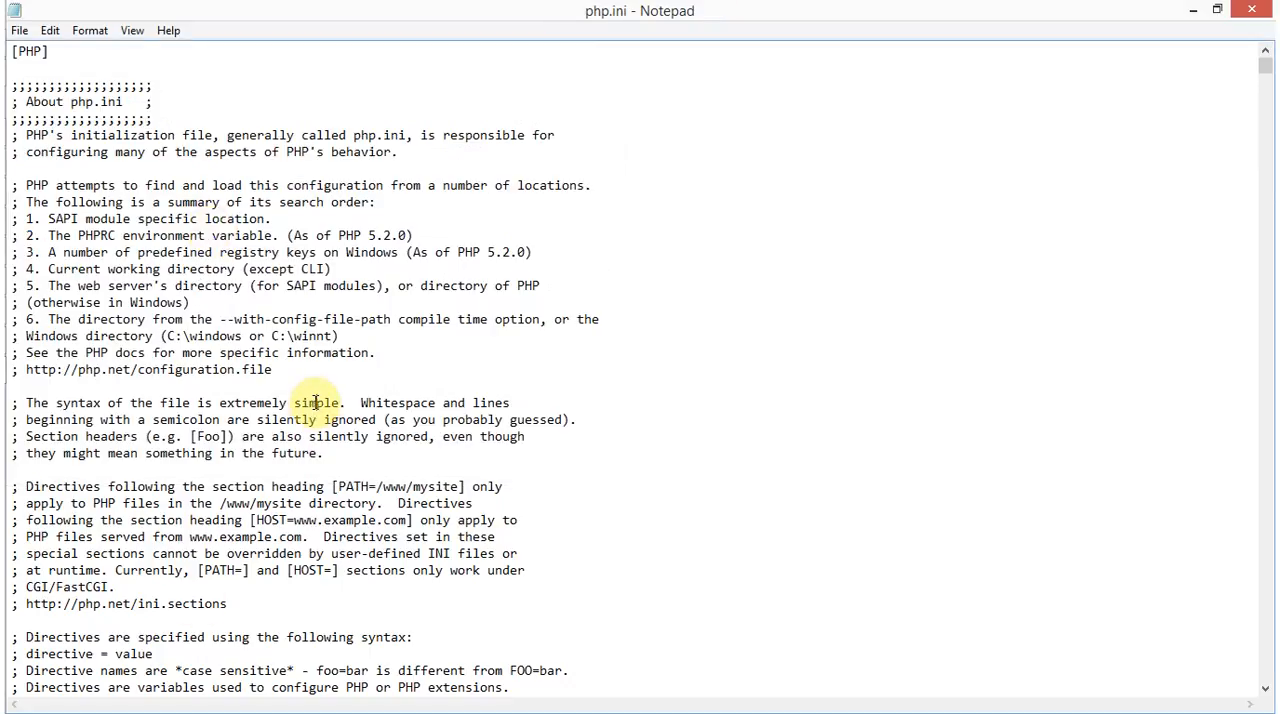
pyautogui.hotkey('ctrl', 'End')
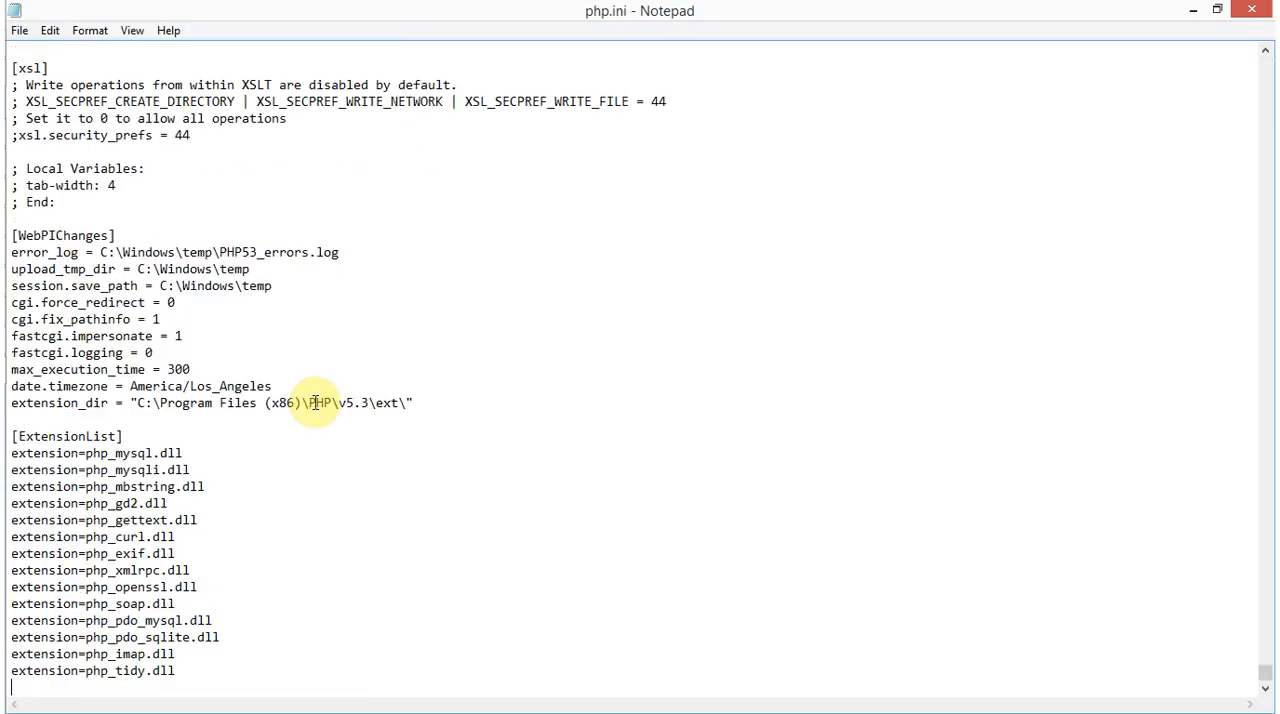
# Duplicate the php_imap.dll and php_tidy.dll extension lines at the end of the ExtensionList section
pyautogui.hotkey('shift', 'Down')
pyautogui.hotkey('shift', 'End')
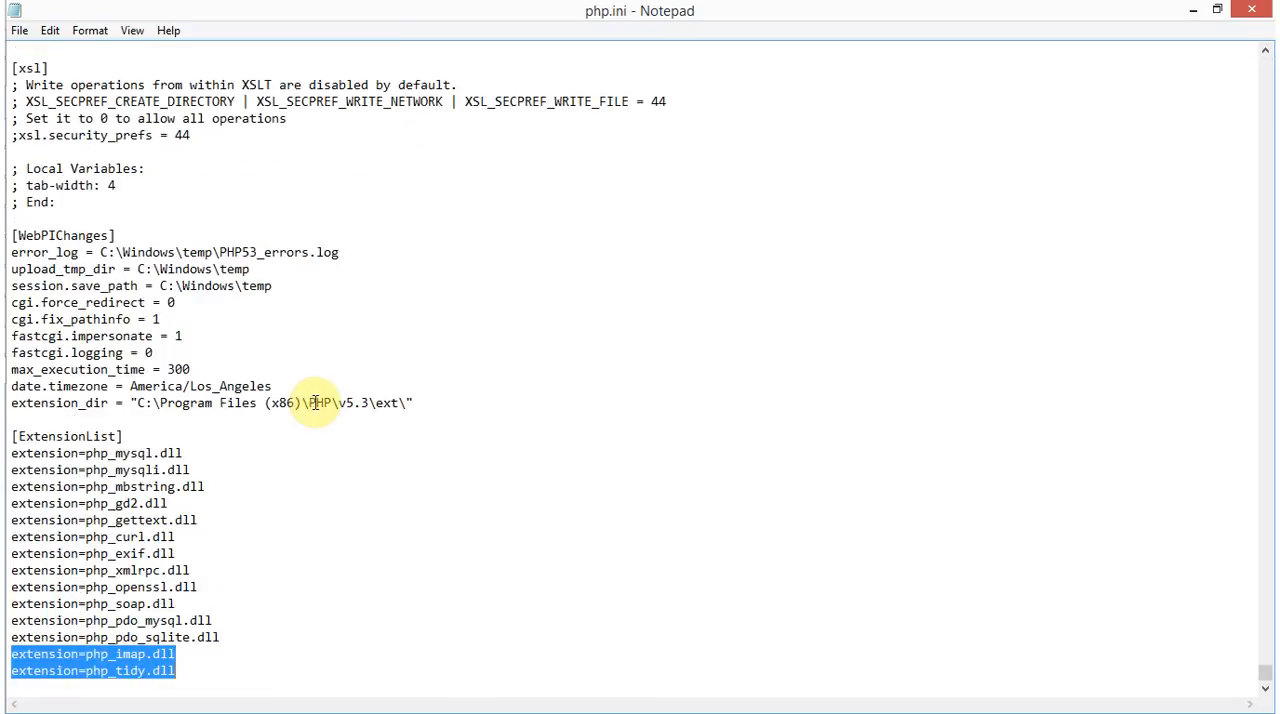
pyautogui.hotkey('ctrl', 'c')
pyautogui.press('End')
pyautogui.press('Return')
pyautogui.hotkey('ctrl', 'v')
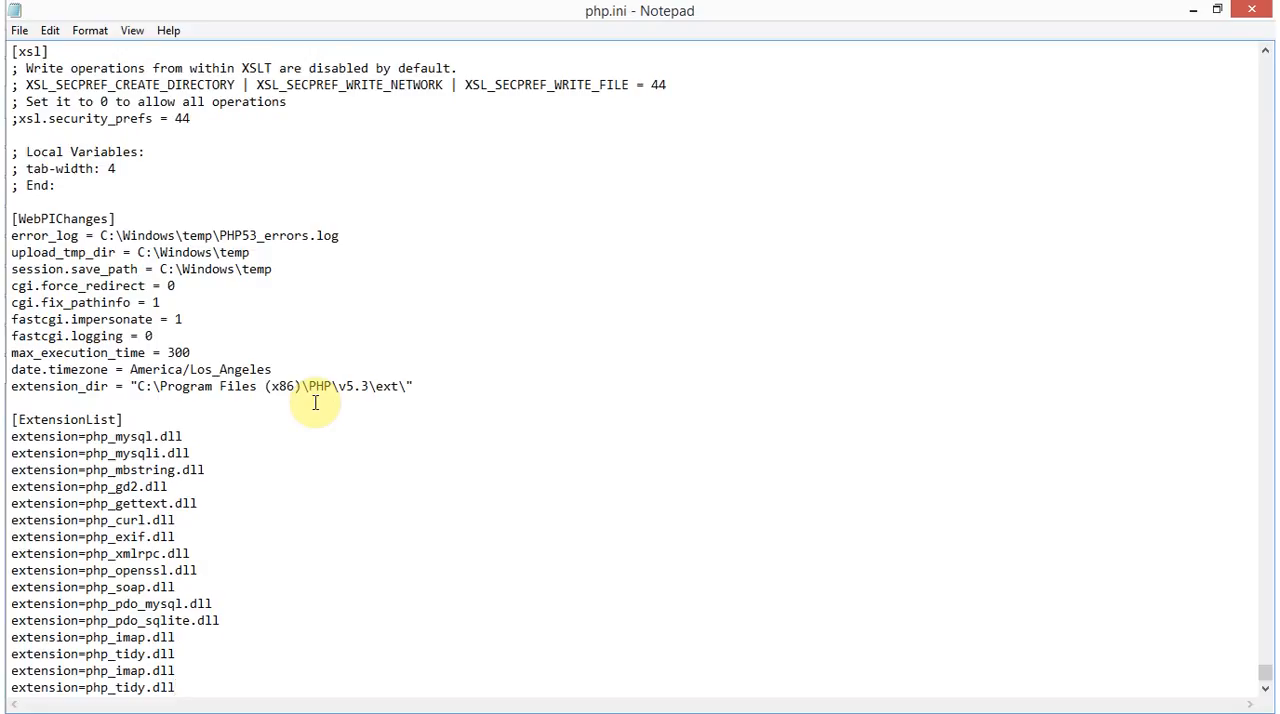
# Copy the file name php_pdo_sqlsrv_53_nts.dll from PHP SQL Lib and replace php_imap.dll in the duplicated extension line with it
pyautogui.hotkey('alt', 'Tab')
pyautogui.hotkey('alt', 'Tab')
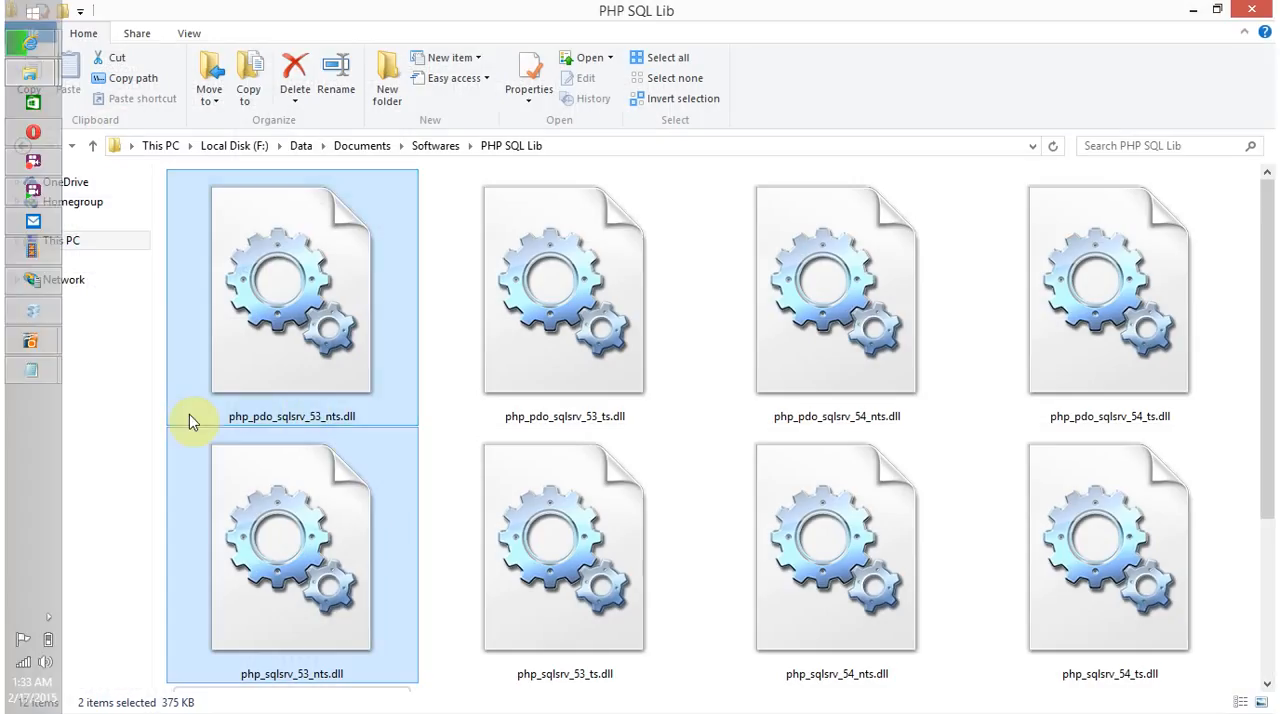
pyautogui.click(246, 400)
pyautogui.press('F2')
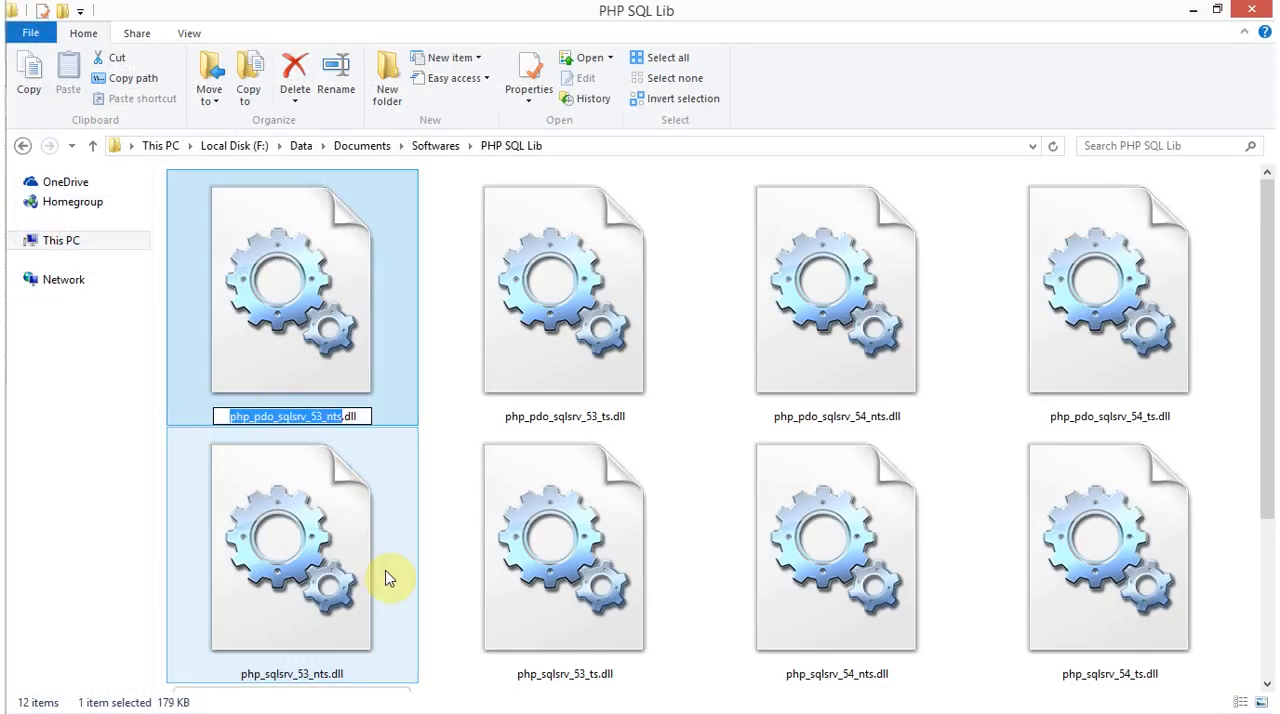
pyautogui.hotkey('alt', 'Tab')
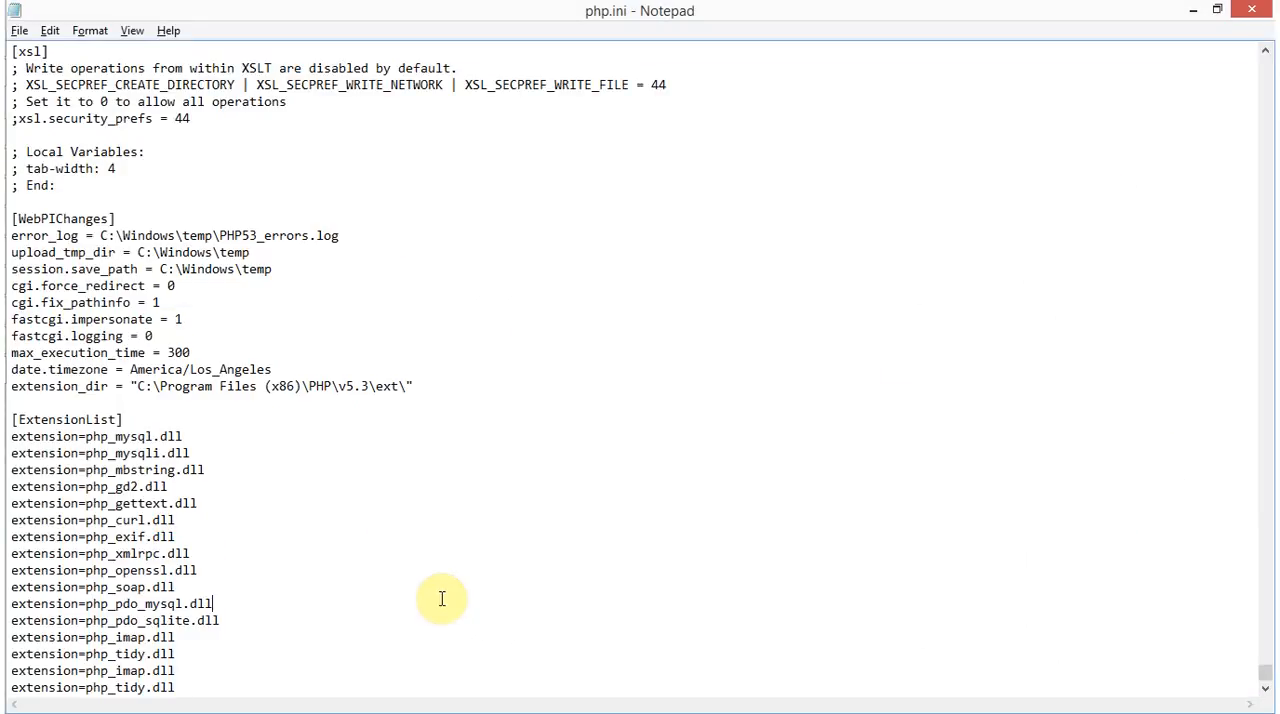
pyautogui.click(370, 658)
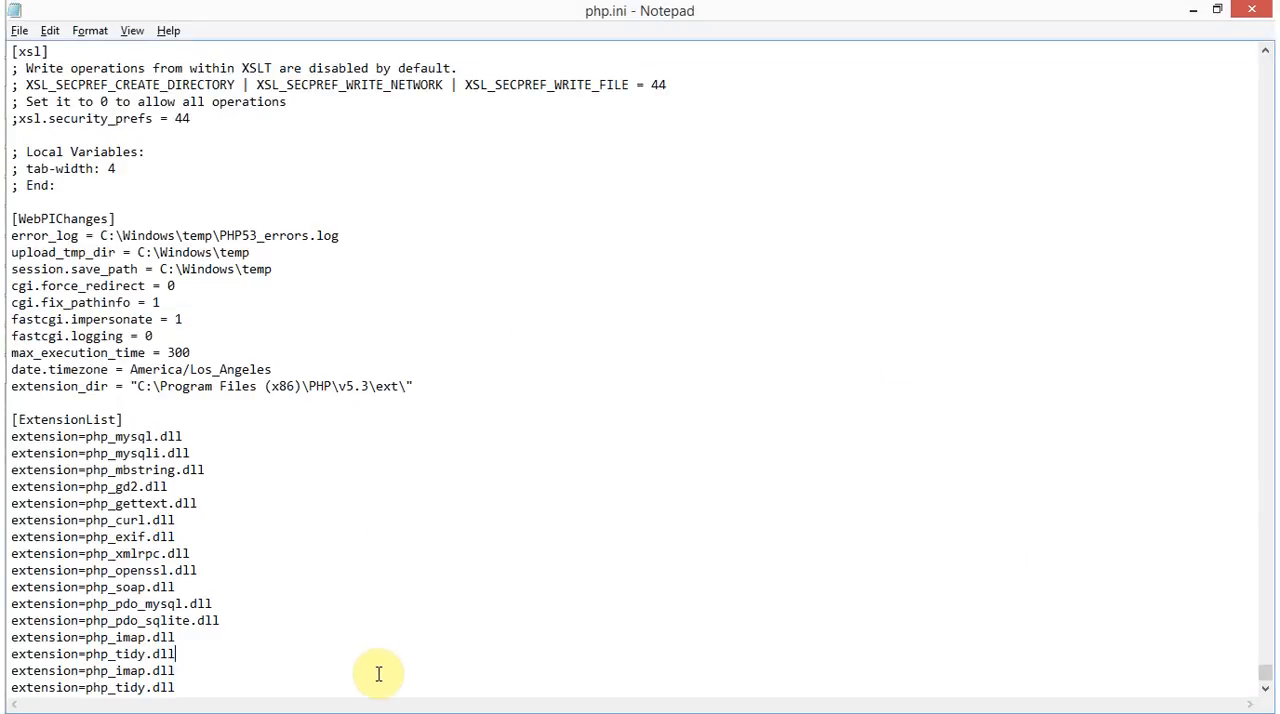
pyautogui.hotkey('shift', 'Home')
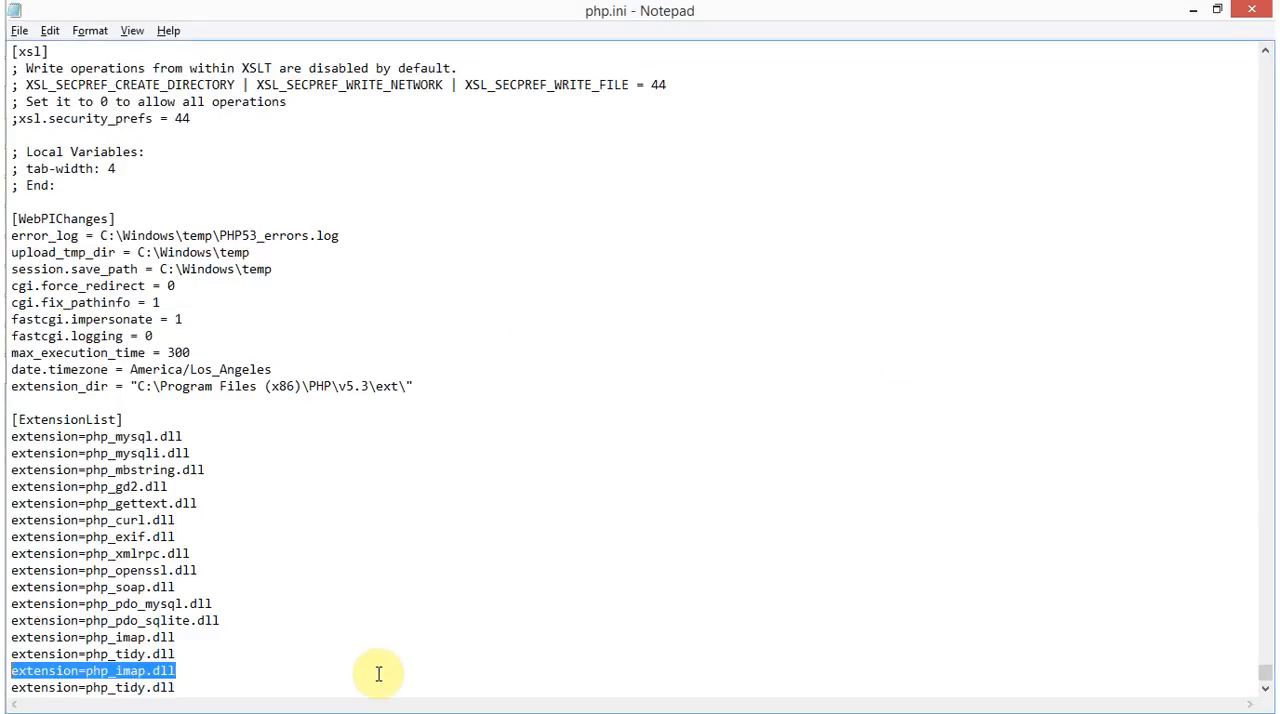
pyautogui.hotkey('shift', 'Right')
pyautogui.hotkey('shift', 'Right')
pyautogui.hotkey('shift', 'Right')
pyautogui.hotkey('shift', 'Right')
pyautogui.hotkey('shift', 'Right')
pyautogui.hotkey('shift', 'Right')
pyautogui.hotkey('shift', 'Right')
pyautogui.hotkey('shift', 'Right')
pyautogui.hotkey('shift', 'Right')
pyautogui.hotkey('shift', 'Right')
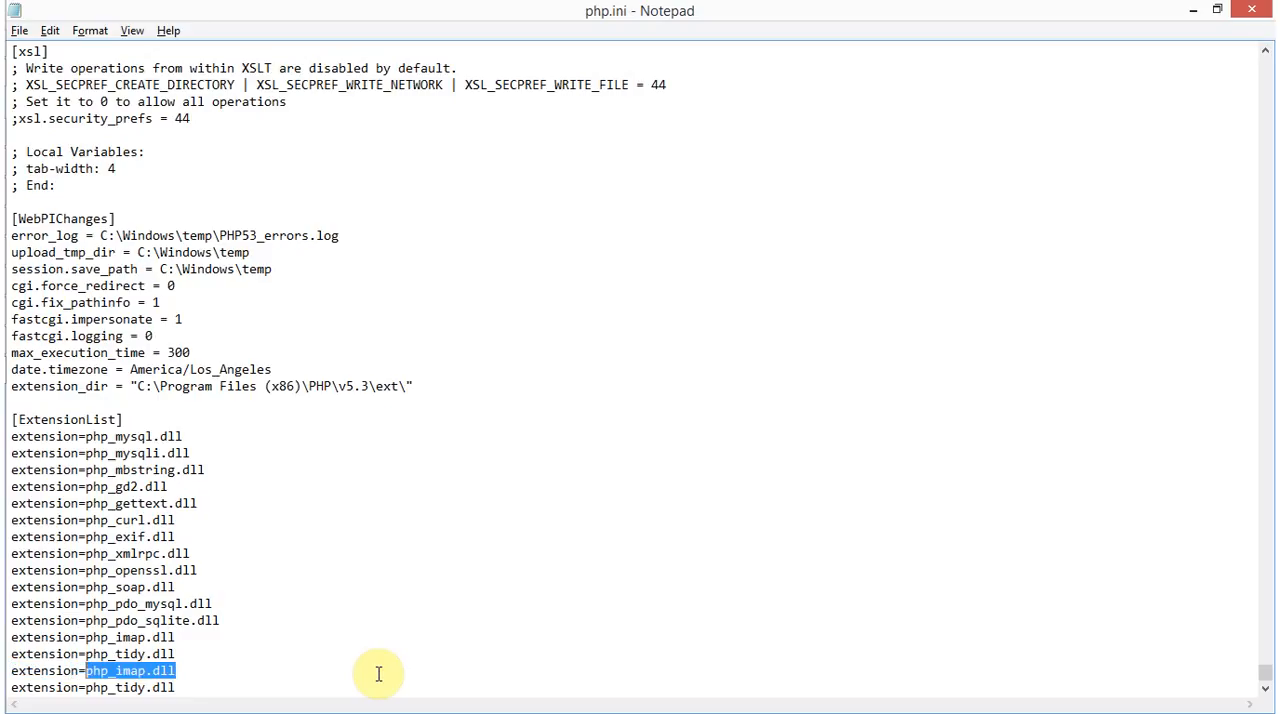
pyautogui.hotkey('ctrl', 'v')
pyautogui.hotkey('shift', 'End')
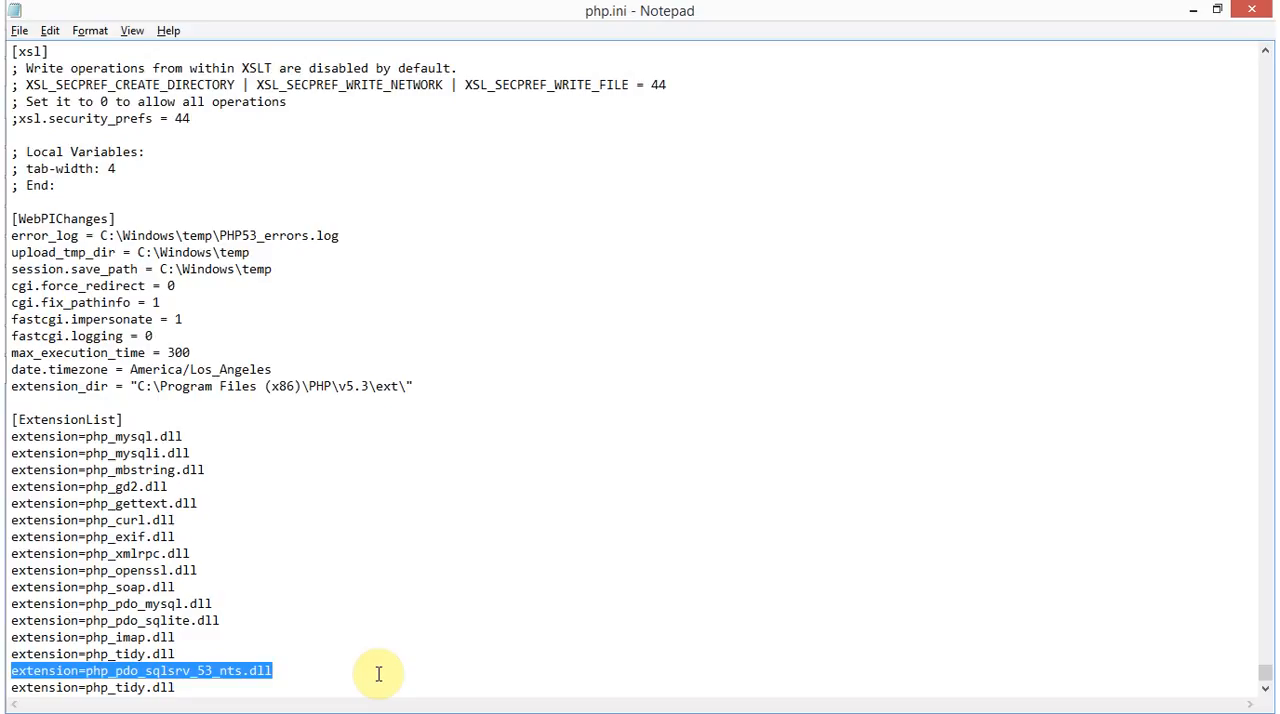
# Copy the file name php_sqlsrv_53_nts.dll from PHP SQL Lib and replace php_tidy.dll in the last extension line with it
pyautogui.hotkey('alt', 'Tab')
pyautogui.click(378, 681)
pyautogui.press('F2')
pyautogui.press('End')
pyautogui.hotkey('shift', 'Home')
pyautogui.hotkey('alt', 'Tab')
pyautogui.press('Down')
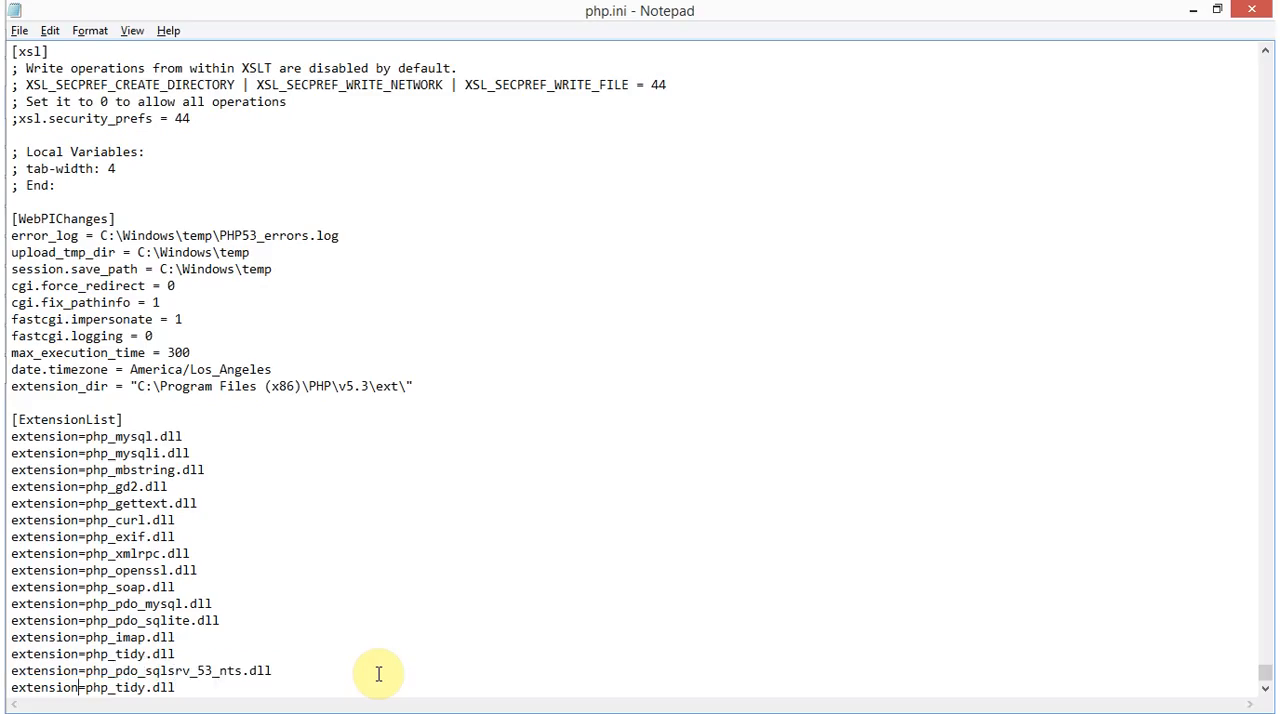
pyautogui.hotkey('shift', 'End')
pyautogui.hotkey('ctrl', 'v')
# Copy the two new sqlsrv extension lines from php.ini and replace the contents of the untitled Notepad note with them
pyautogui.hotkey('shift', 'Home')
pyautogui.hotkey('shift', 'Up')
pyautogui.hotkey('ctrl', 'c')
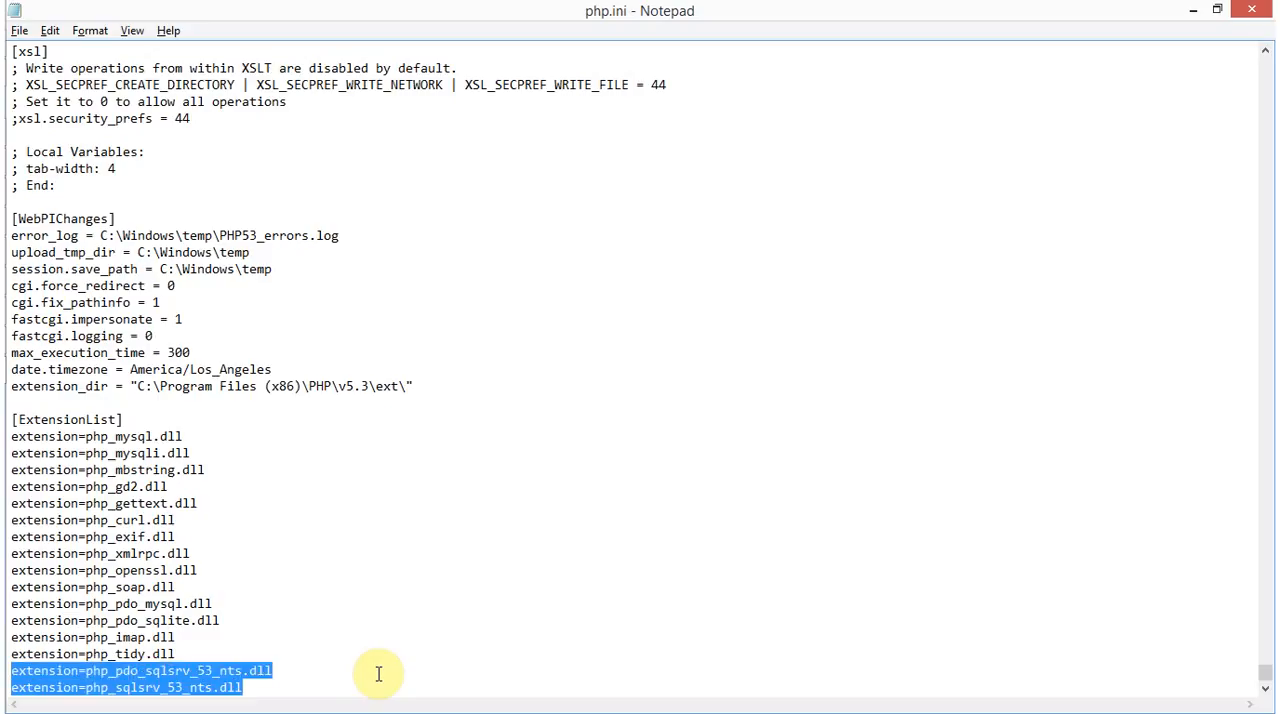
pyautogui.hotkey('alt', 'Tab')
pyautogui.hotkey('alt', 'Tab')
pyautogui.hotkey('alt', 'Tab')
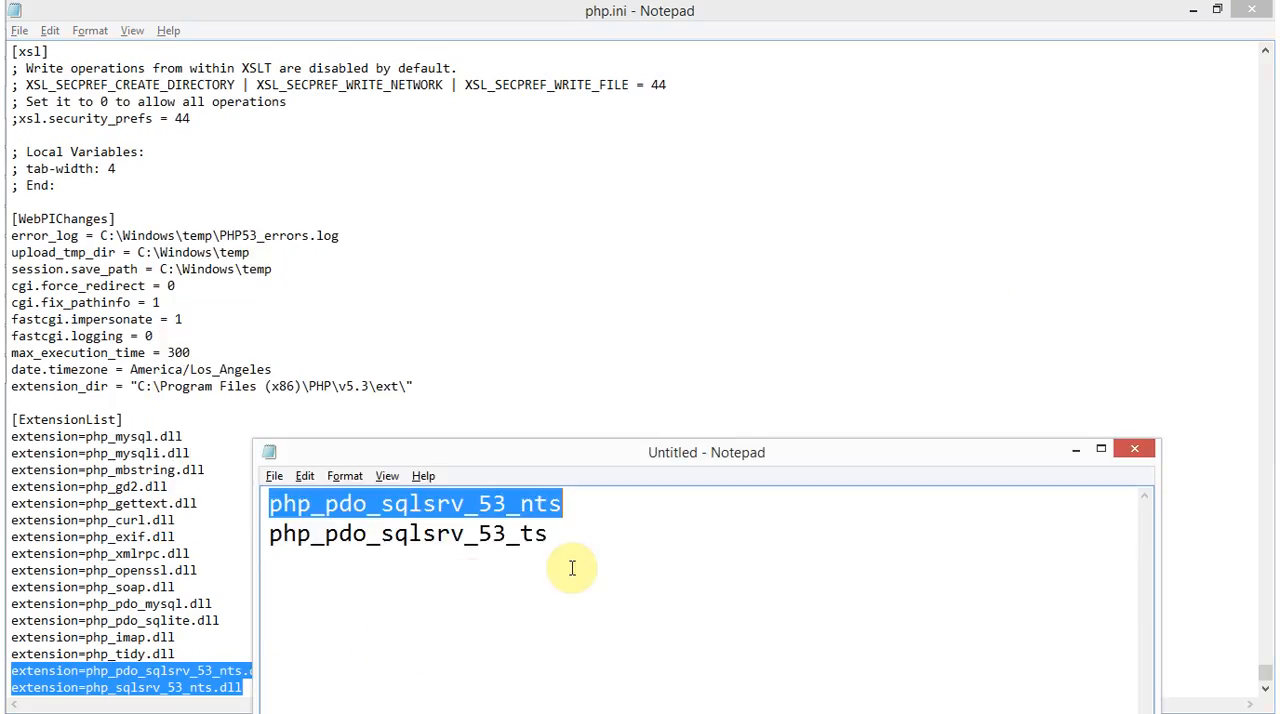
pyautogui.doubleClick(649, 556)
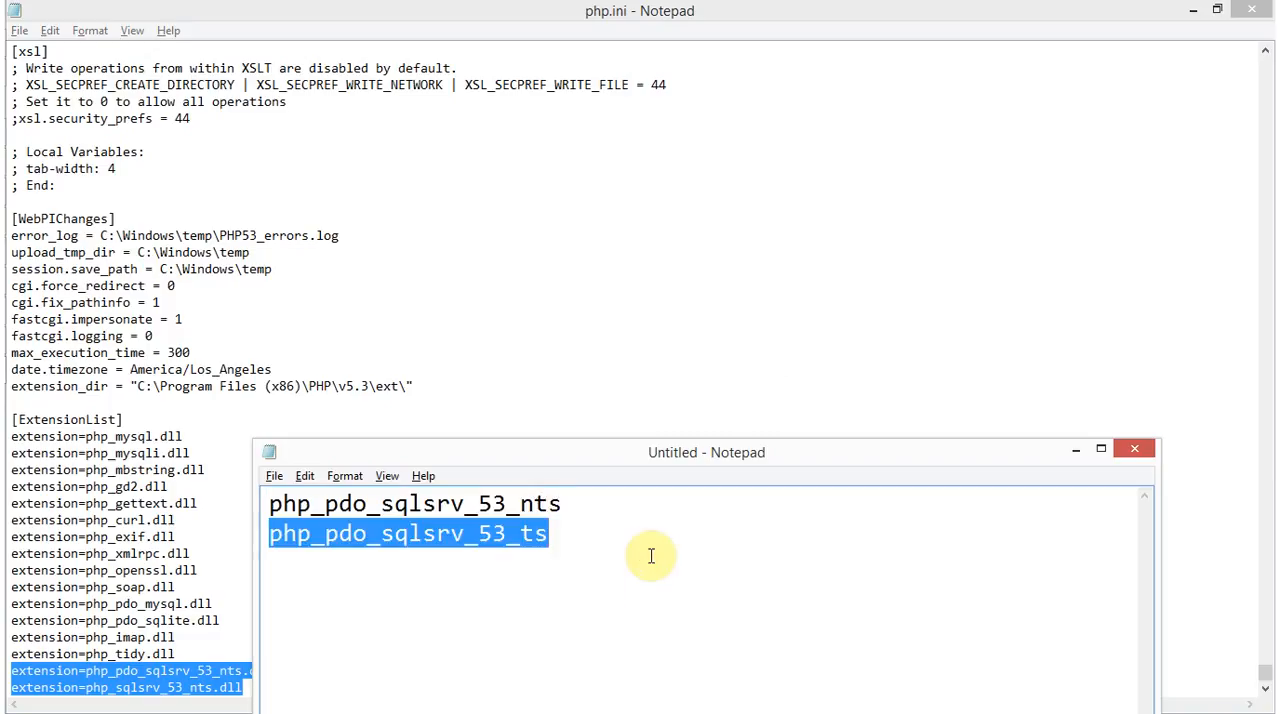
pyautogui.hotkey('ctrl', 'a')
pyautogui.hotkey('ctrl', 'v')
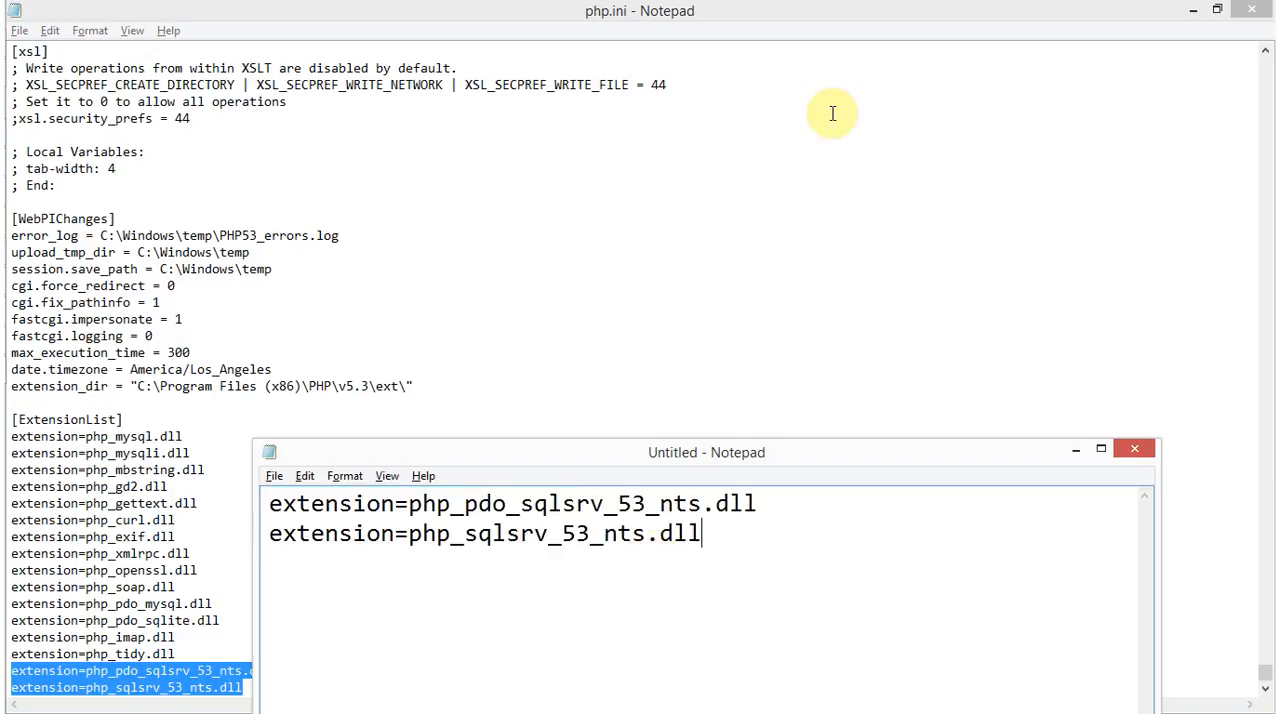
# Place the untitled note beside the php.ini extension list and highlight the nts part of both driver names
pyautogui.click(720, 464)
pyautogui.moveTo(720, 464); pyautogui.dragTo(891, 194)
pyautogui.moveTo(914, 277); pyautogui.dragTo(345, 167)
pyautogui.click(288, 493)
pyautogui.hotkey('alt', 'Tab')
pyautogui.click(814, 443)
pyautogui.click(972, 252)
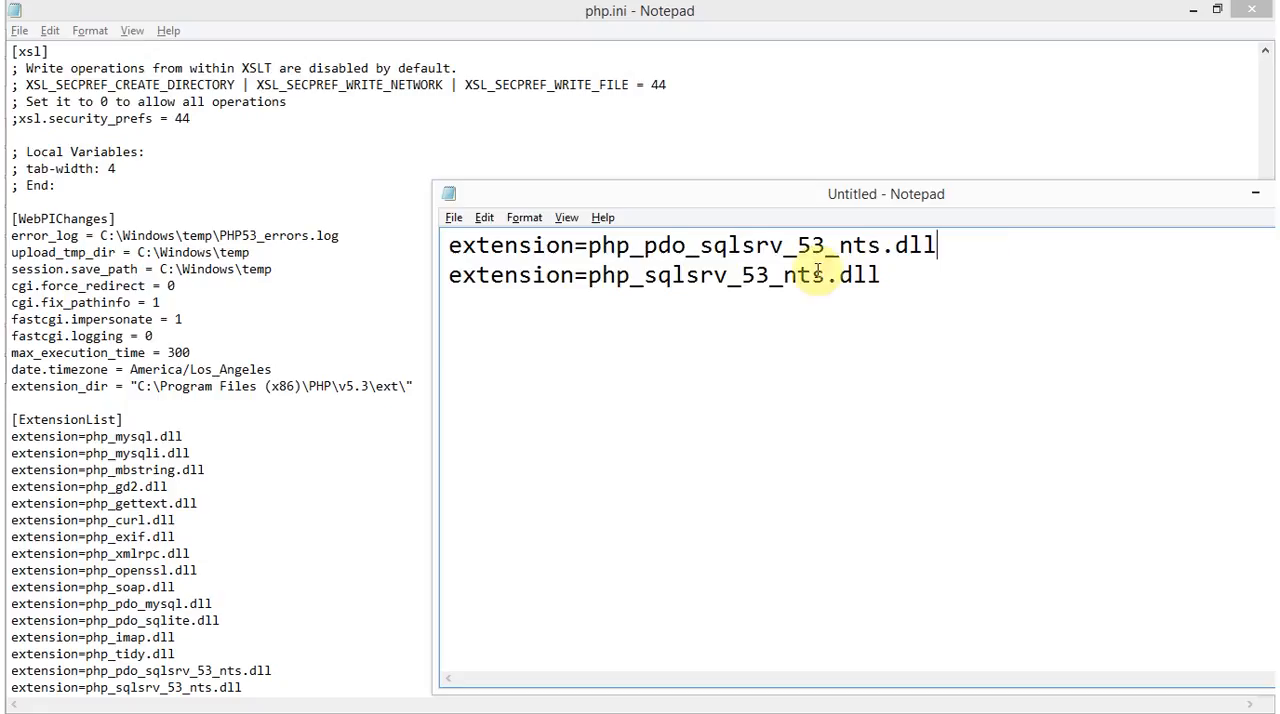
pyautogui.moveTo(785, 275); pyautogui.dragTo(823, 276)
pyautogui.moveTo(880, 246); pyautogui.dragTo(852, 246)
# Switch to phpinfo in Internet Explorer and highlight the PHP Extension Build row to check the thread-safety type
pyautogui.hotkey('alt', 'Tab')
pyautogui.hotkey('alt', 'Tab')
pyautogui.hotkey('alt', 'Tab')
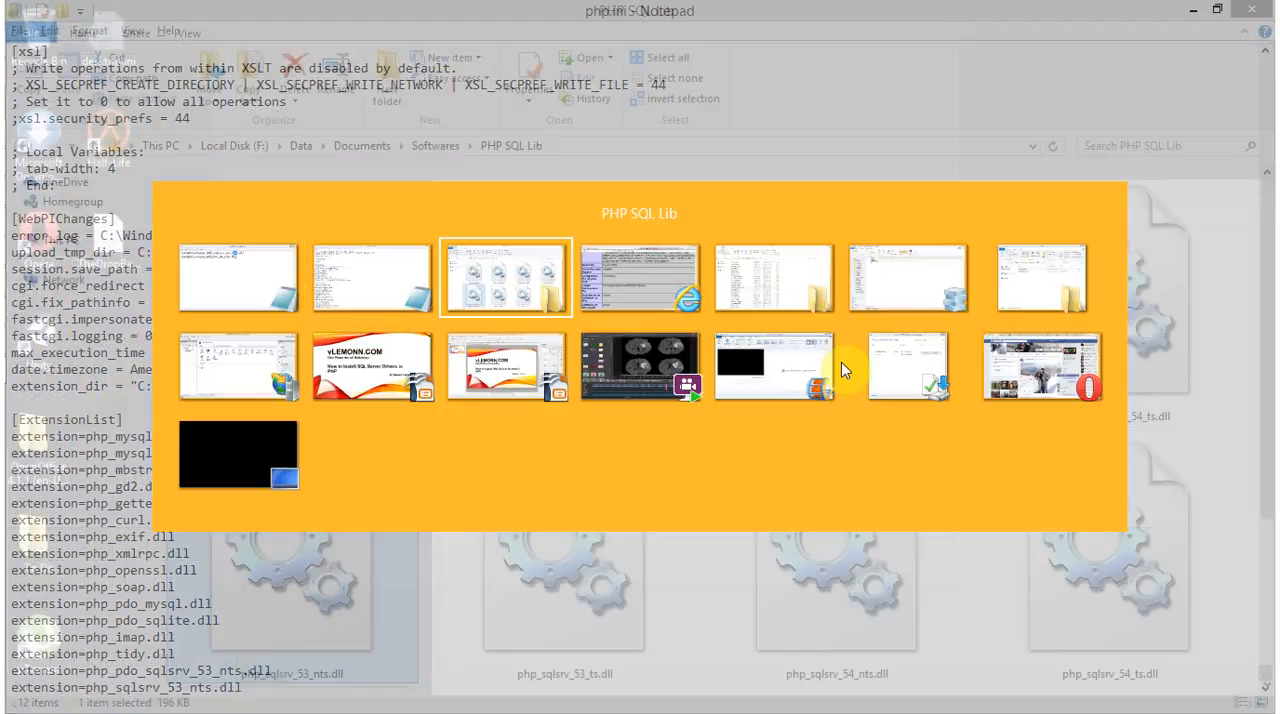
pyautogui.scroll(-3, 405, 387)
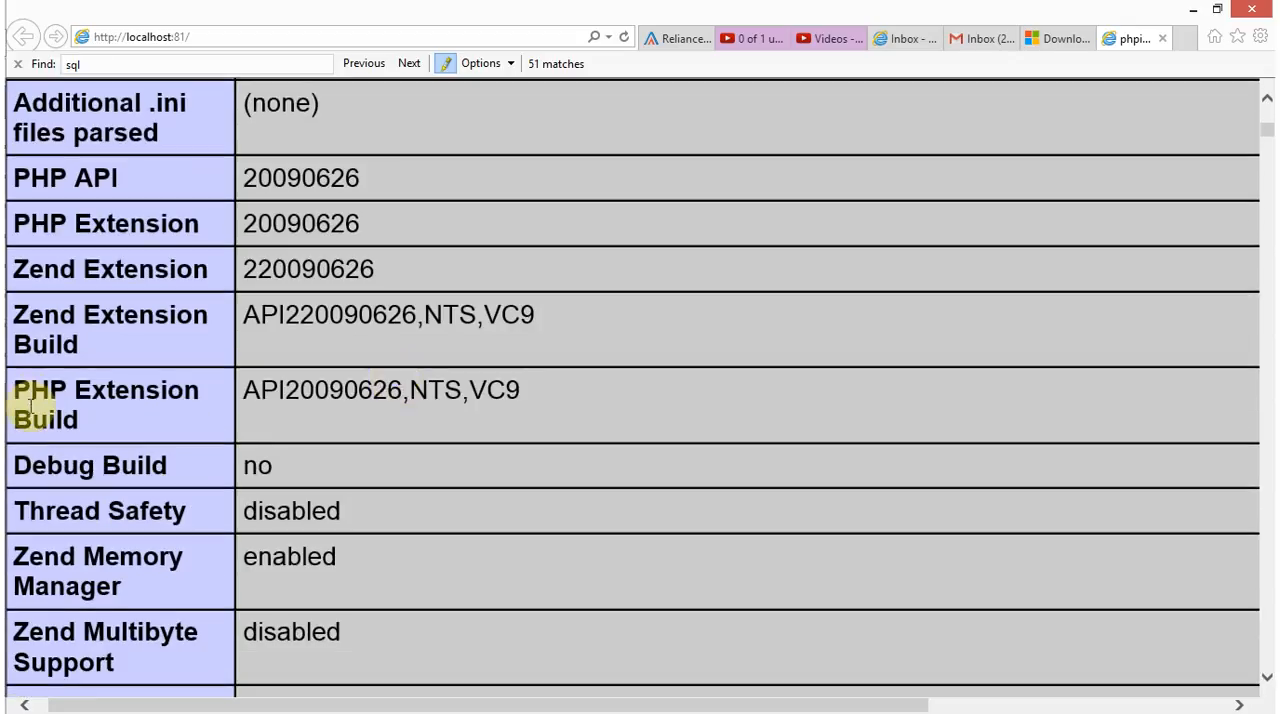
pyautogui.tripleClick(140, 414)
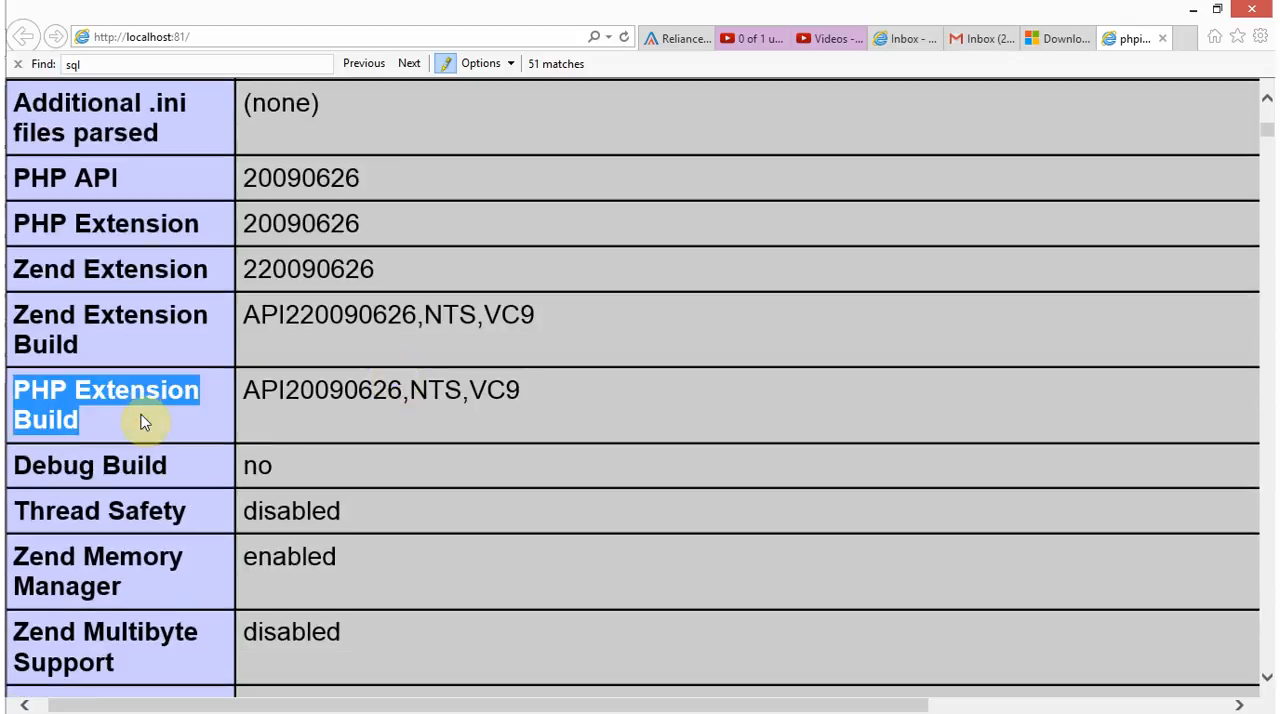
# Switch to Internet Information Services (IIS) Manager, select the server node, and restart the web server
pyautogui.hotkey('alt', 'Tab')
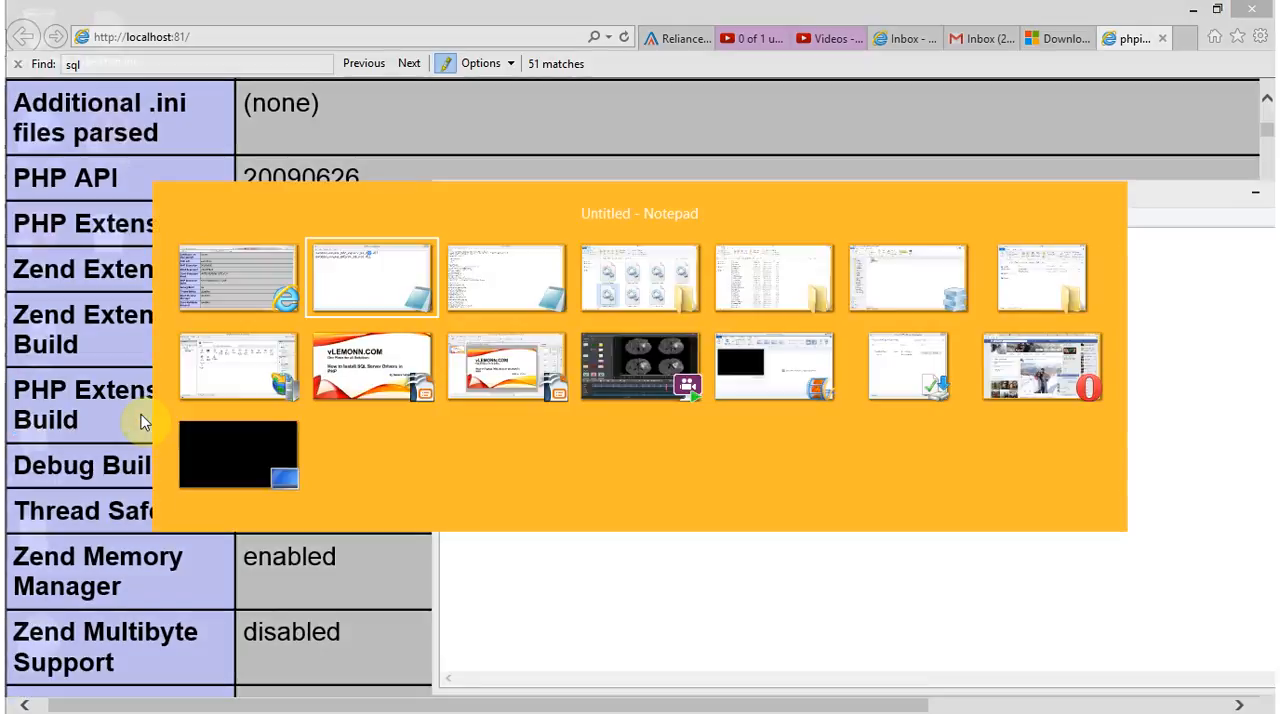
pyautogui.hotkey('alt', 'Tab')
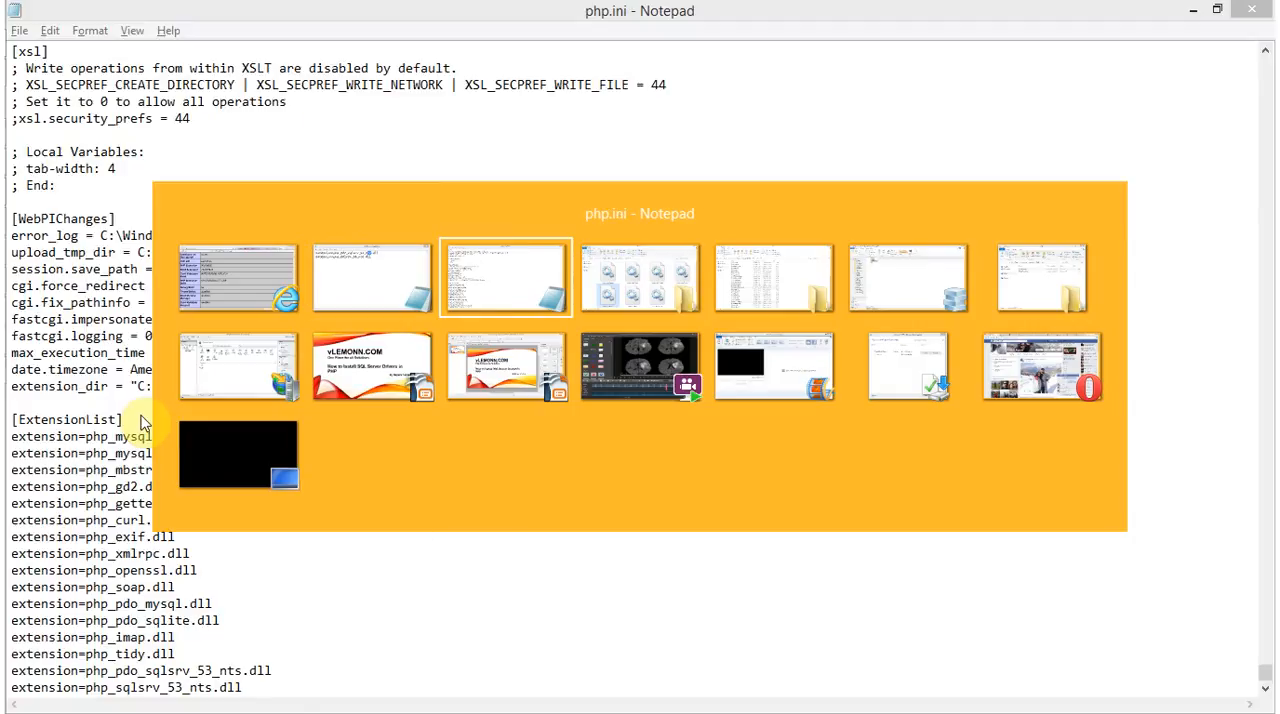
pyautogui.hotkey('alt', 'Tab')
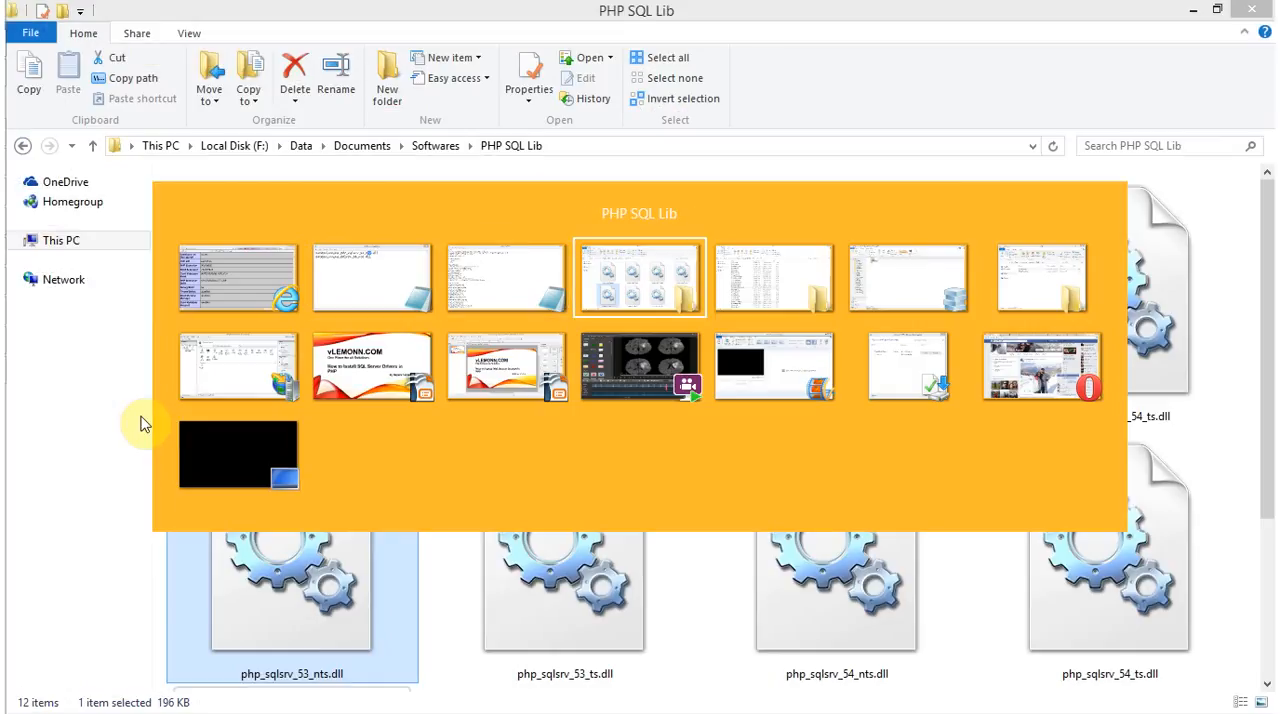
pyautogui.hotkey('alt', 'Tab')
pyautogui.hotkey('alt', 'Tab')
pyautogui.hotkey('alt', 'Tab')
pyautogui.hotkey('alt', 'Tab')
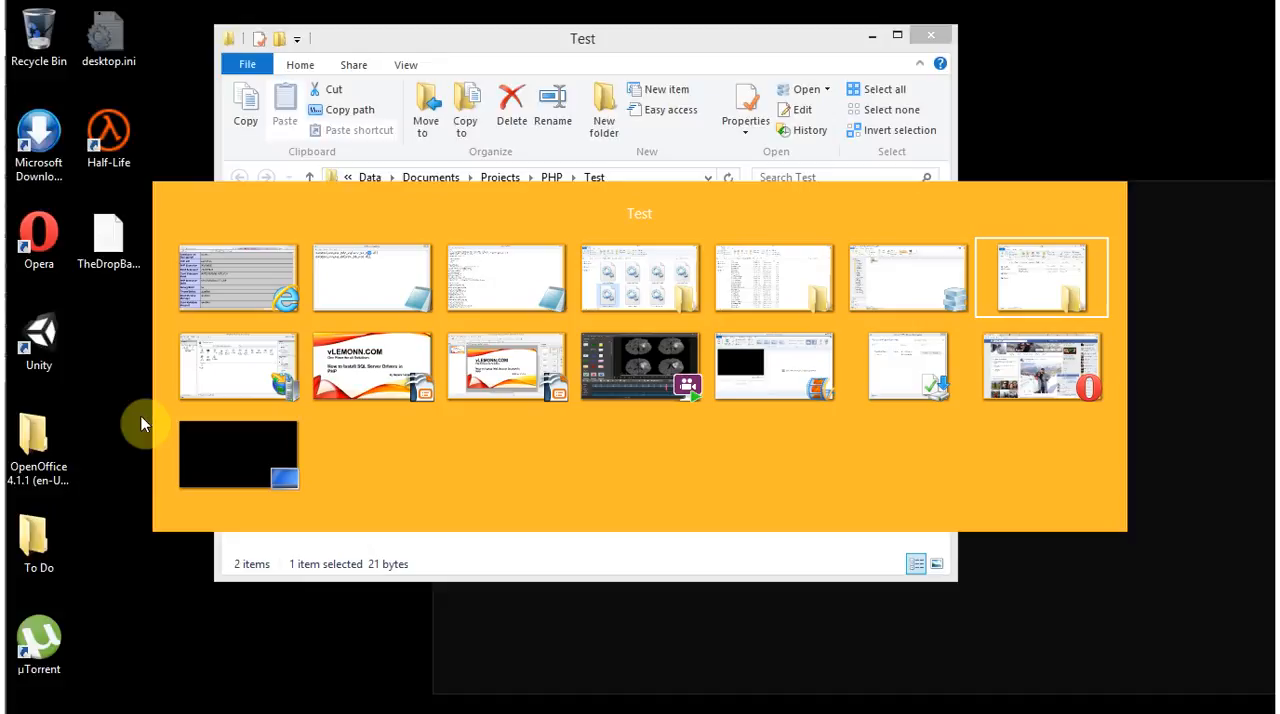
pyautogui.click(100, 129)
pyautogui.click(1133, 131)
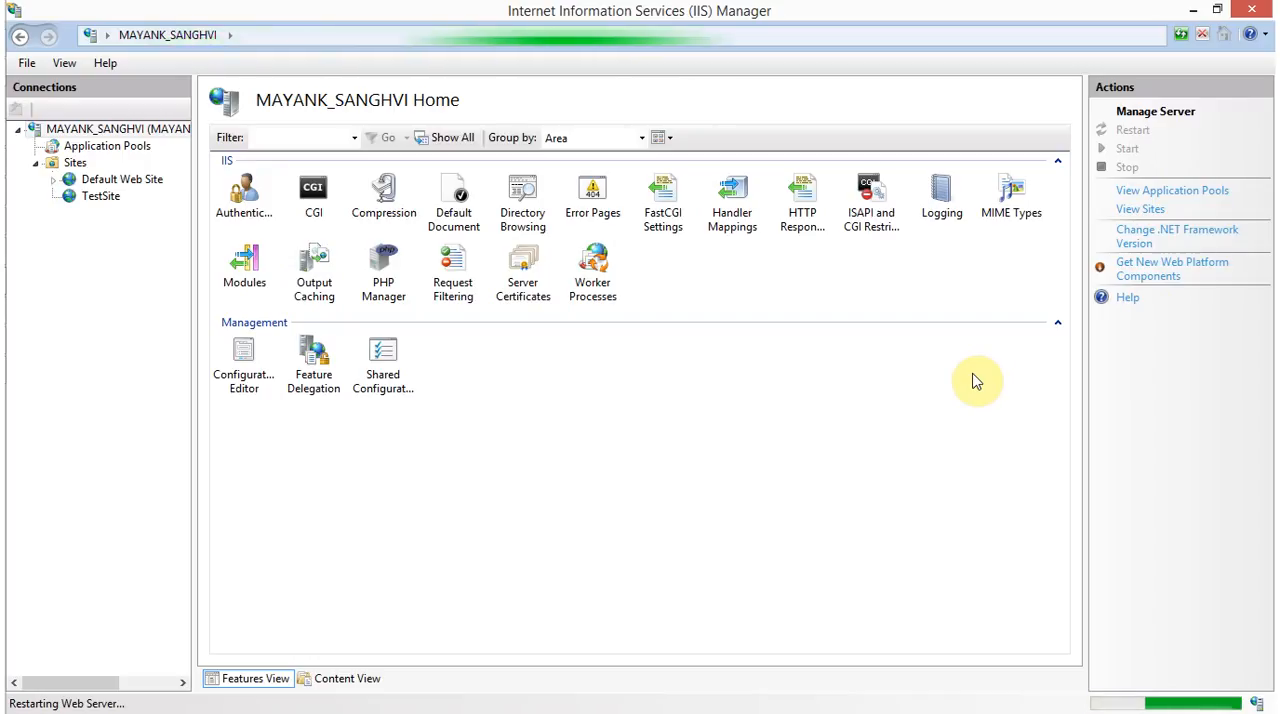
pyautogui.hotkey('alt', 'Tab')
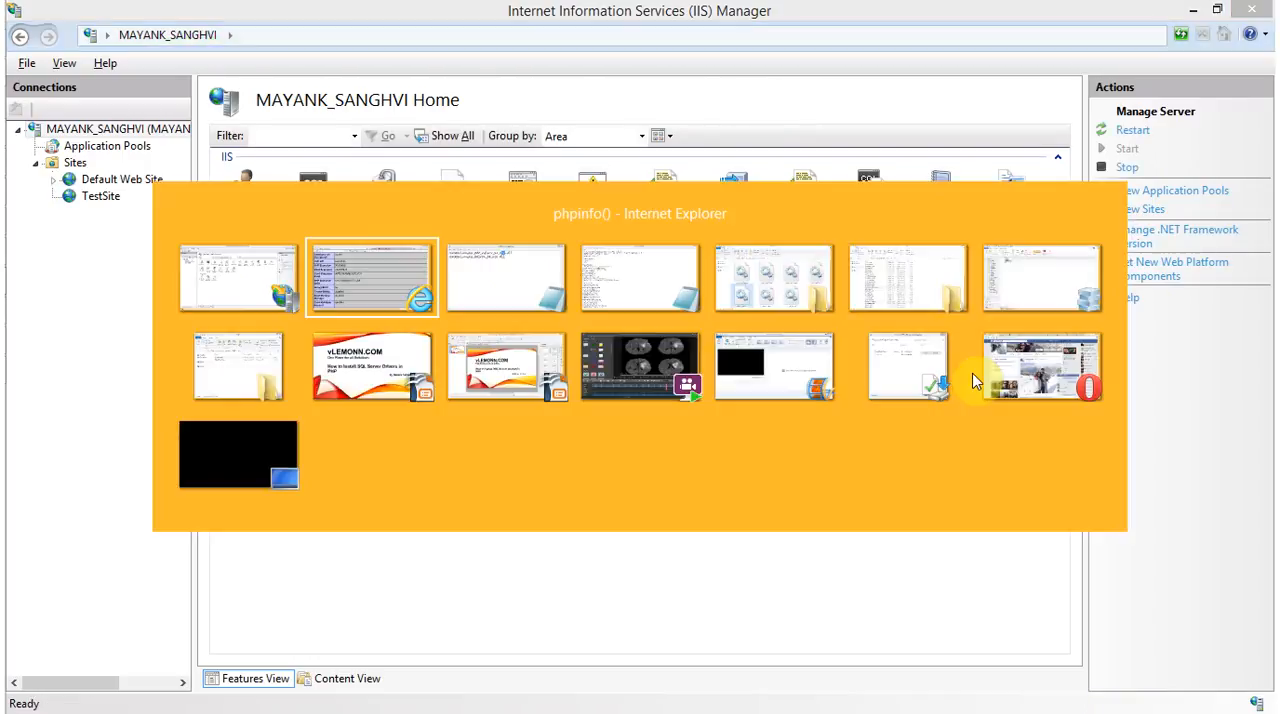
pyautogui.scroll(-1, 1094, 207)
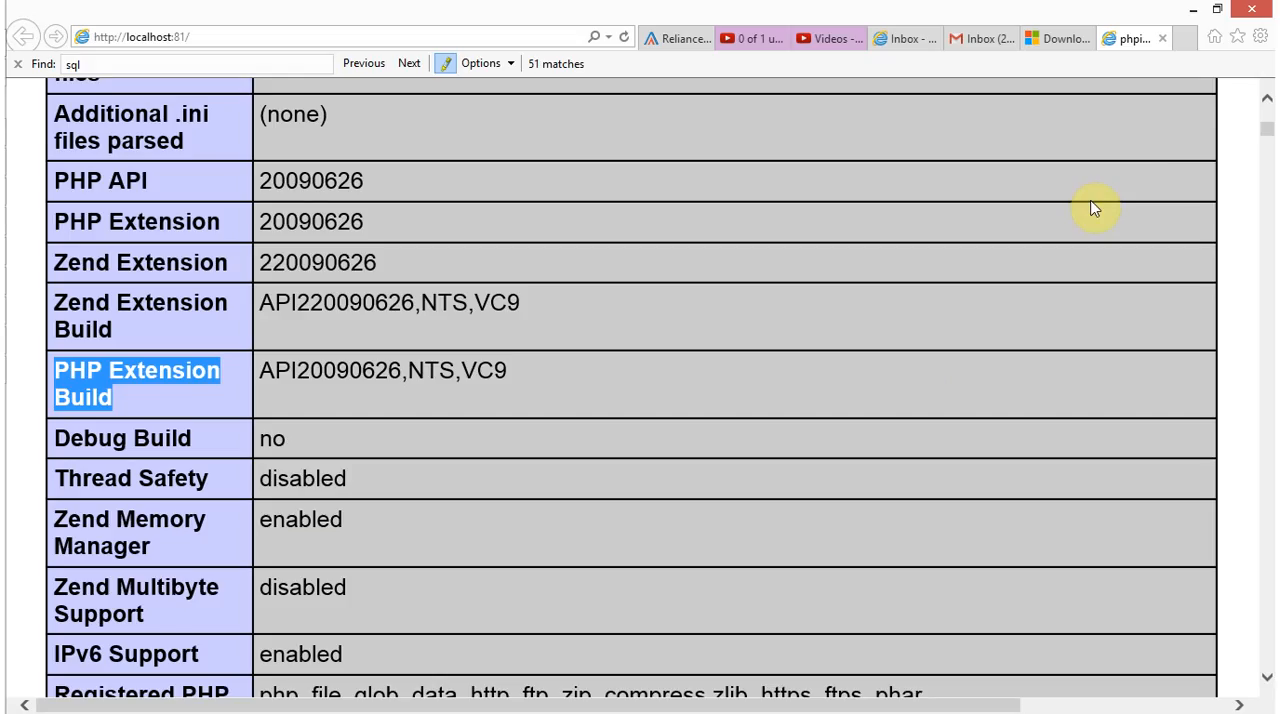
pyautogui.scroll(10, 1160, 185)
pyautogui.click(335, 38)
pyautogui.hotkey('ctrl', 'c')
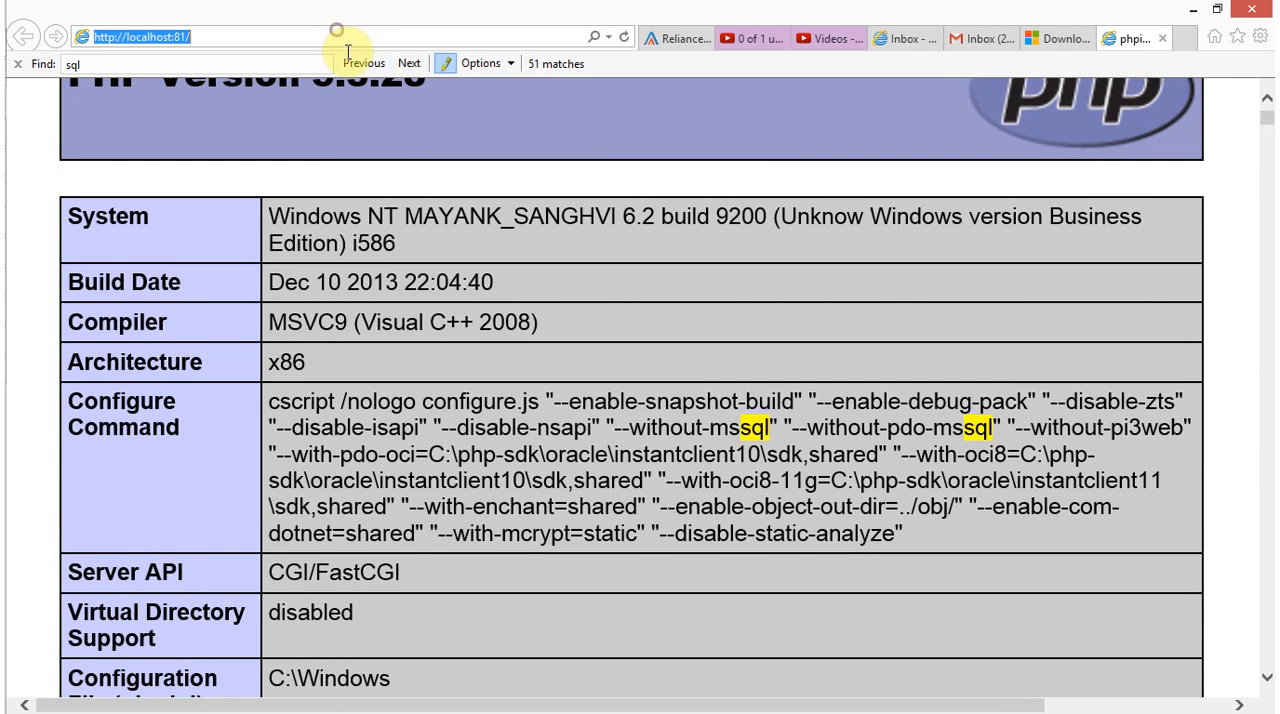
pyautogui.click(1183, 38)
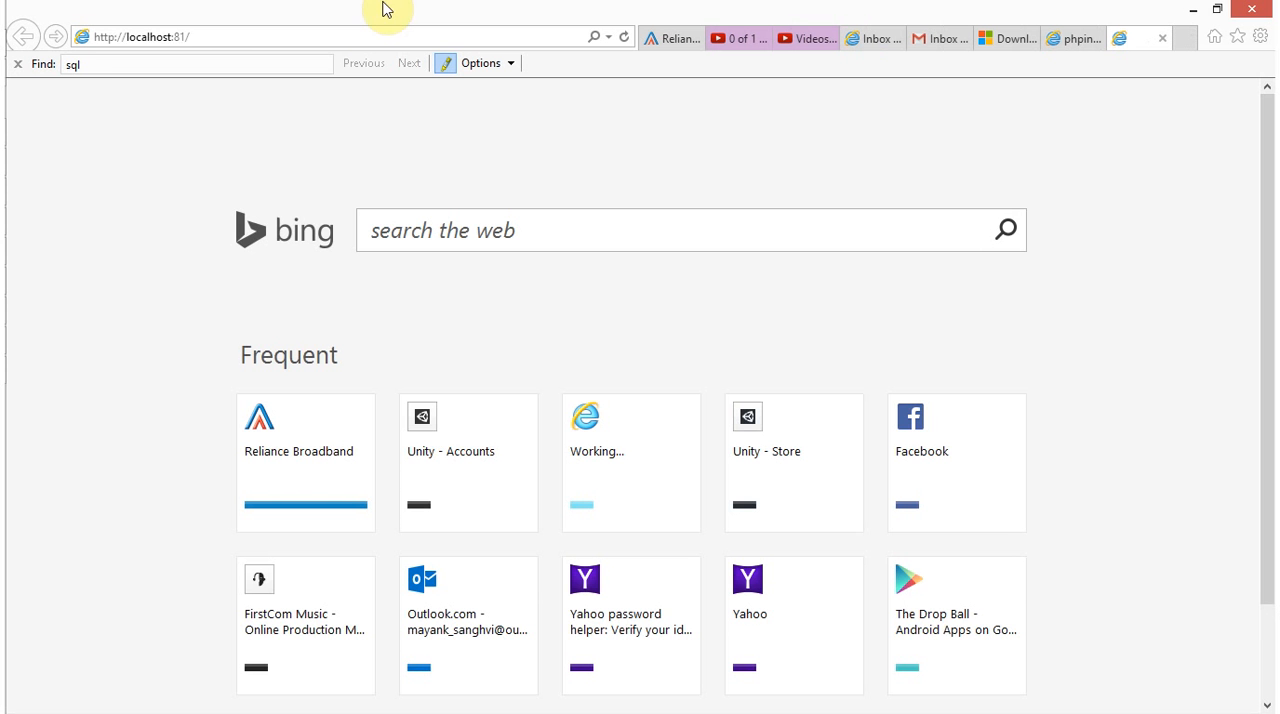
pyautogui.hotkey('ctrl', 'v')
pyautogui.press('Return')
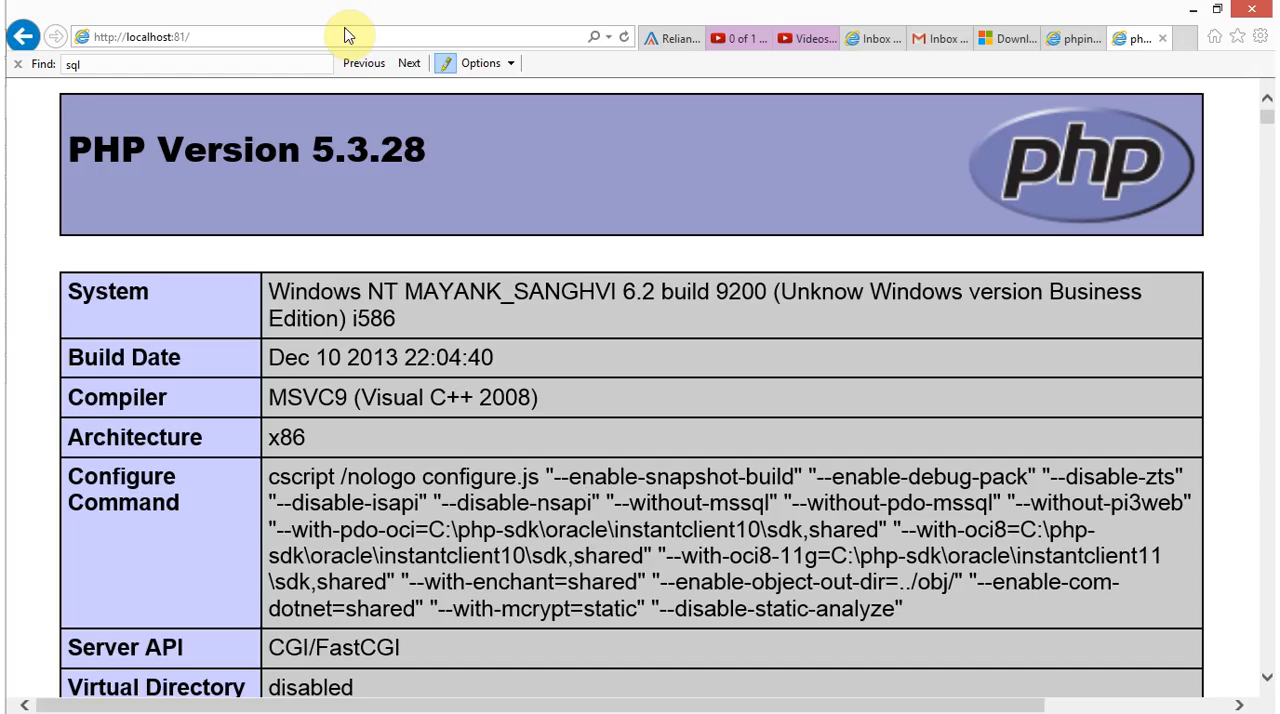
# Look through the reloaded phpinfo page for the SQL Server driver section and highlight the pdo_sqlsrv heading
pyautogui.scroll(-10, 540, 283)
pyautogui.scroll(-15, 541, 287)
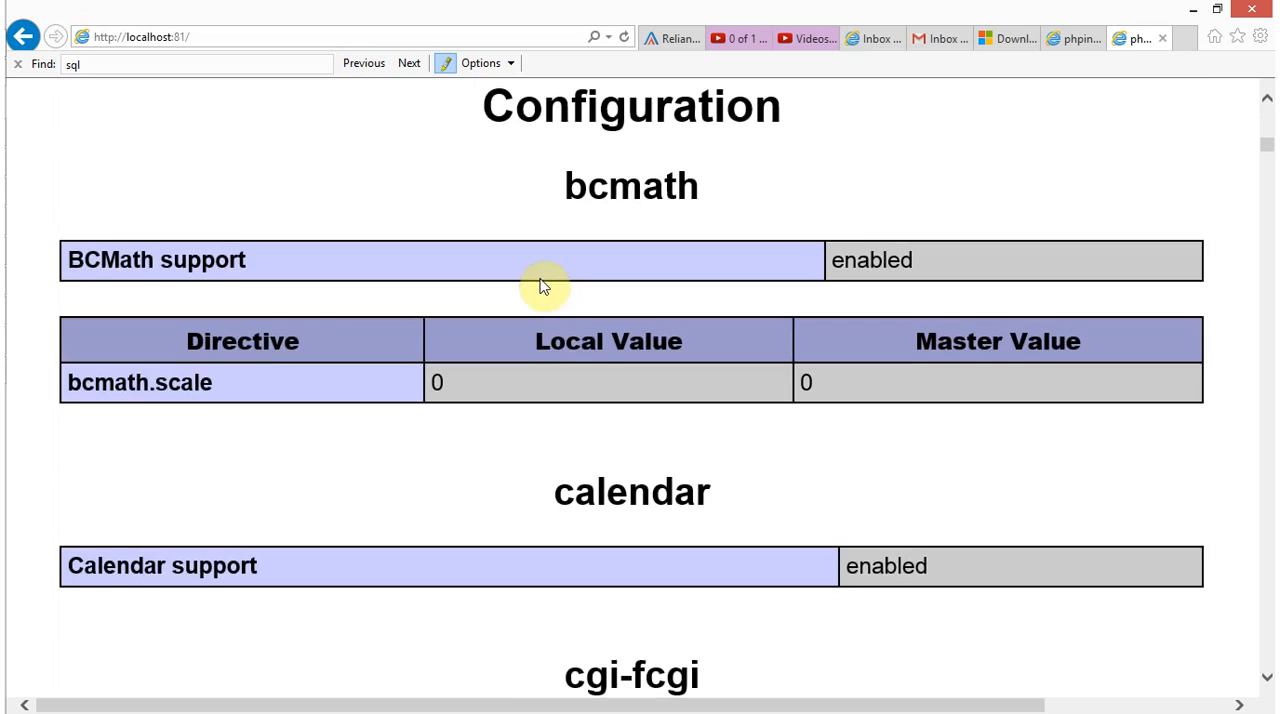
pyautogui.scroll(-20, 541, 287)
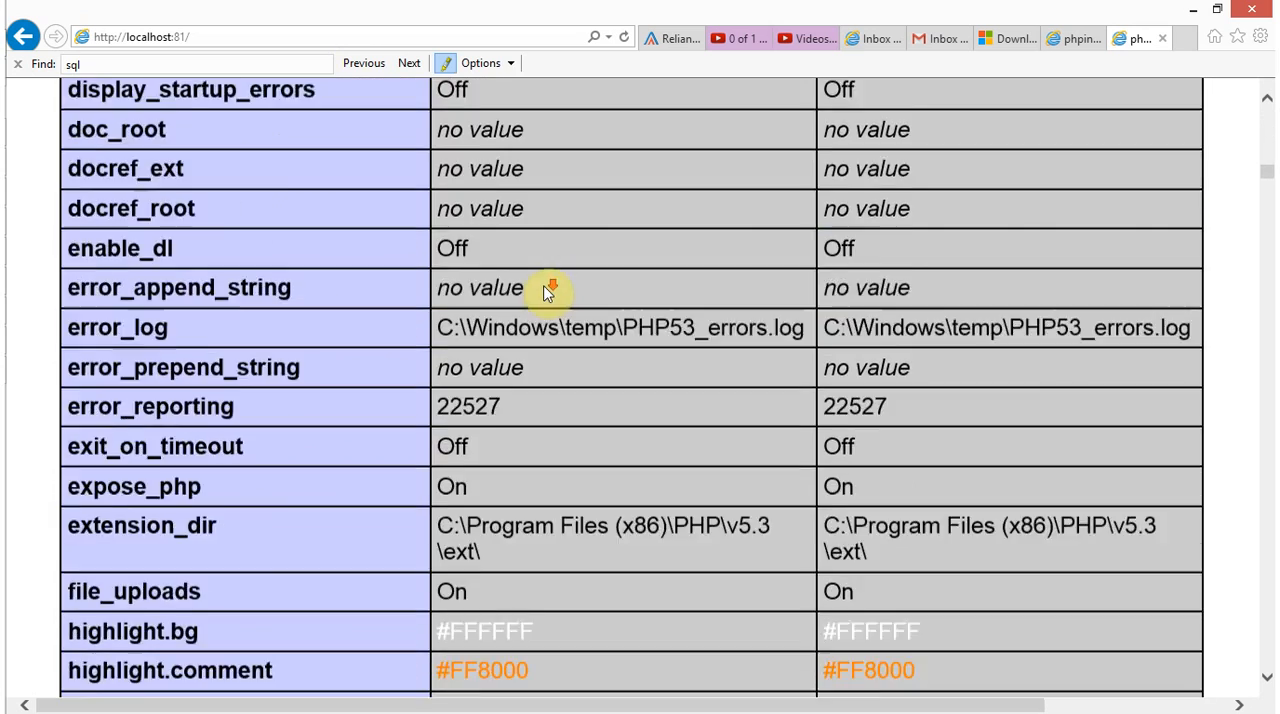
pyautogui.scroll(-20, 549, 293)
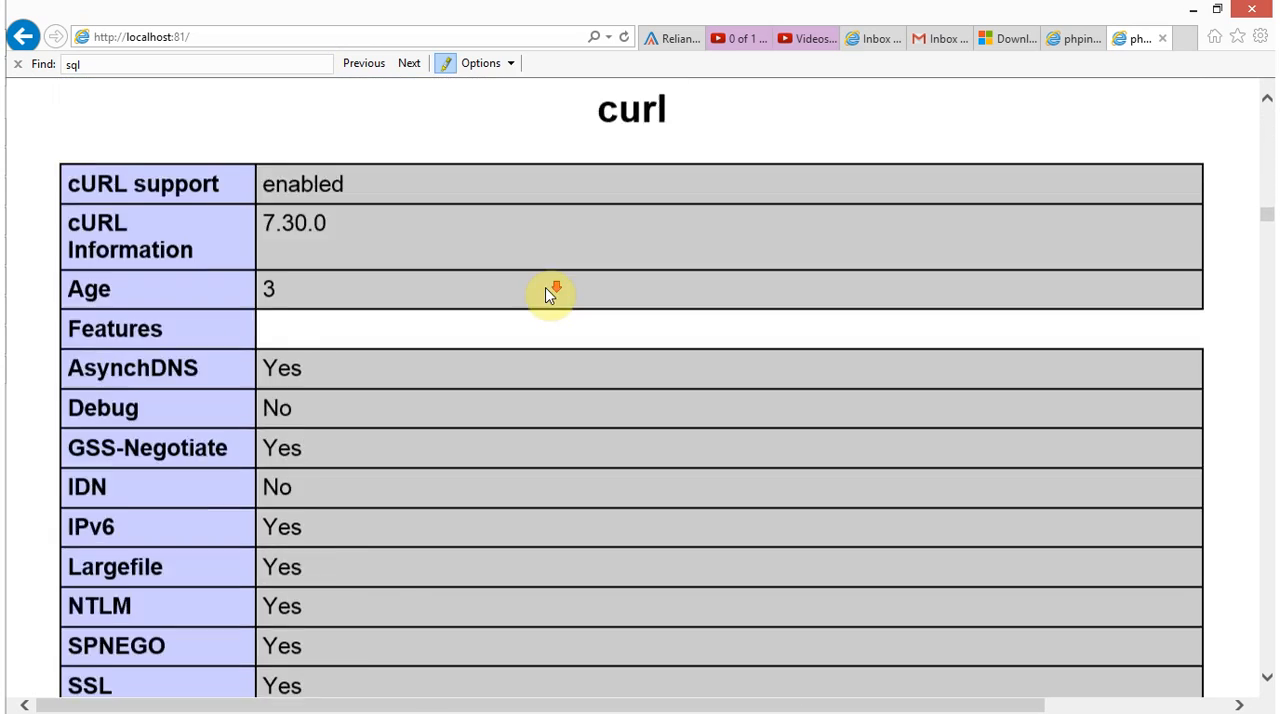
pyautogui.scroll(-20, 555, 295)
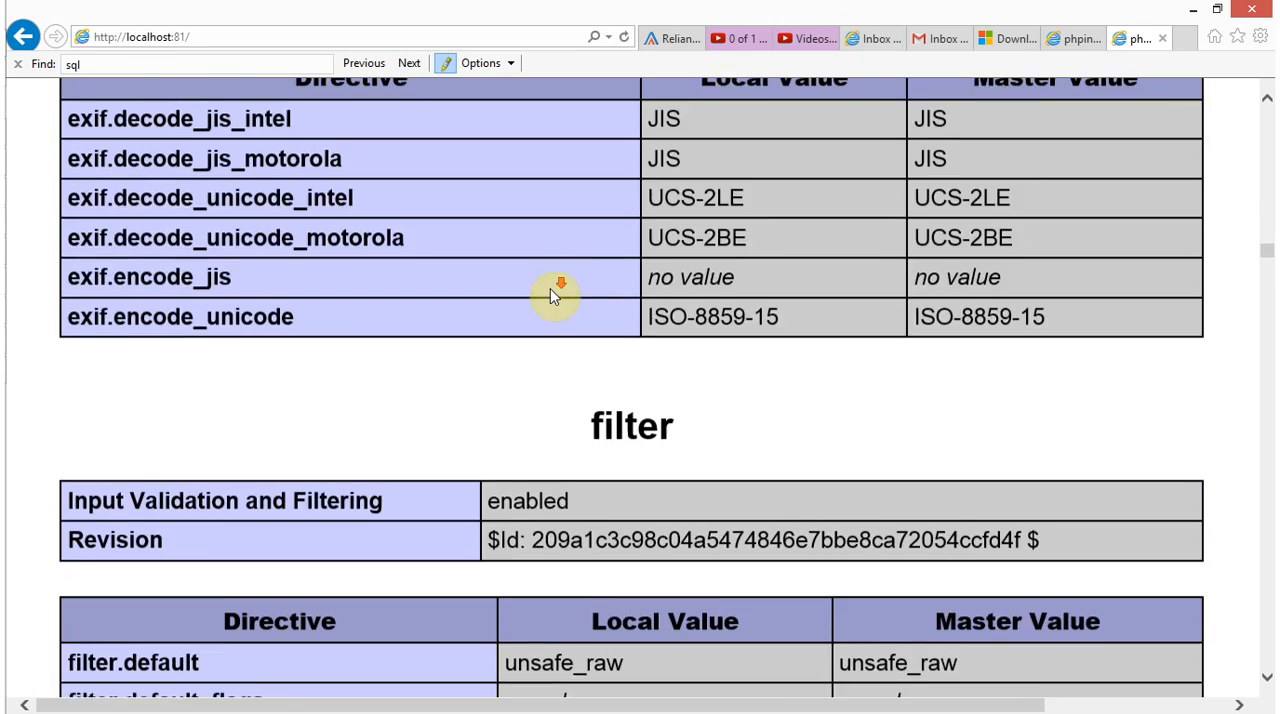
pyautogui.scroll(-20, 556, 305)
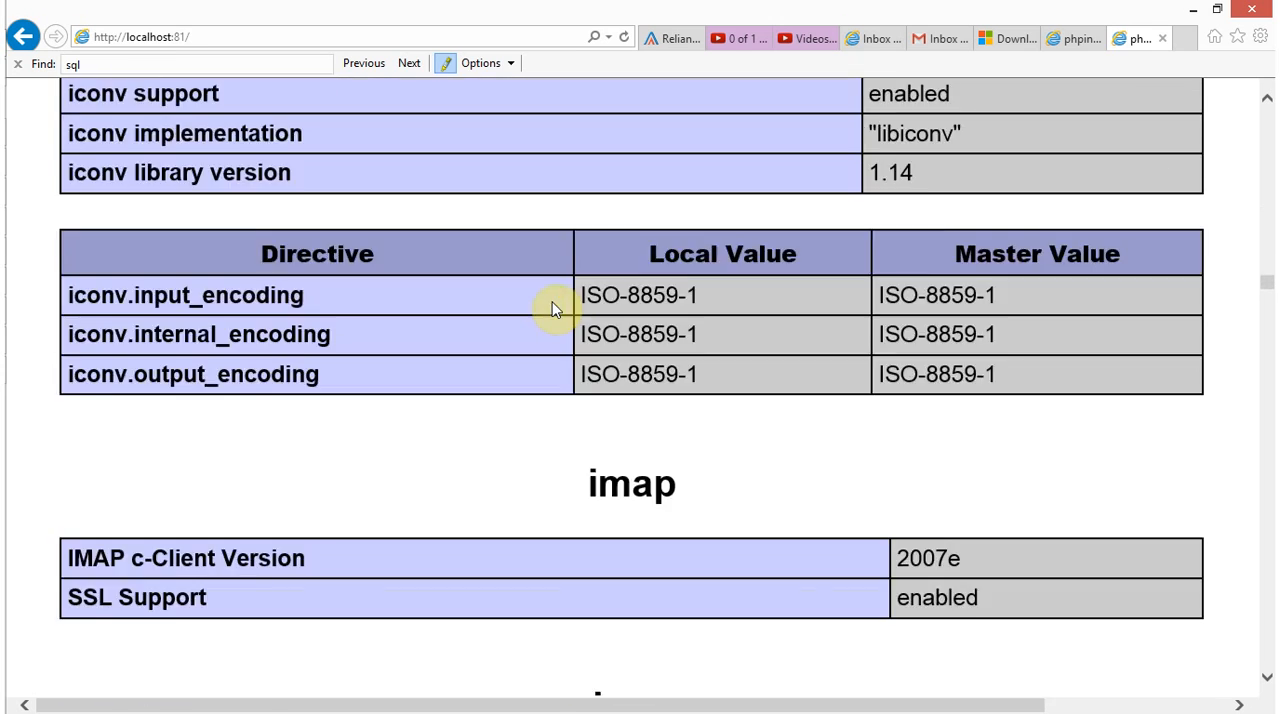
pyautogui.scroll(-20, 556, 302)
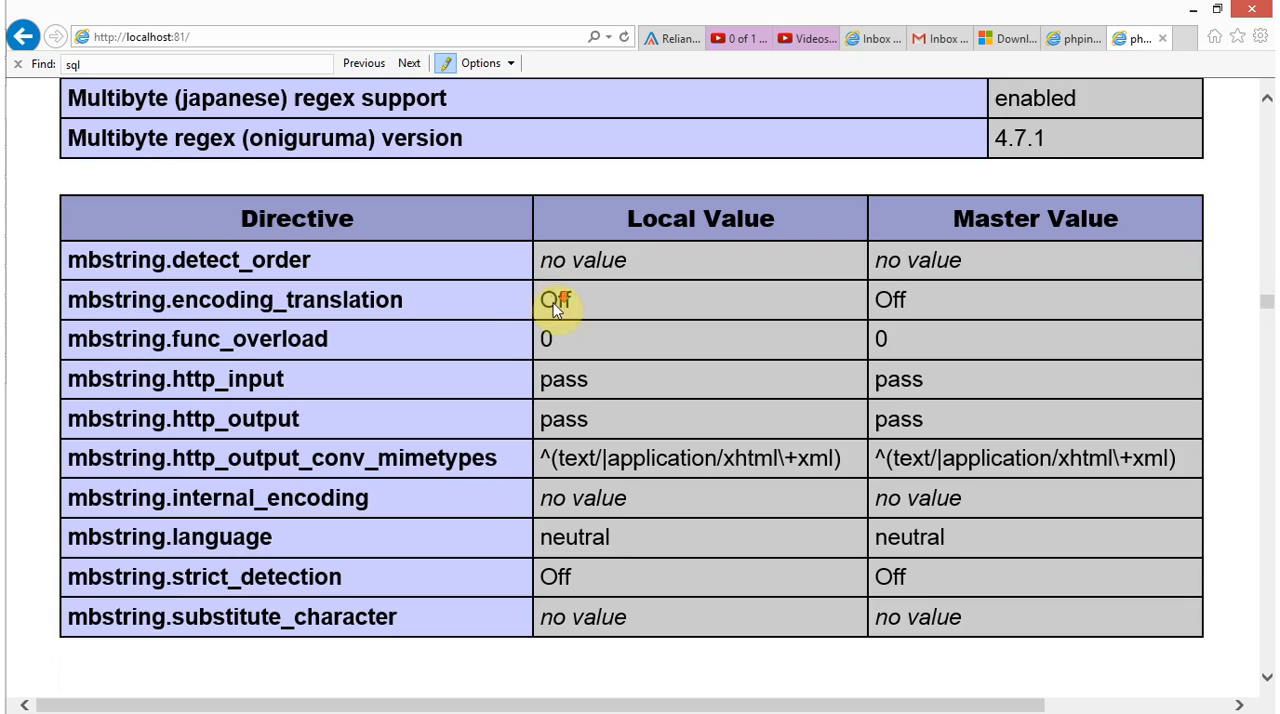
pyautogui.scroll(-20, 558, 311)
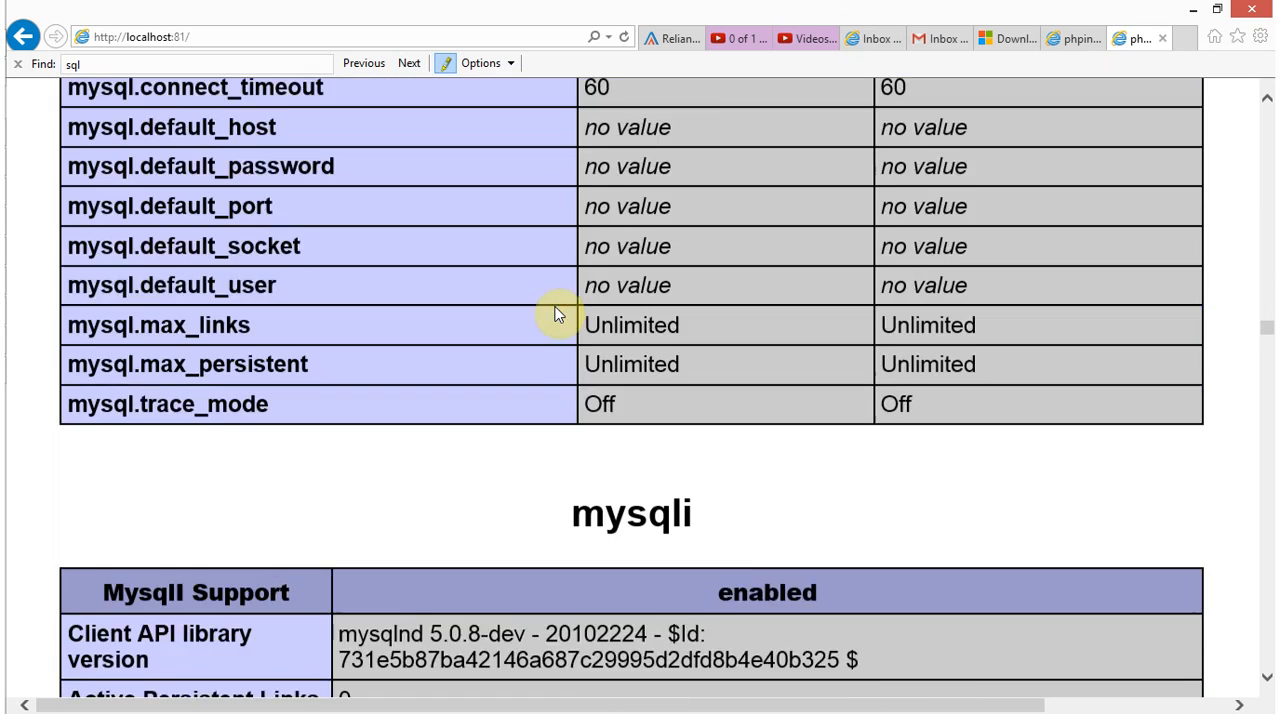
pyautogui.scroll(-20, 558, 311)
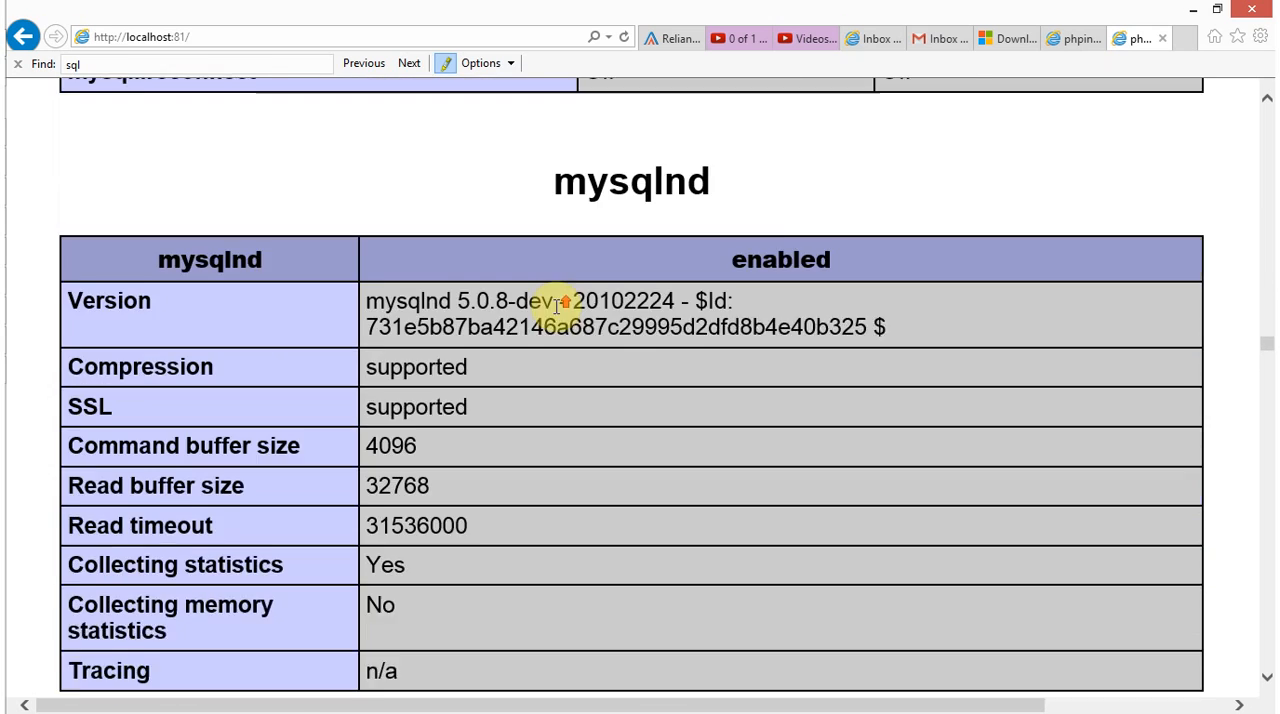
pyautogui.scroll(-20, 558, 319)
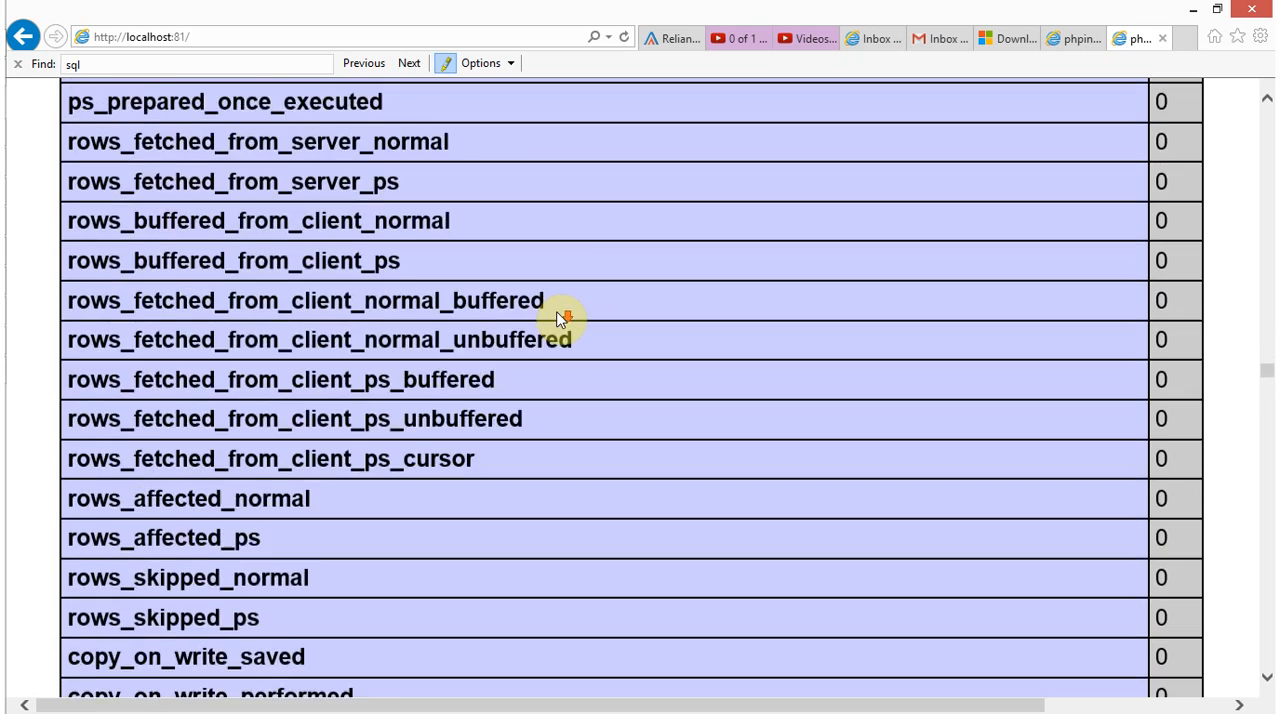
pyautogui.scroll(-20, 563, 319)
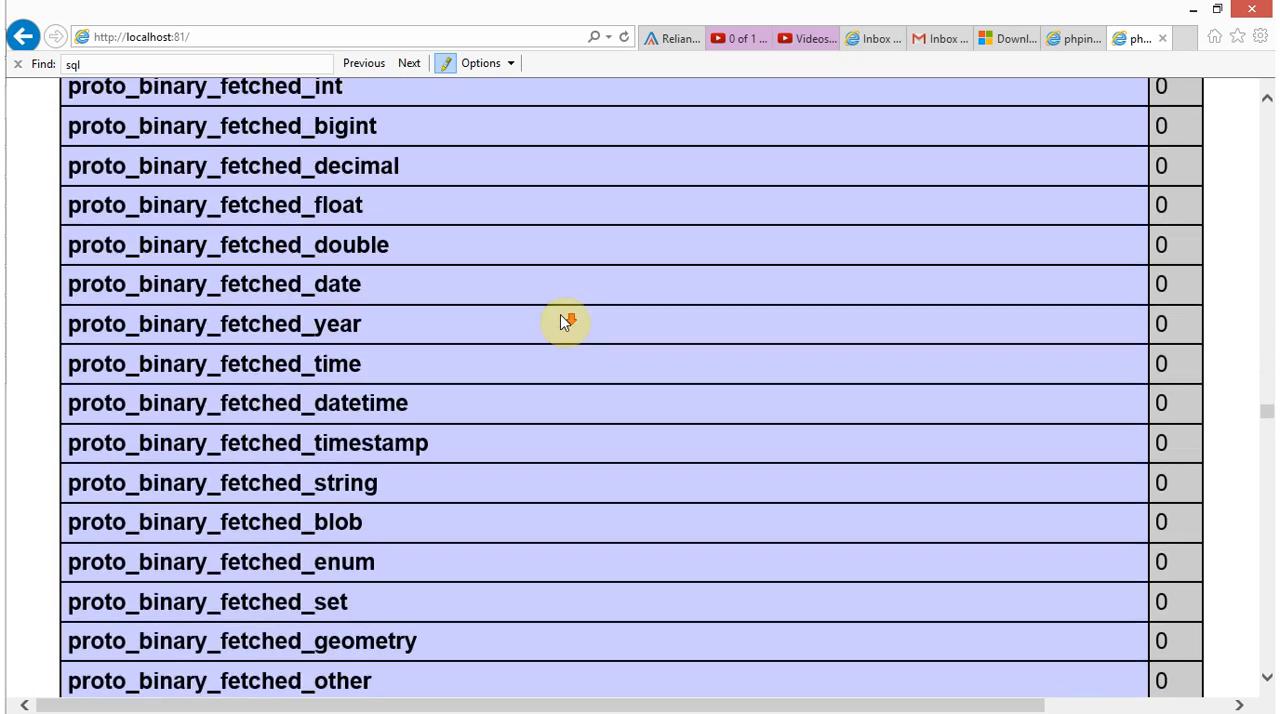
pyautogui.scroll(-20, 564, 321)
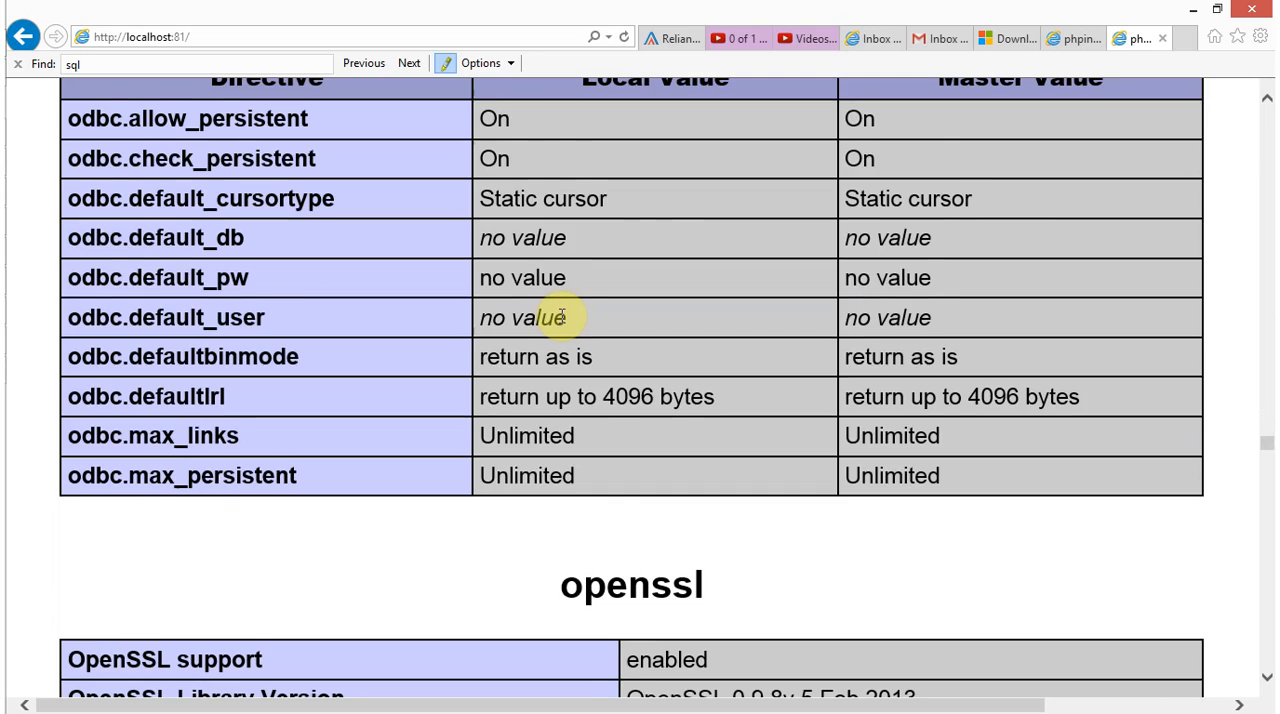
pyautogui.scroll(-10, 562, 318)
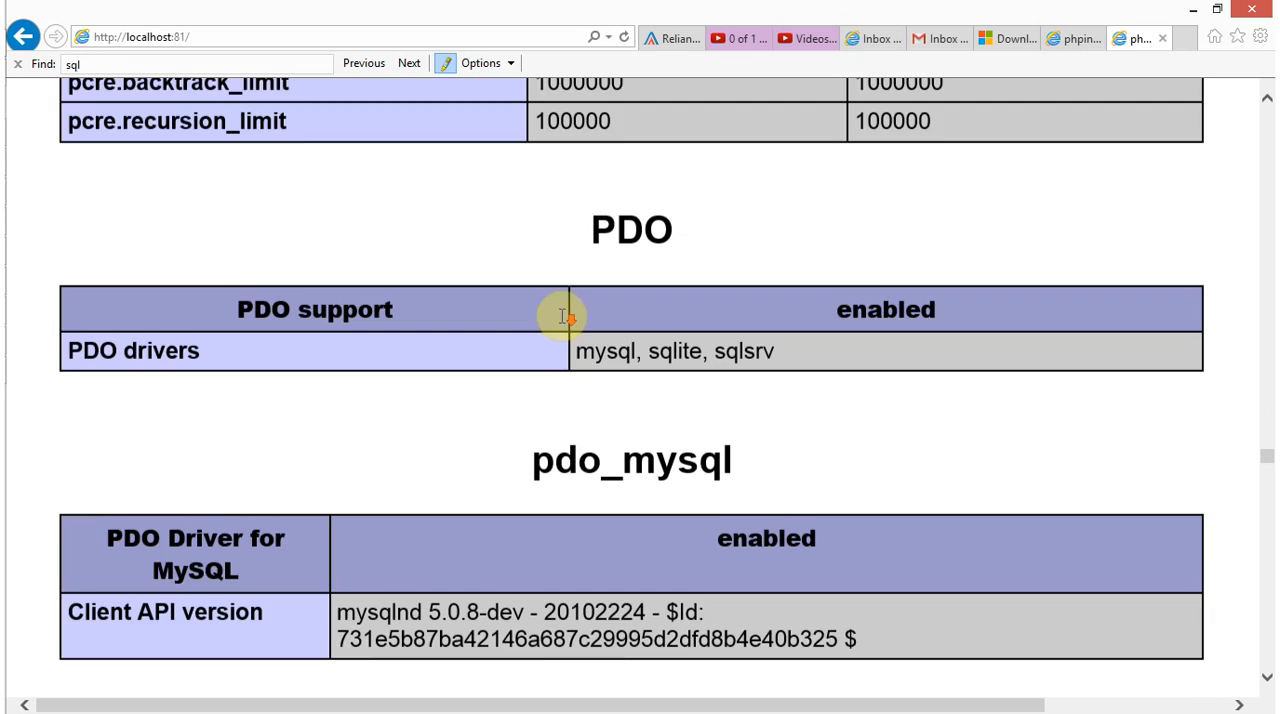
pyautogui.scroll(-8, 563, 321)
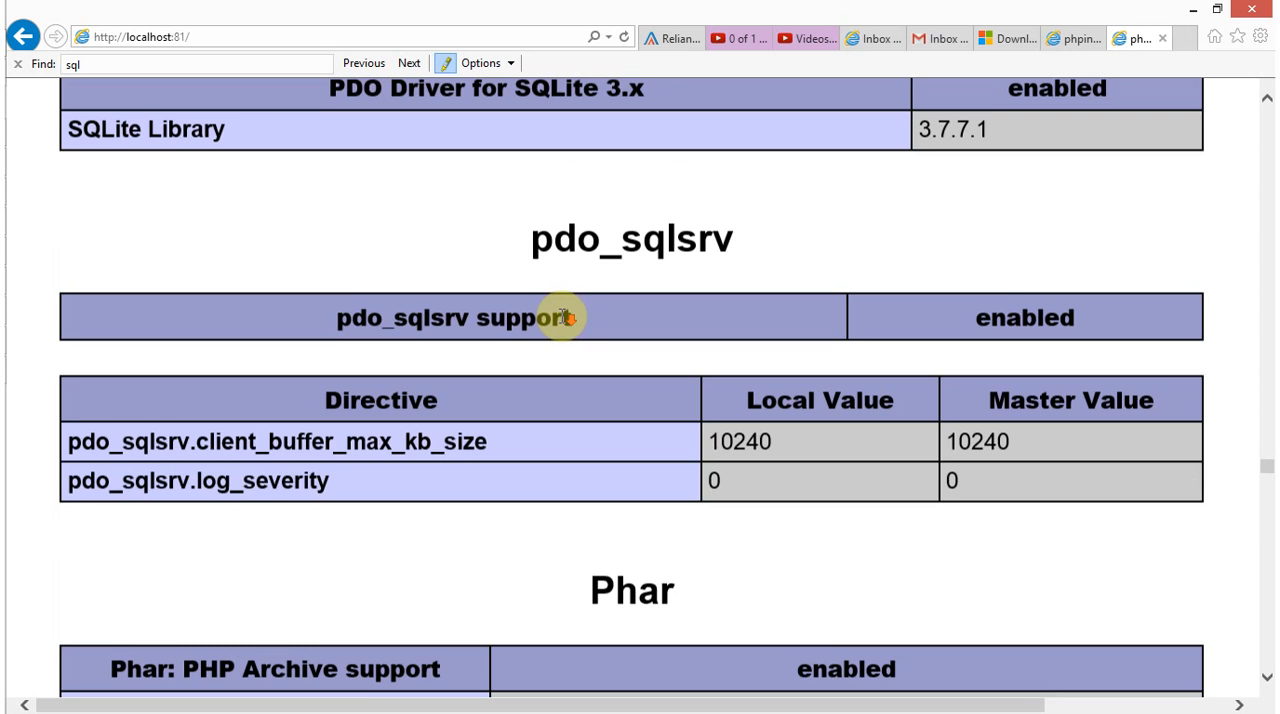
pyautogui.scroll(2, 690, 287)
pyautogui.moveTo(751, 331); pyautogui.dragTo(540, 340)
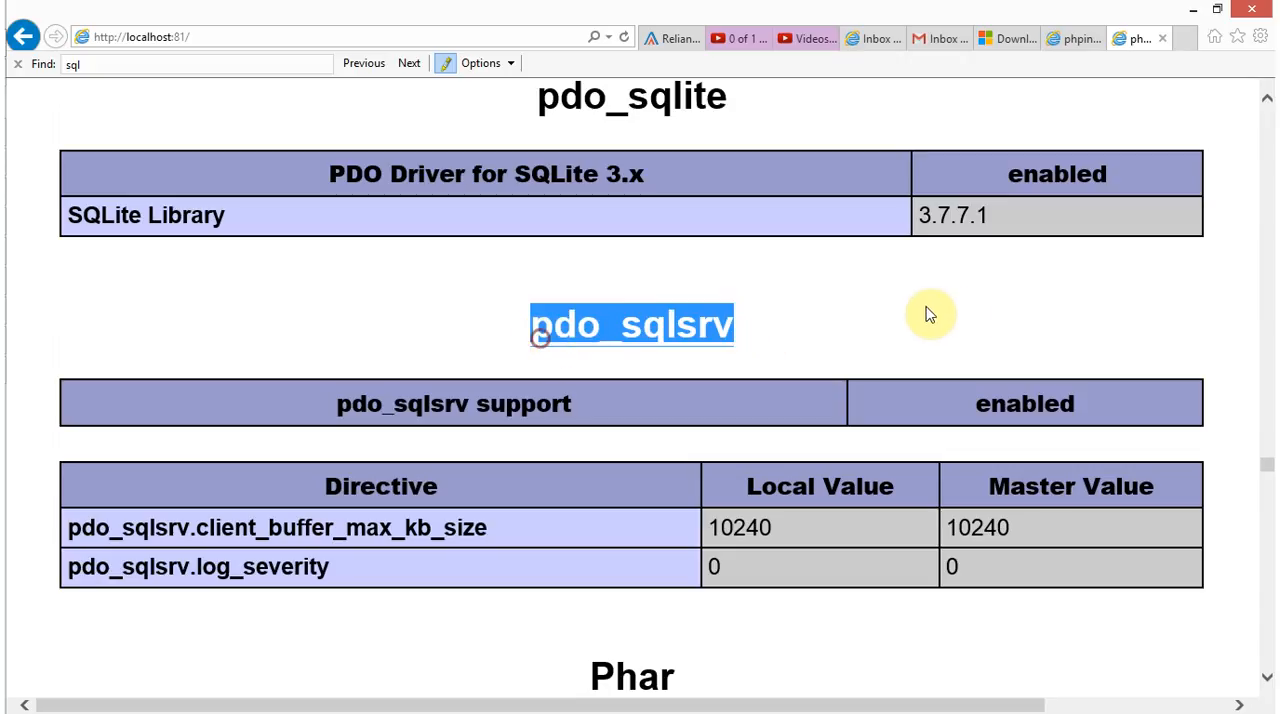